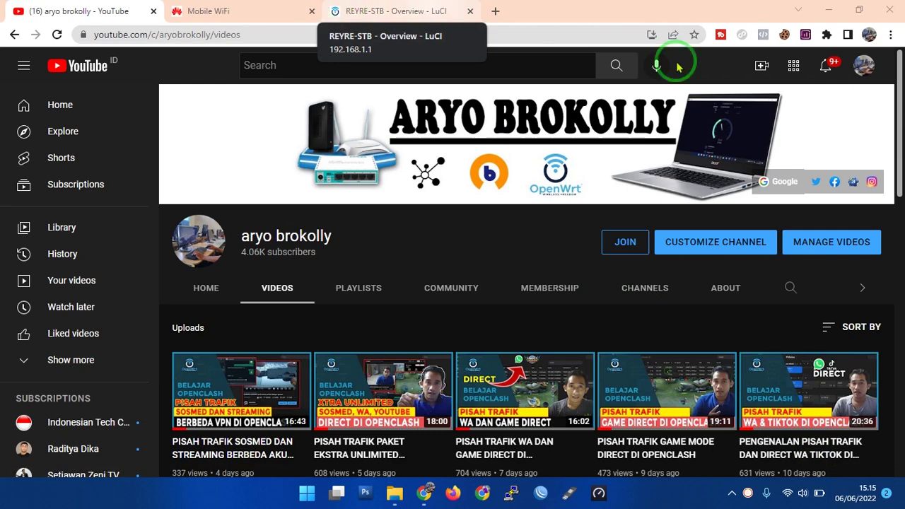
- Locate the XTRAUNLI50K.zip archive in the Music folder, then return to the browser
click(394, 493)
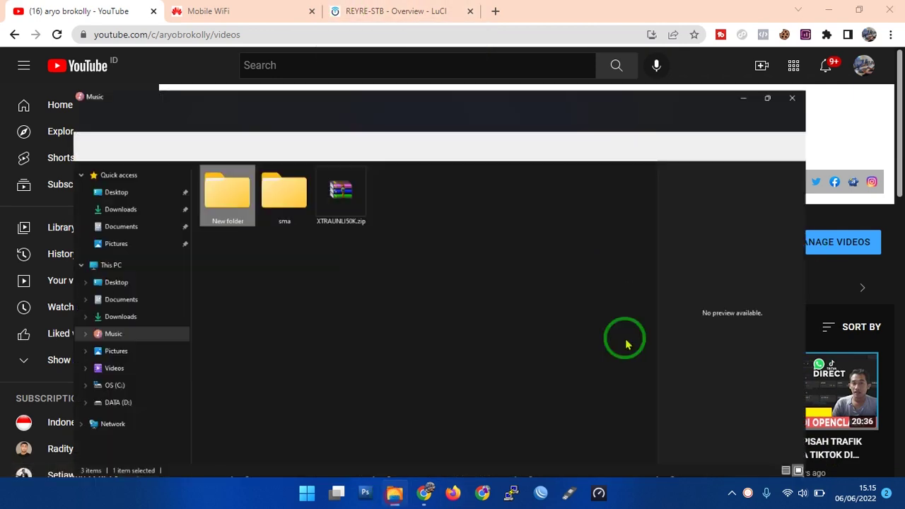
click(332, 157)
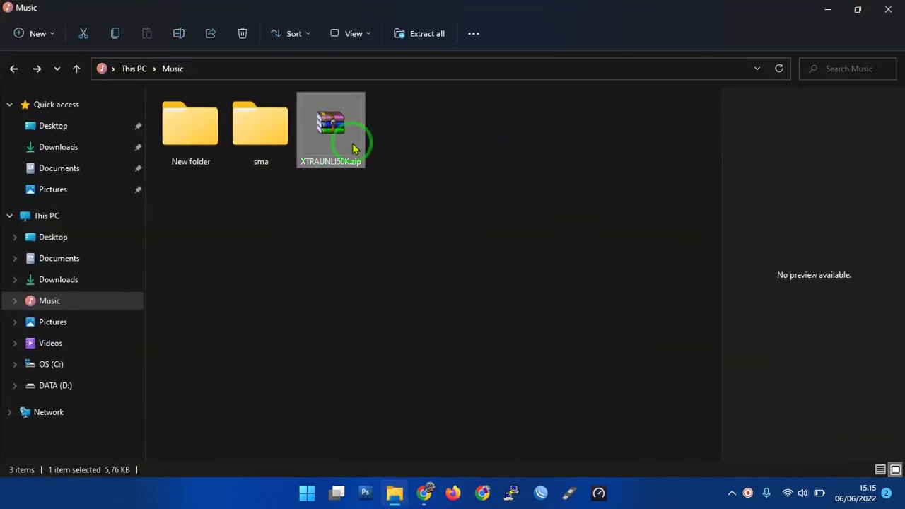
drag(386, 265, 340, 123)
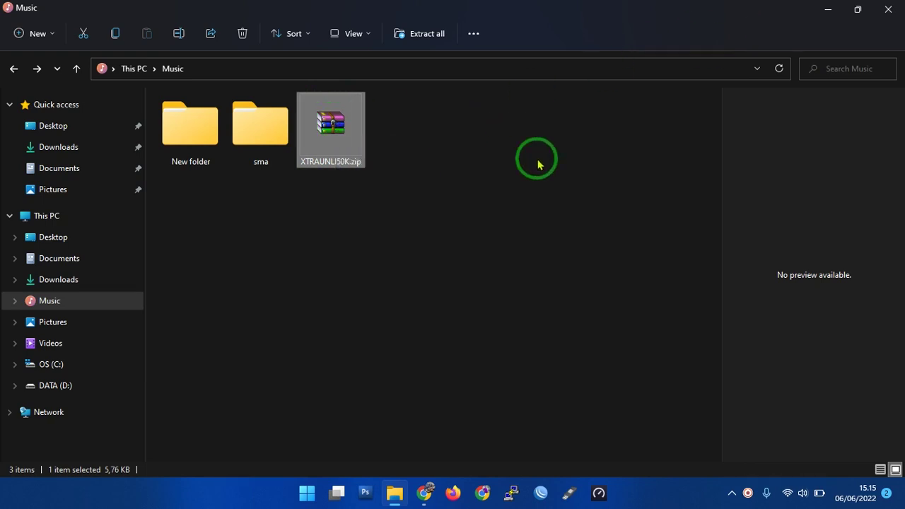
drag(410, 238, 336, 116)
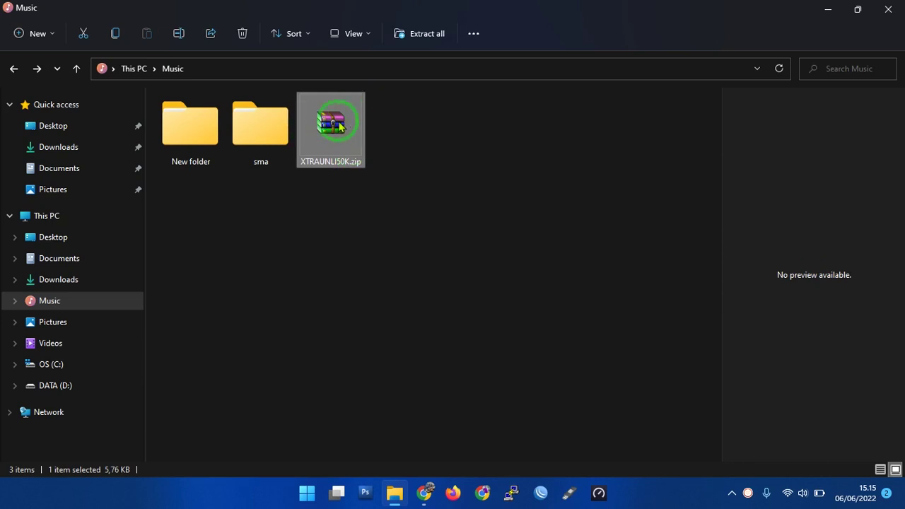
drag(404, 244, 337, 145)
click(824, 8)
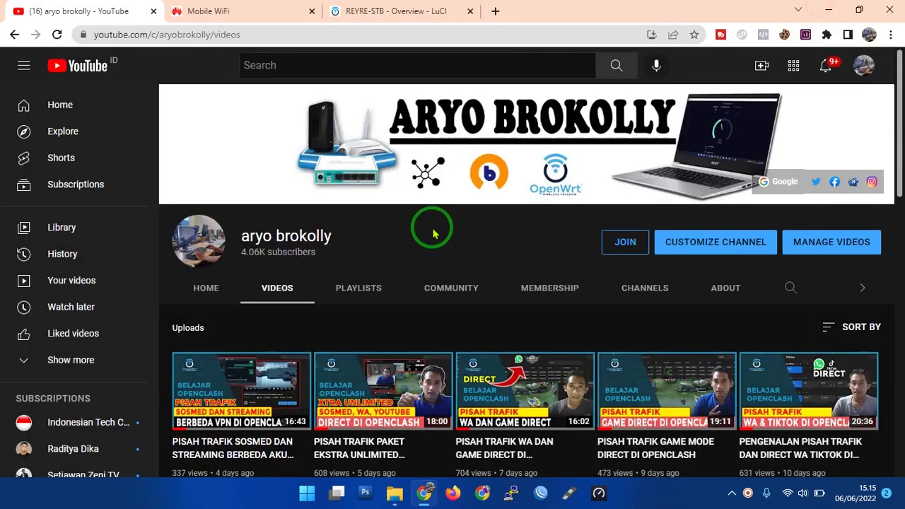
- Review the router's LuCI status overview page from the system details down to the DHCP leases
click(346, 9)
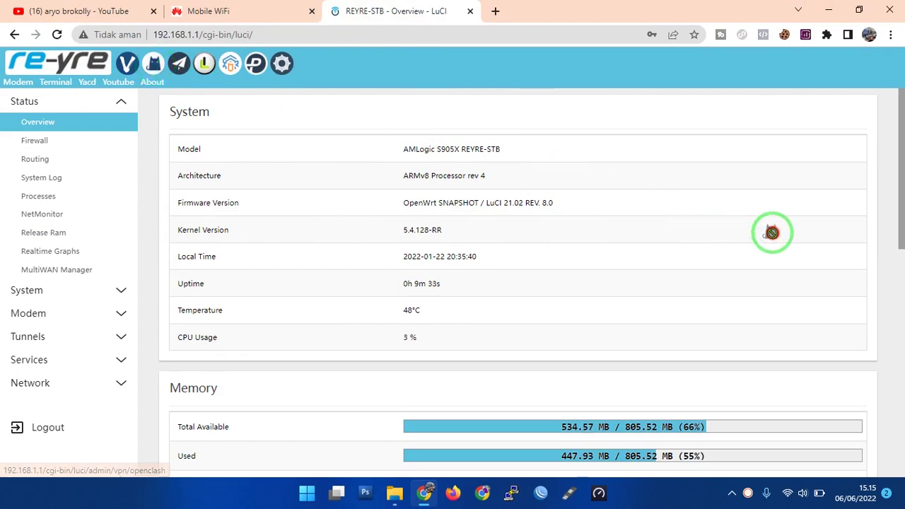
scroll(771, 228, down, 7)
scroll(900, 378, down, 1)
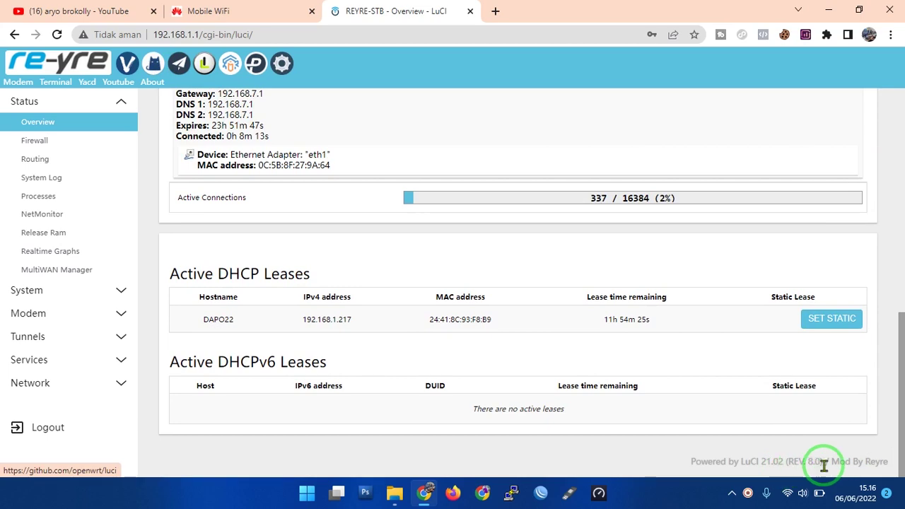
scroll(538, 361, up, 7)
scroll(533, 354, up, 2)
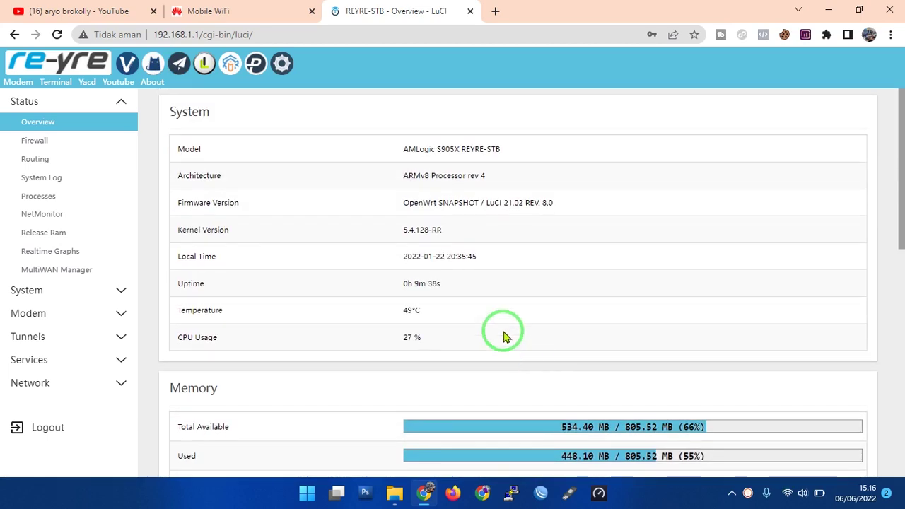
- Open the router's OpenClash page and look over its overview
click(150, 70)
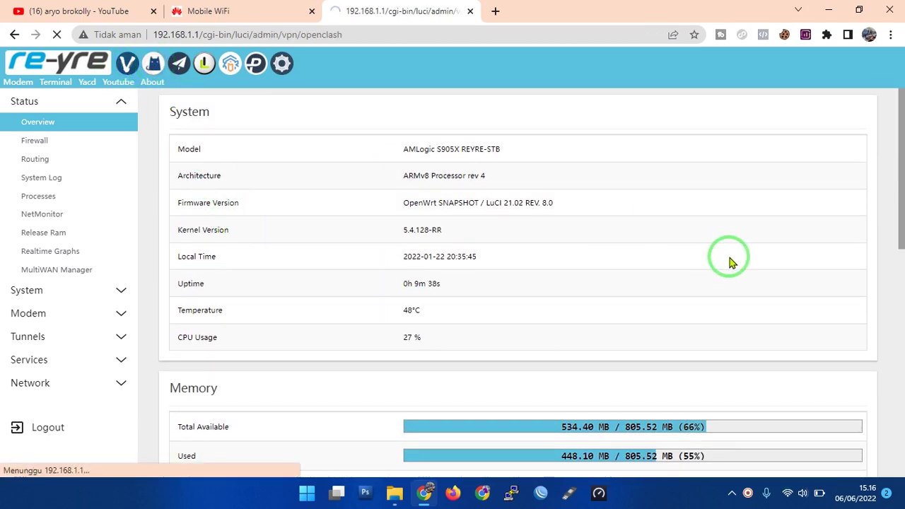
scroll(521, 279, down, 3)
scroll(505, 278, up, 3)
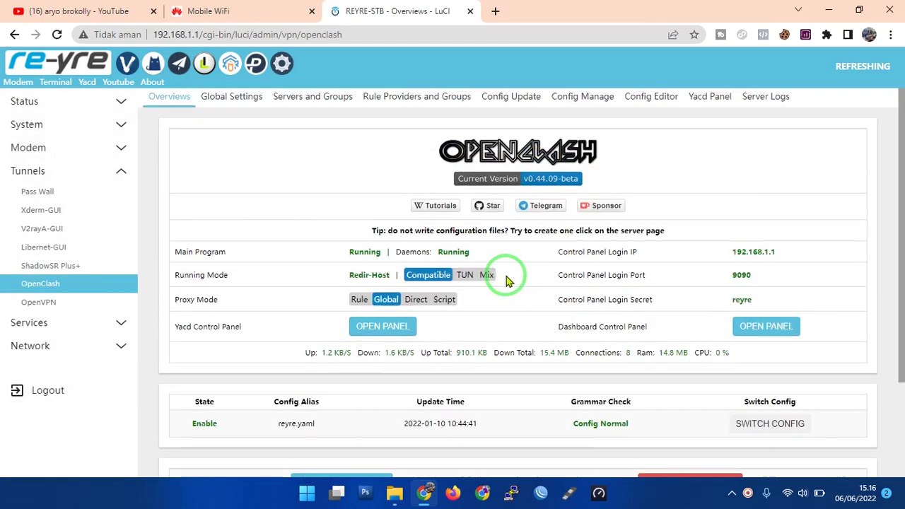
- Examine the proxy group and proxy provider entries in OpenClash's Servers and Groups, and open Global Settings
click(302, 99)
scroll(811, 282, down, 3)
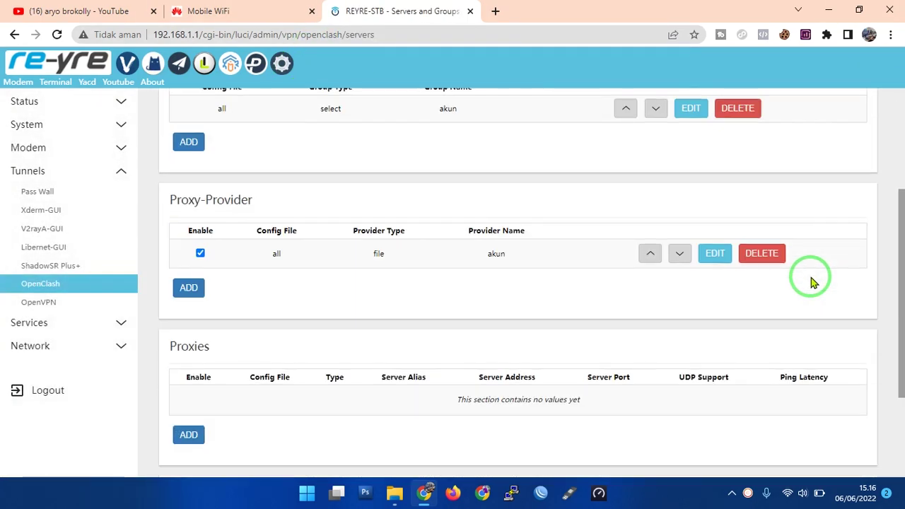
scroll(555, 309, down, 1)
scroll(471, 316, up, 2)
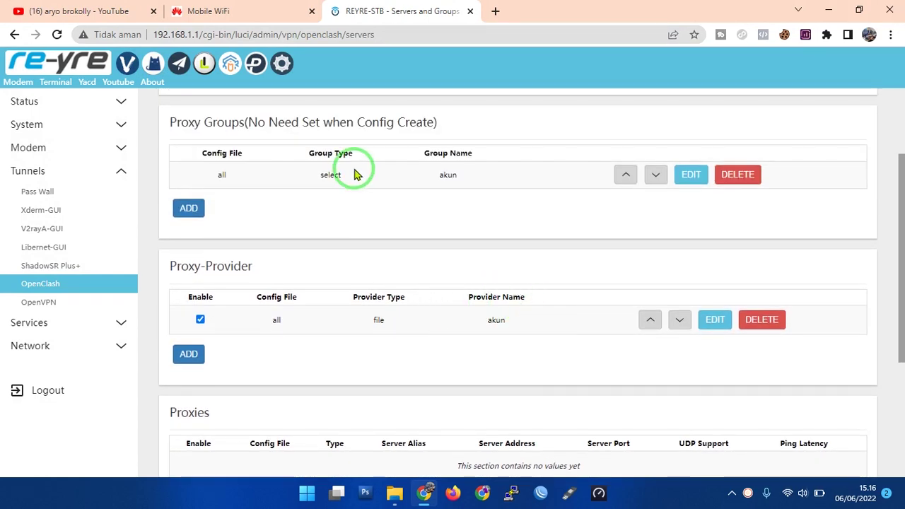
double_click(448, 176)
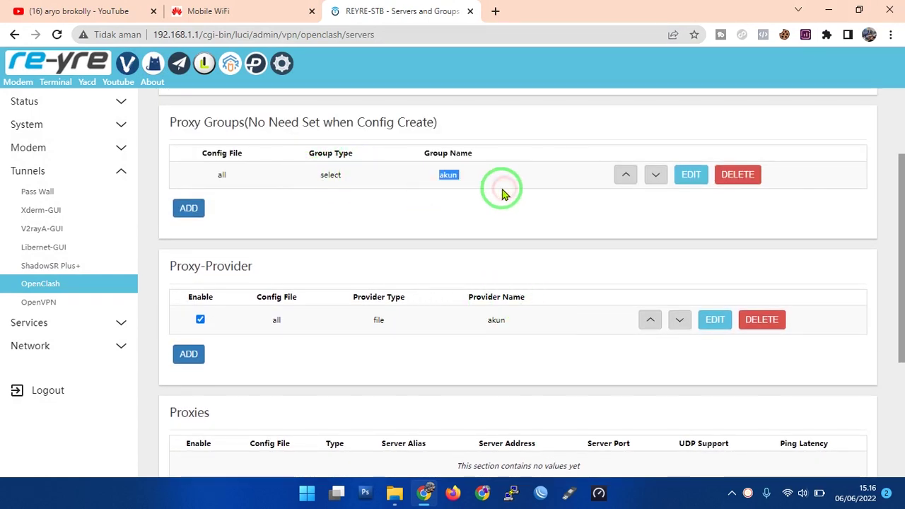
scroll(495, 241, down, 2)
scroll(474, 289, up, 4)
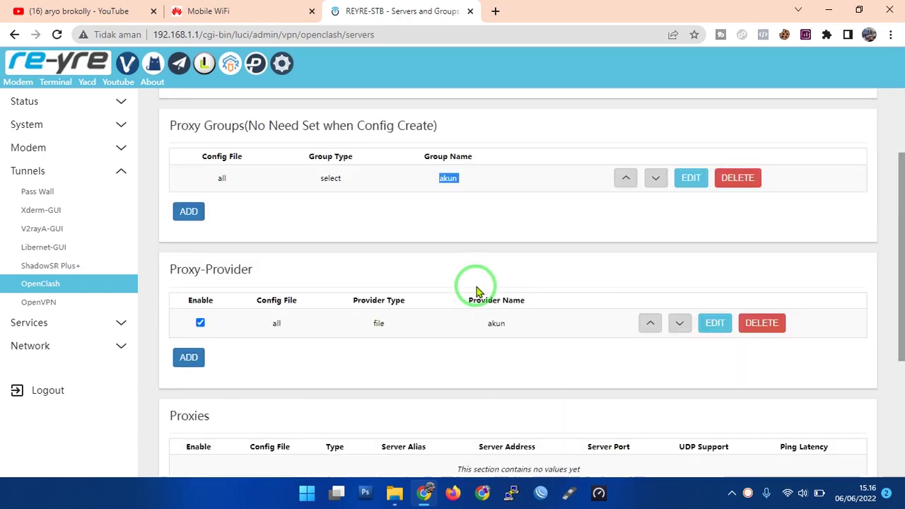
click(233, 97)
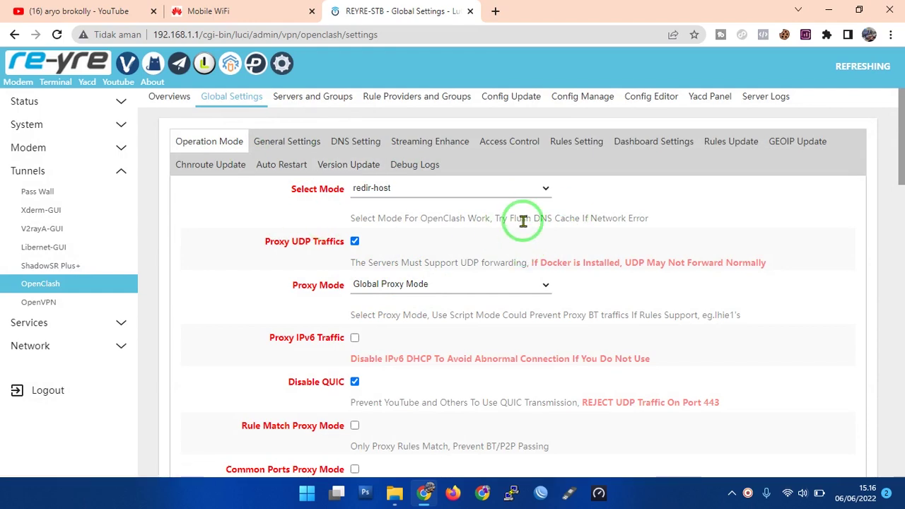
- Extract XTRAUNLI50K.zip with 7-Zip into an XTRAUNLI50K folder inside Music
click(394, 495)
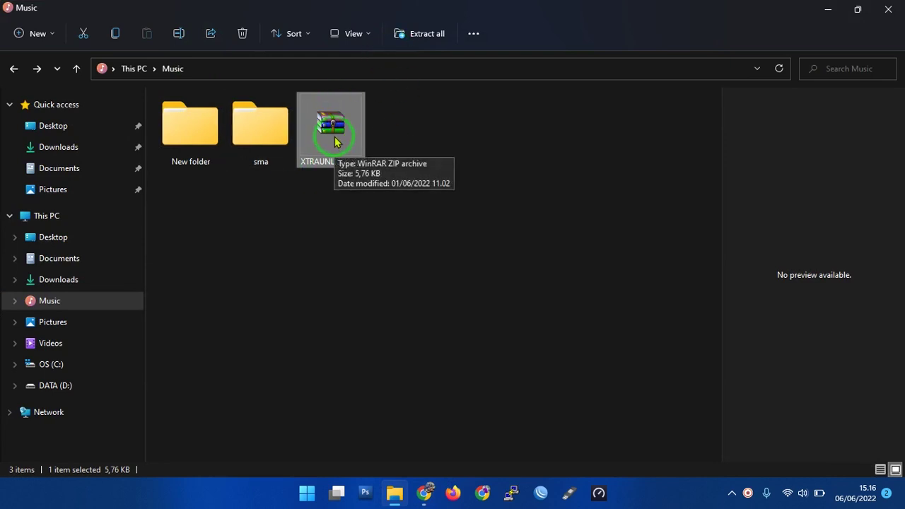
right_click(336, 142)
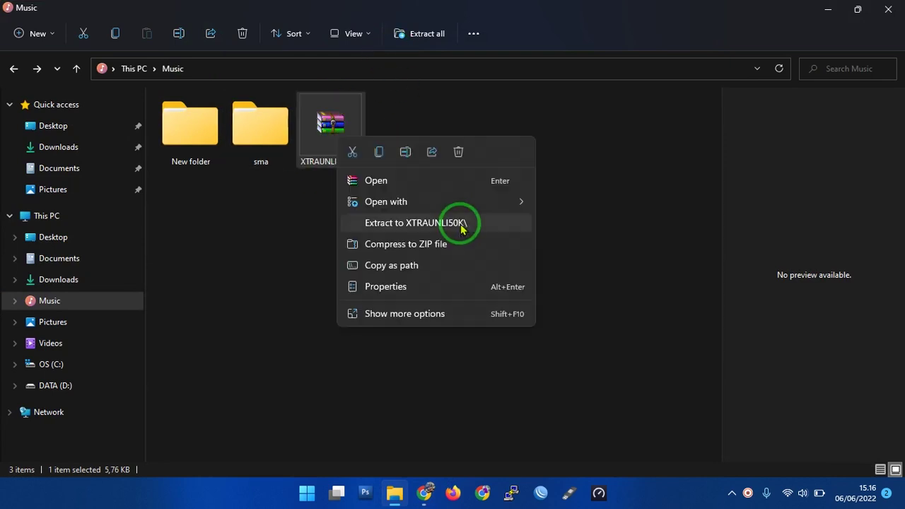
click(450, 327)
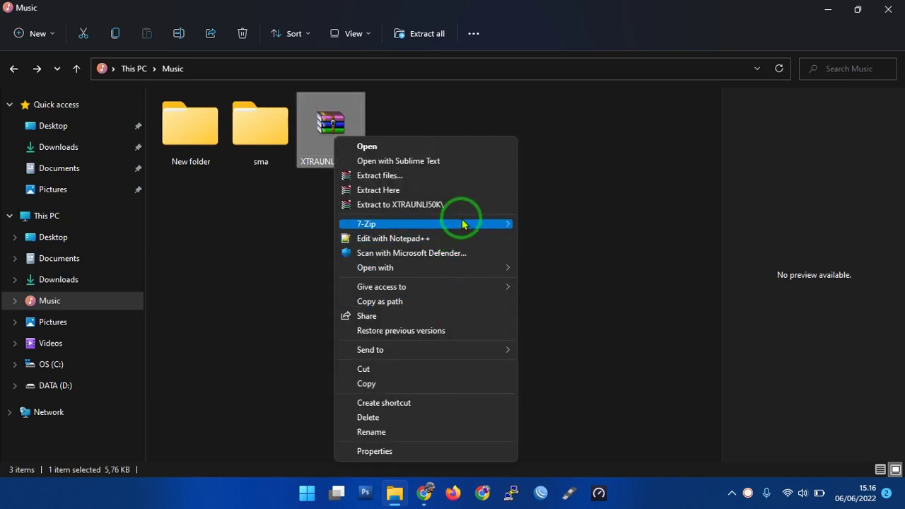
mouse_move(461, 224)
click(590, 270)
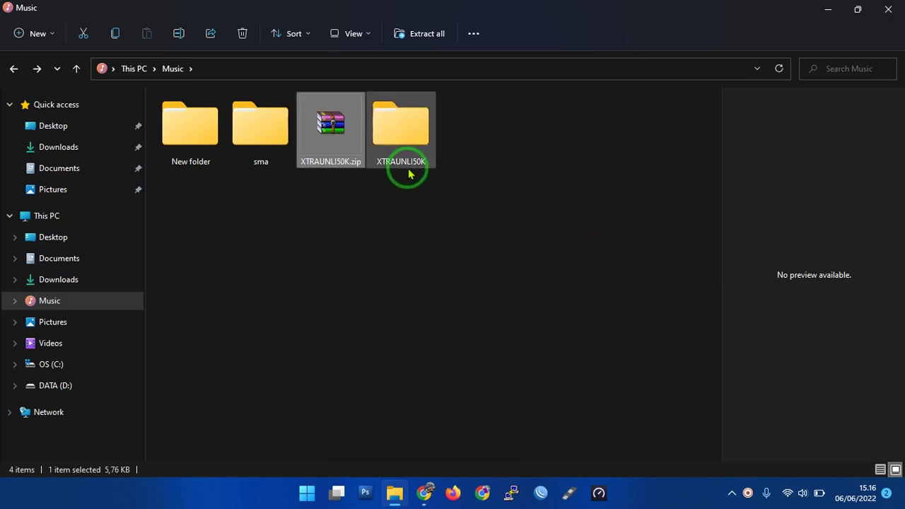
- Open the extracted XTRAUNLI50K folder and inspect its Config, Proxy Provider and Rule Provider subfolders
double_click(410, 155)
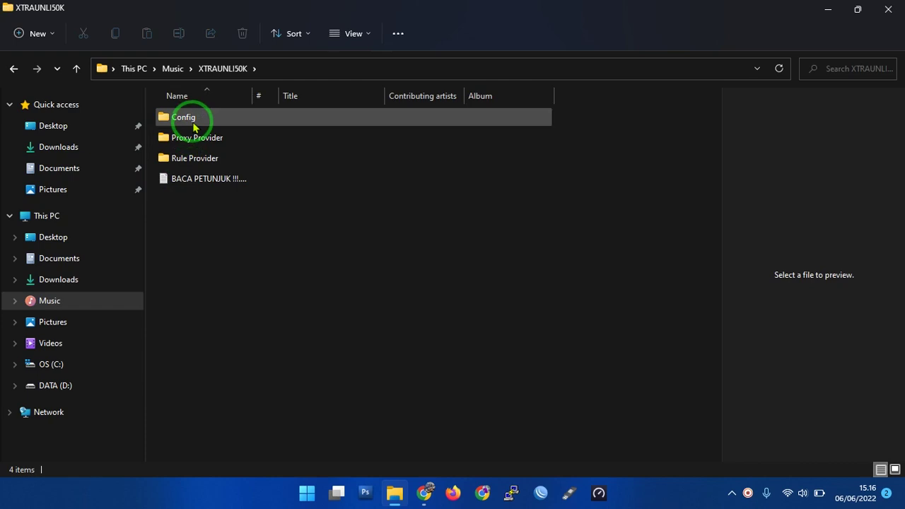
click(195, 126)
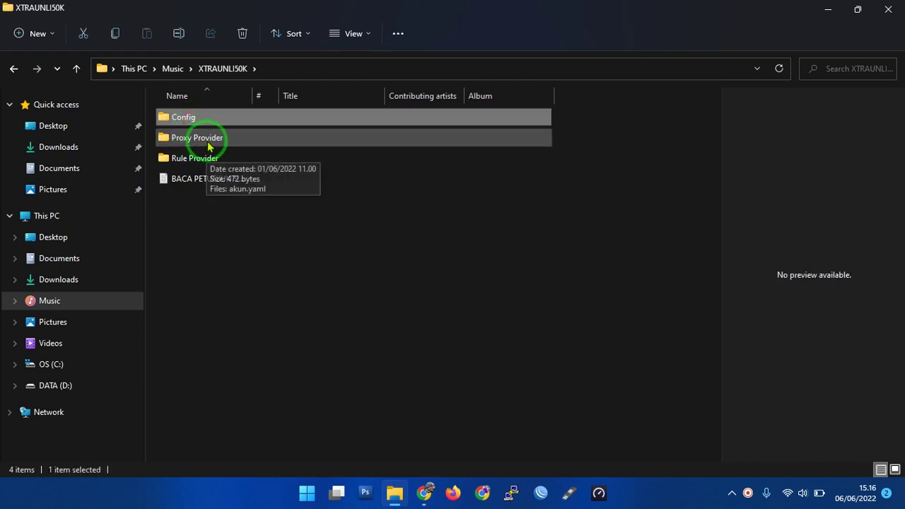
click(207, 147)
click(209, 162)
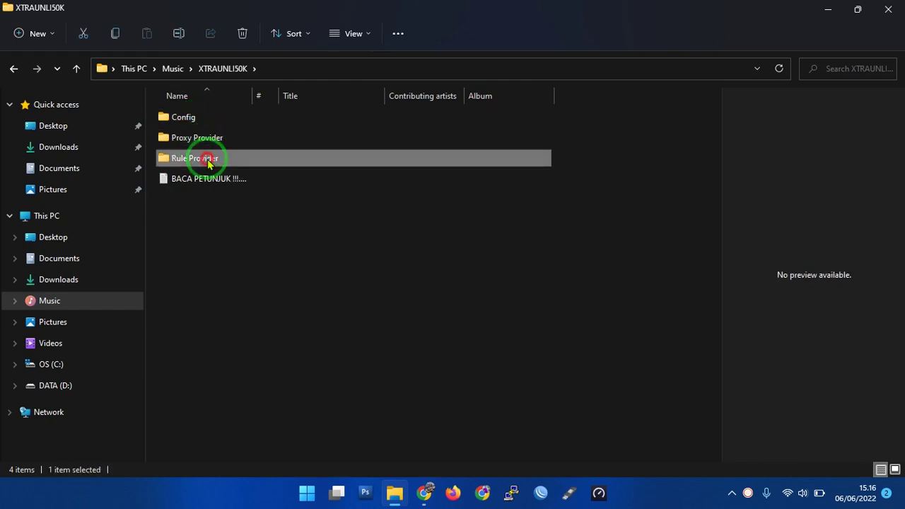
mouse_move(422, 494)
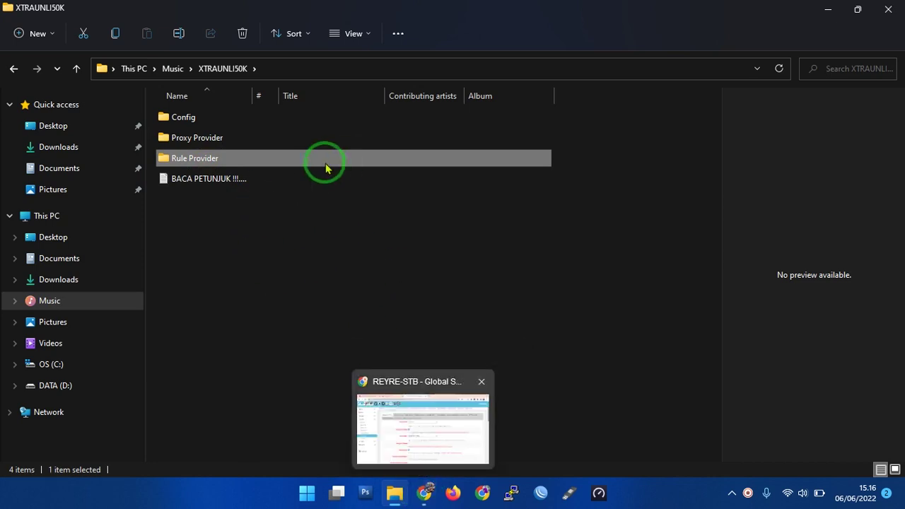
click(214, 140)
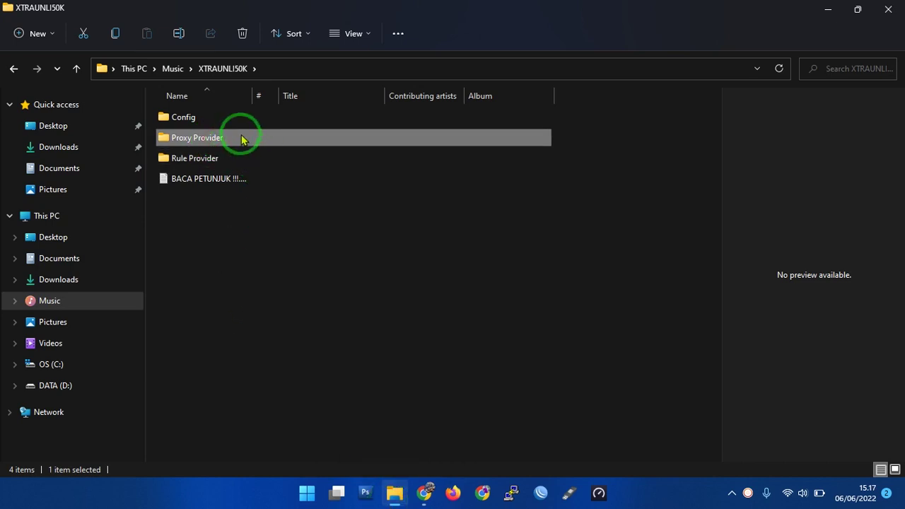
double_click(210, 117)
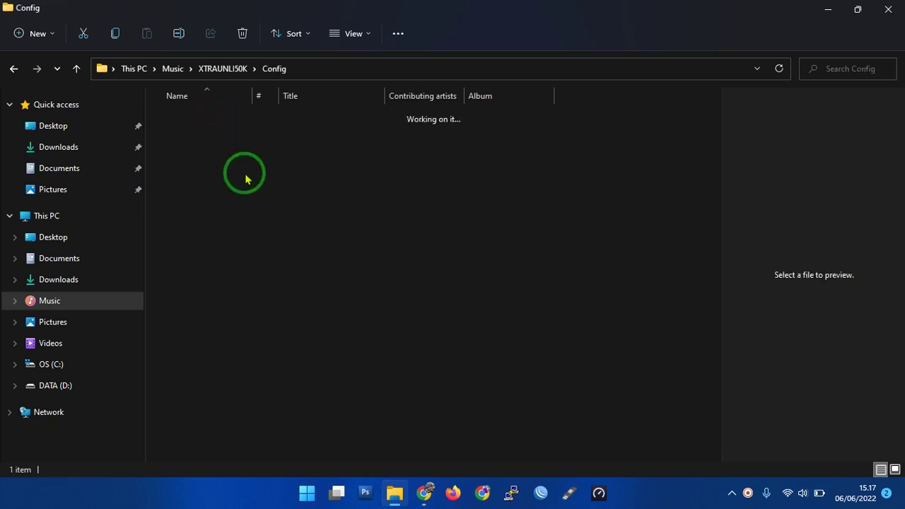
click(212, 70)
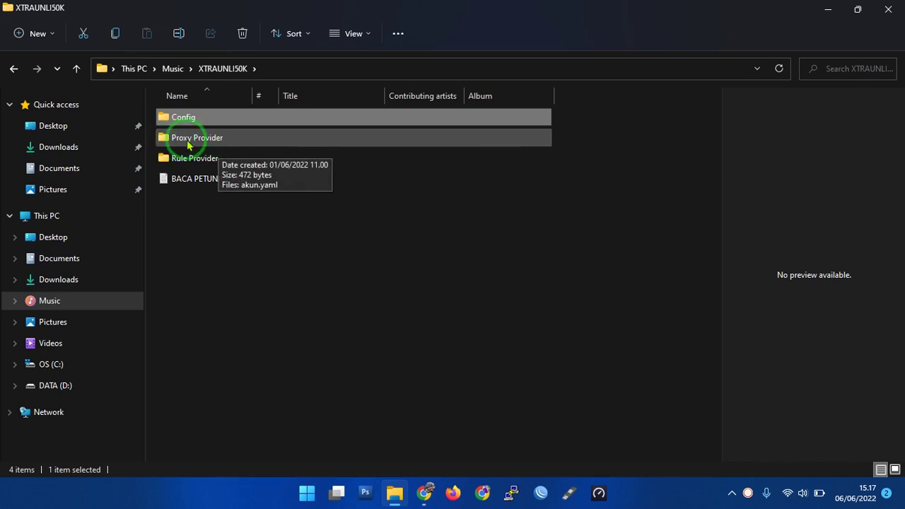
- Open akun.yaml from the Proxy Provider folder in Notepad and move its window higher on the screen
double_click(273, 144)
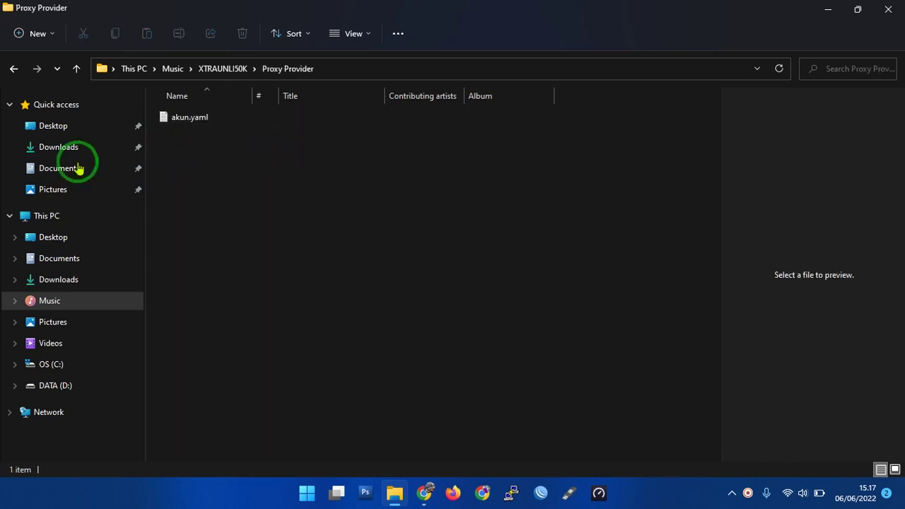
drag(226, 173, 219, 128)
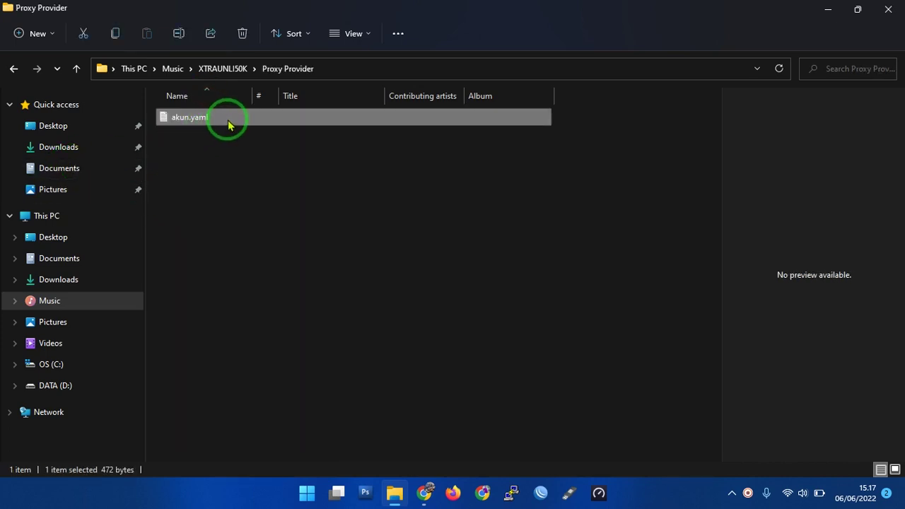
double_click(286, 118)
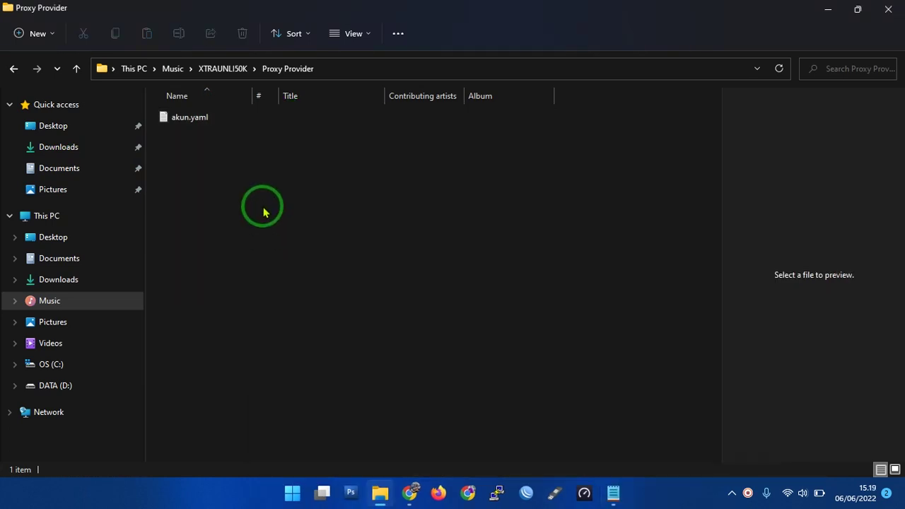
click(224, 125)
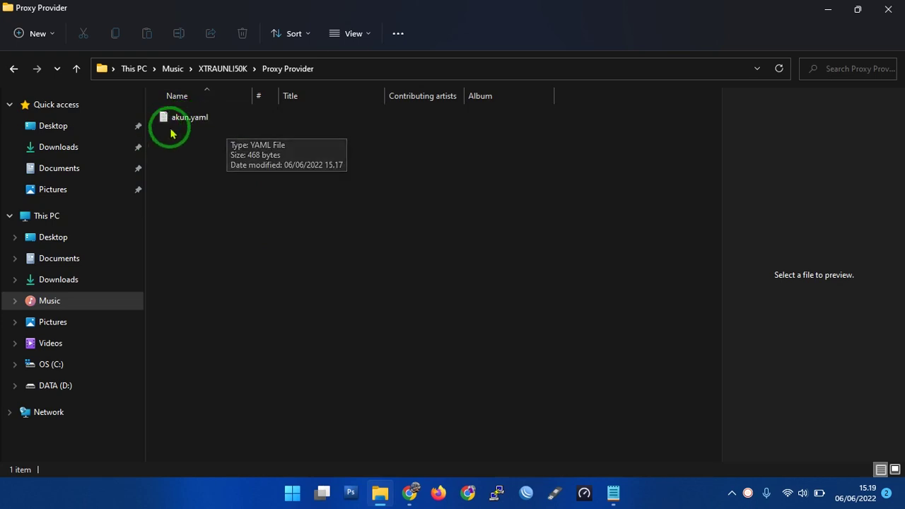
double_click(223, 119)
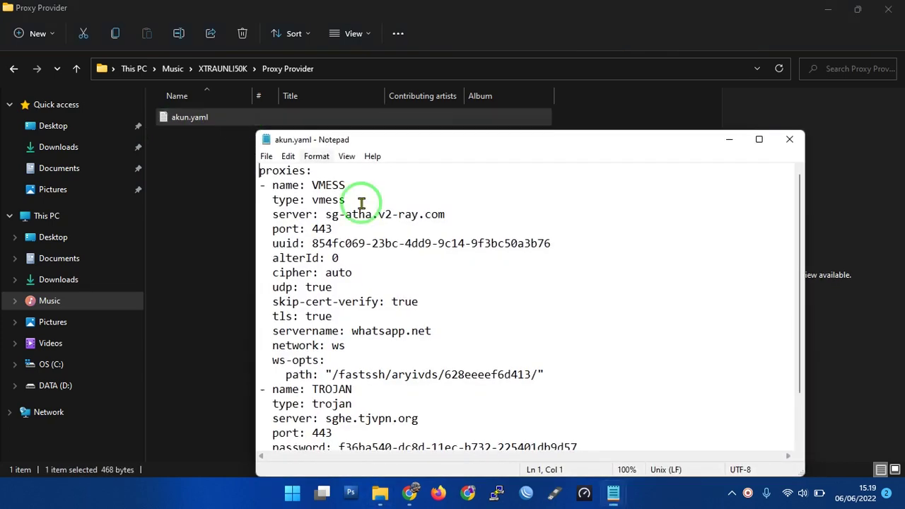
drag(373, 145, 398, 89)
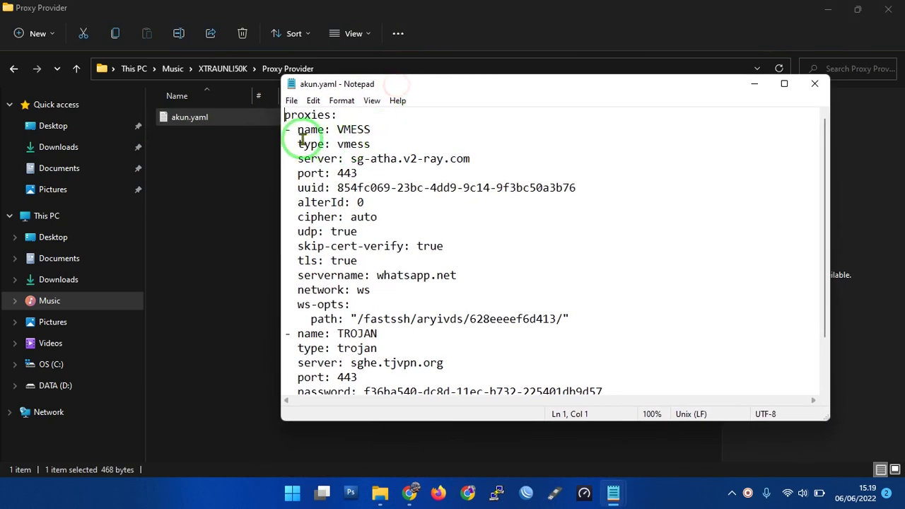
- Examine the proxy definitions in akun.yaml, checking the names of the VMESS and TROJAN entries
drag(289, 138, 542, 444)
scroll(381, 258, up, 2)
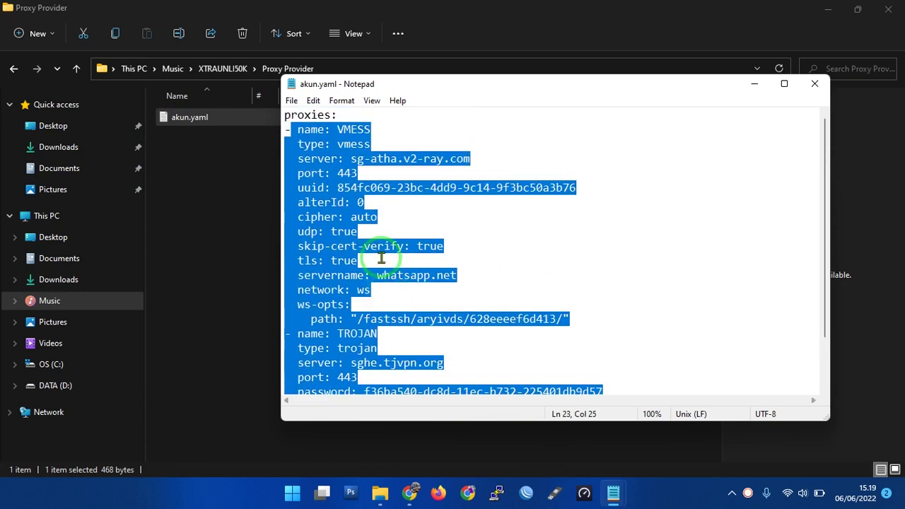
drag(370, 130, 324, 130)
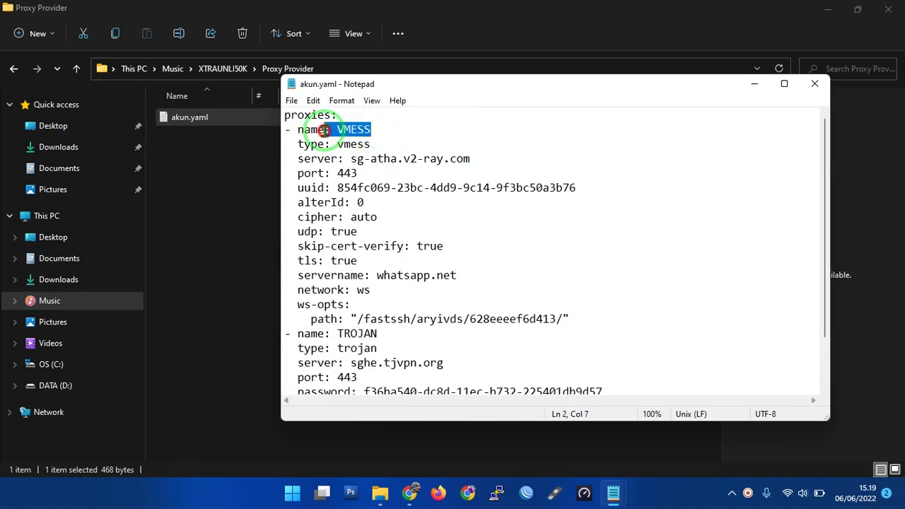
click(378, 336)
drag(378, 335, 290, 336)
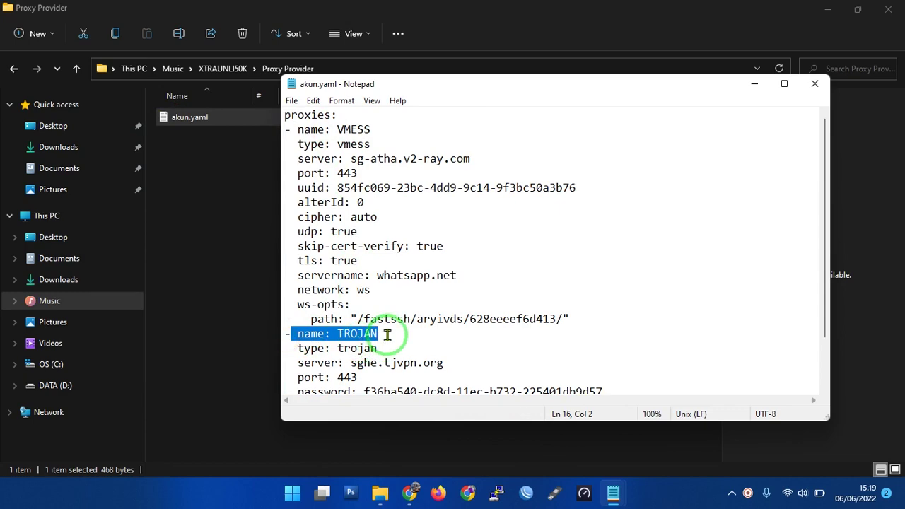
- Close akun.yaml and open aryonet.yaml from the XTRAUNLI50K Config folder in a maximized Notepad window
click(817, 85)
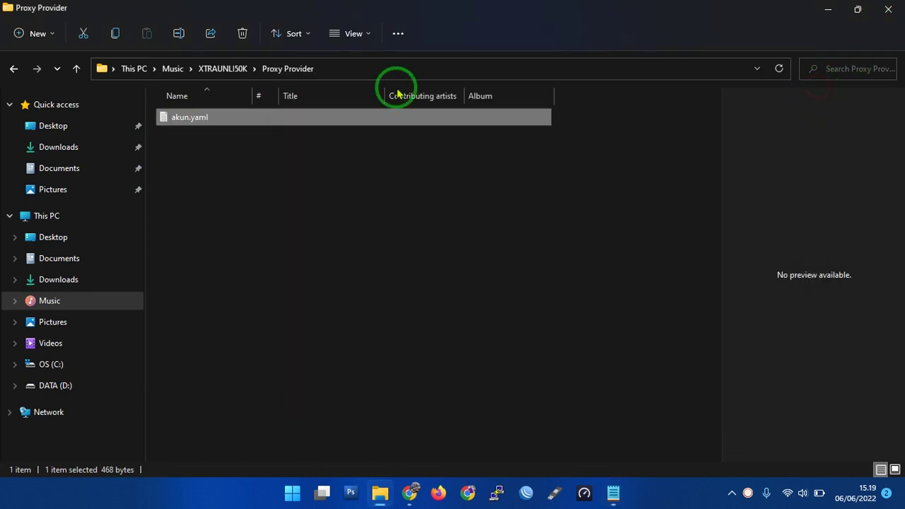
click(225, 71)
double_click(195, 123)
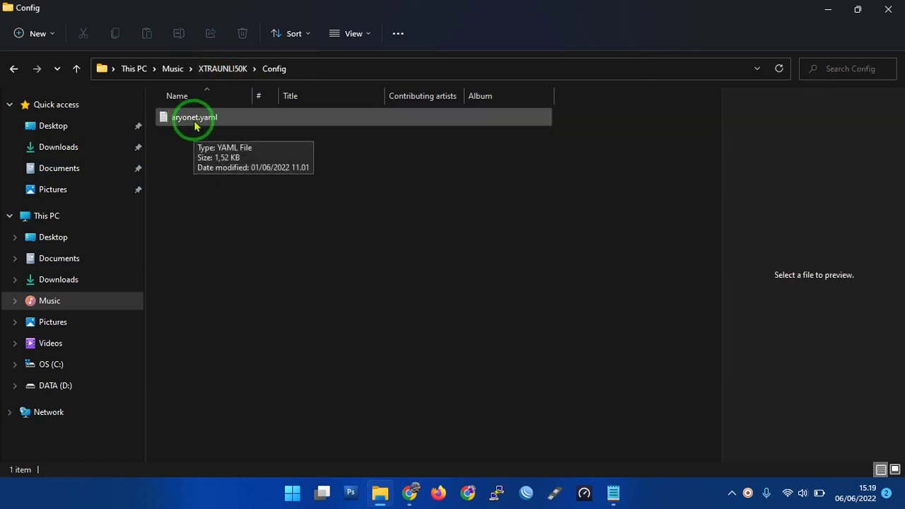
double_click(195, 124)
click(784, 84)
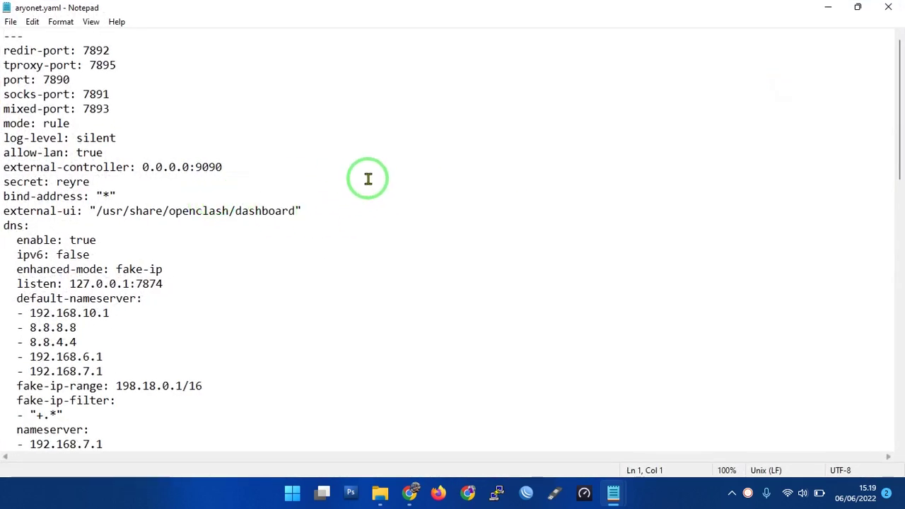
- Examine the general settings and the rules section of aryonet.yaml, checking the RSTREAMING, RSOSMED and RGAME rule sets
drag(4, 42, 141, 414)
scroll(214, 259, down, 9)
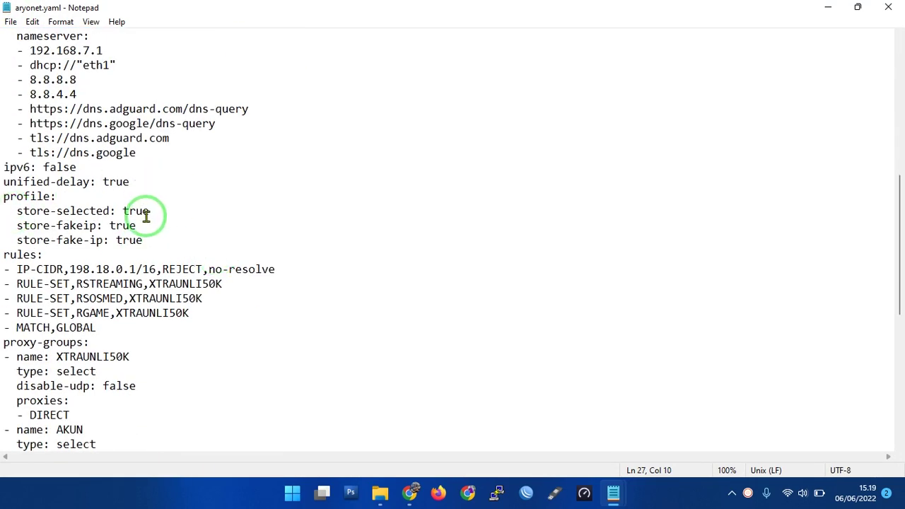
scroll(69, 212, down, 1)
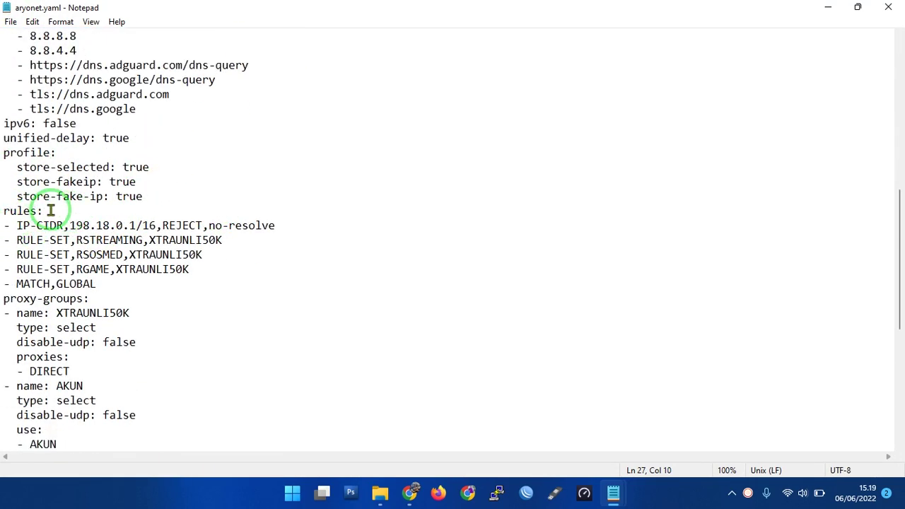
drag(50, 210, 7, 212)
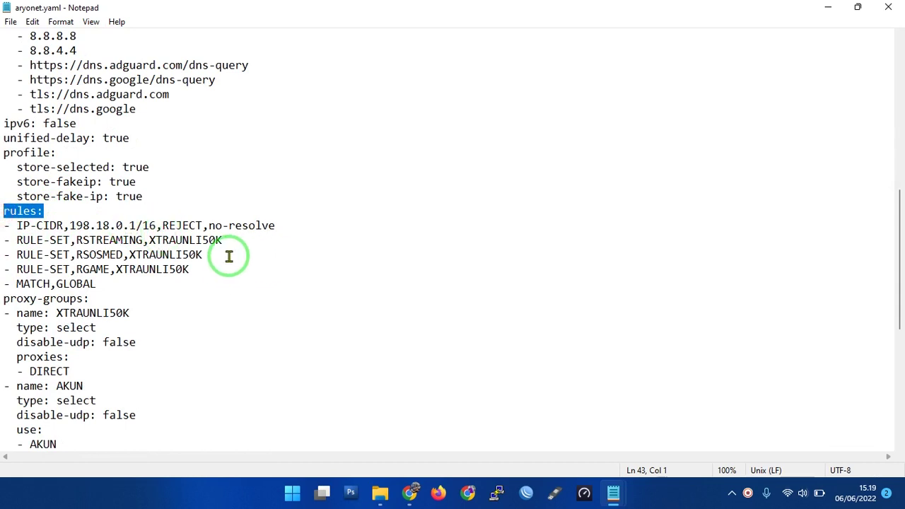
scroll(228, 254, down, 1)
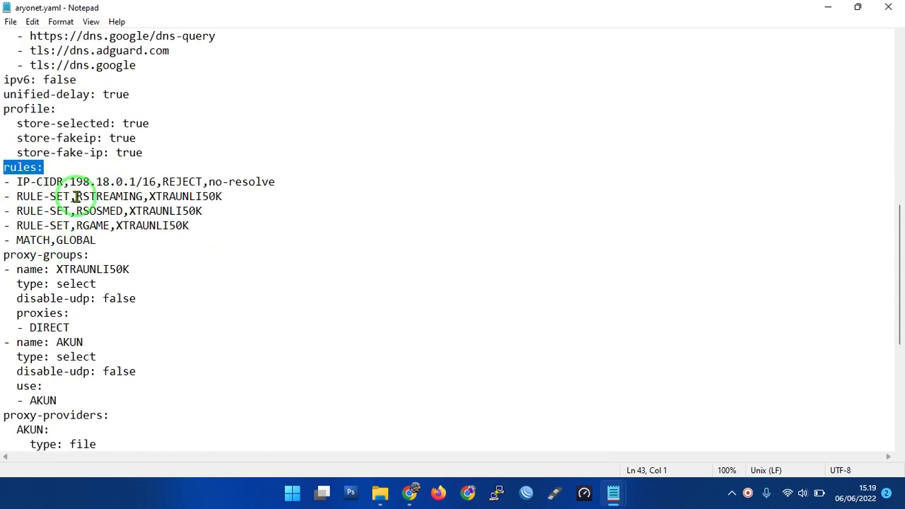
drag(76, 197, 138, 197)
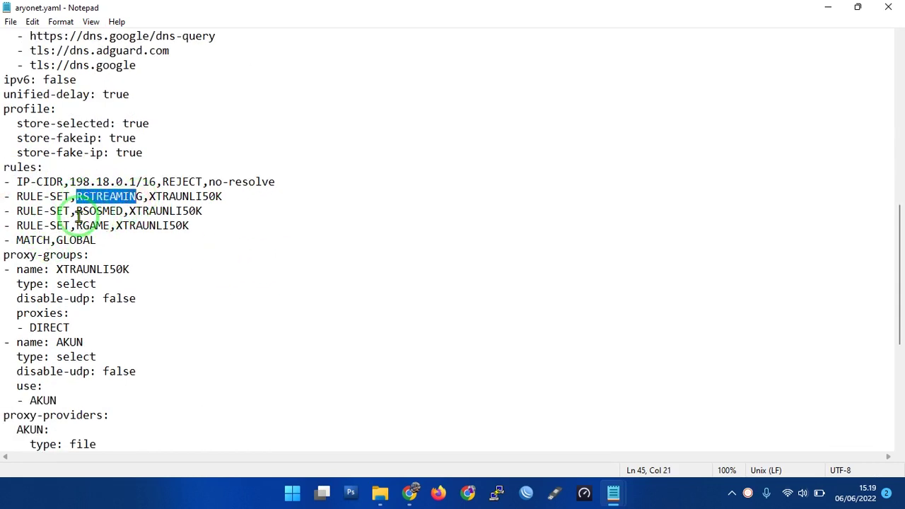
drag(77, 212, 108, 227)
scroll(132, 232, down, 1)
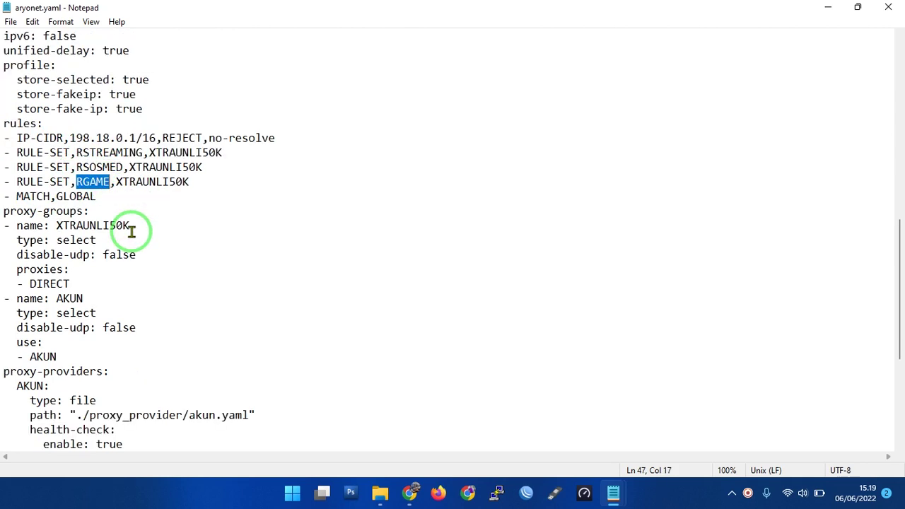
- Review the rule-providers section, checking the RSTREAMING, RSOSMED and RGAME entries
scroll(134, 228, down, 5)
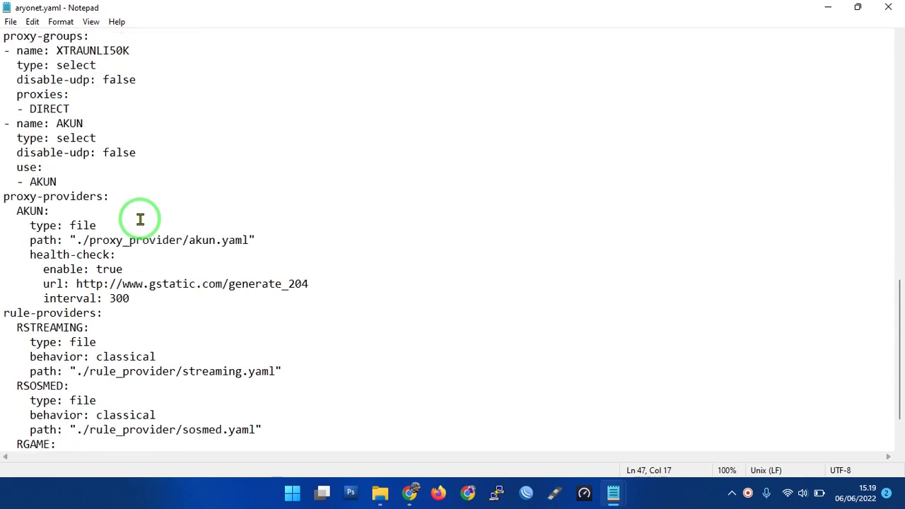
mouse_move(4, 268)
mouse_down()
mouse_move(115, 269)
mouse_move(6, 269)
mouse_up()
scroll(130, 271, down, 1)
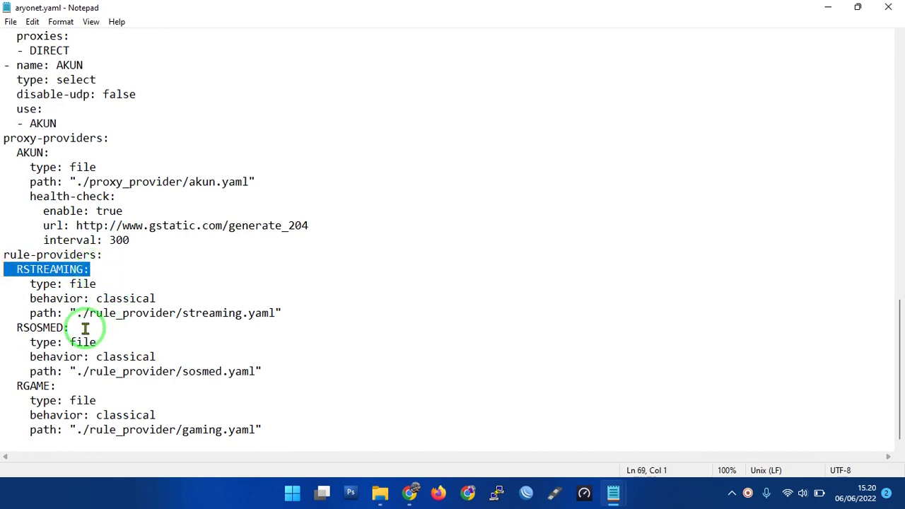
drag(113, 327, 4, 328)
drag(90, 268, 15, 268)
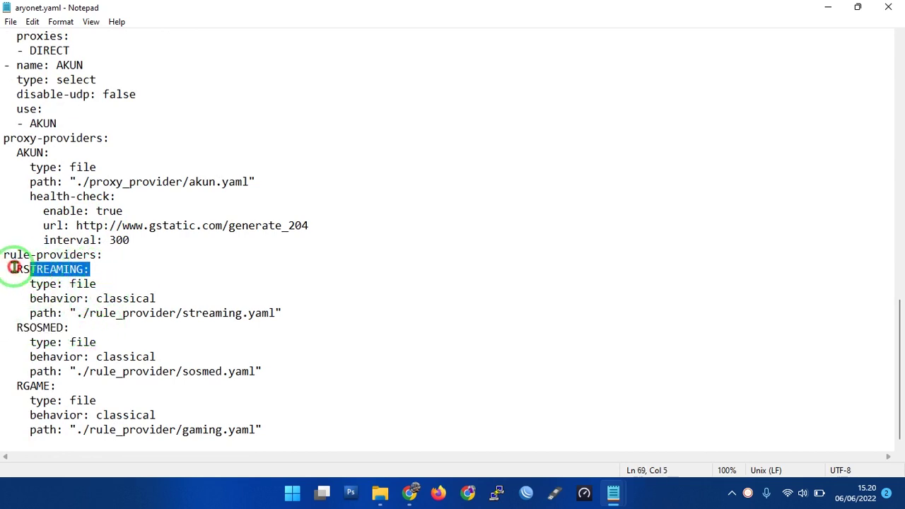
drag(6, 328, 76, 328)
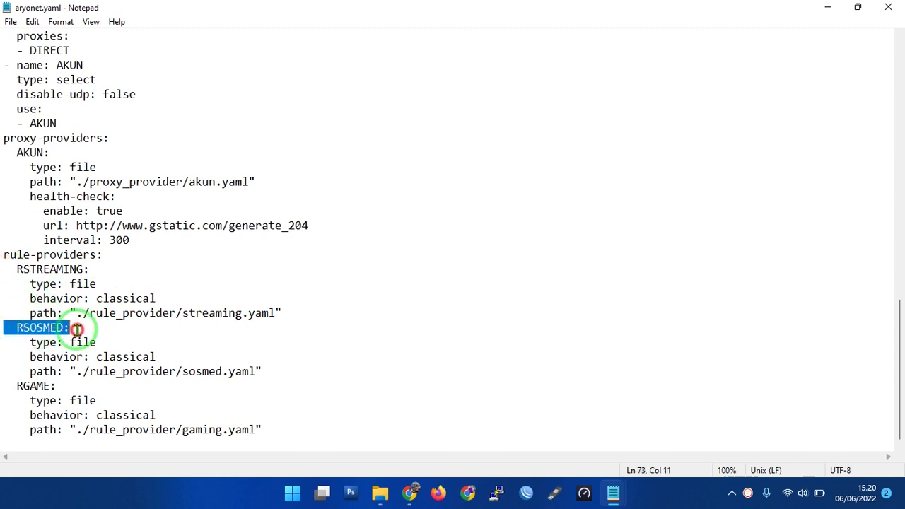
drag(5, 385, 69, 384)
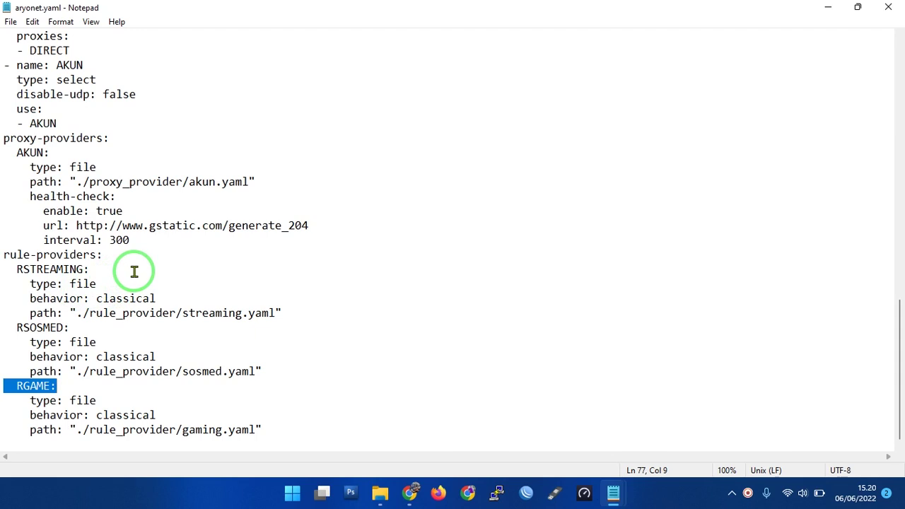
- Inspect the AKUN entry under proxy-providers, including the akun.yaml file name in its path
scroll(134, 271, up, 2)
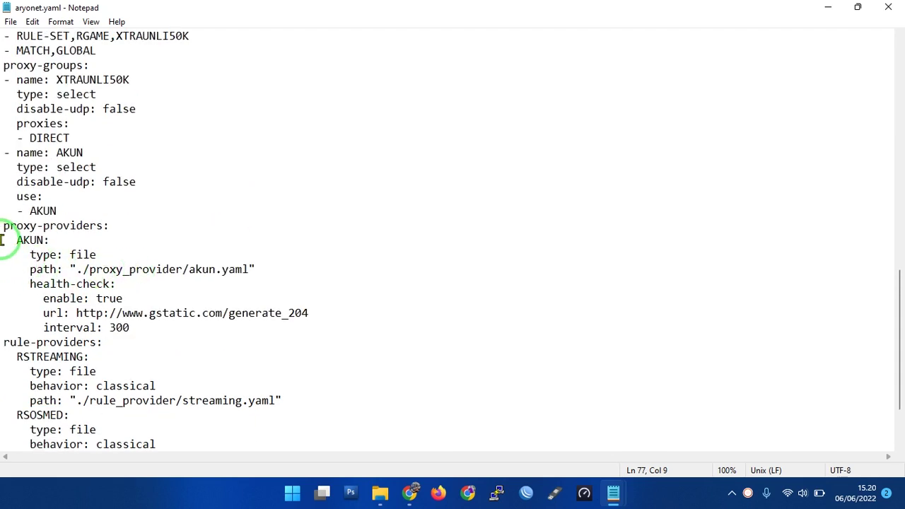
drag(3, 239, 191, 330)
click(262, 282)
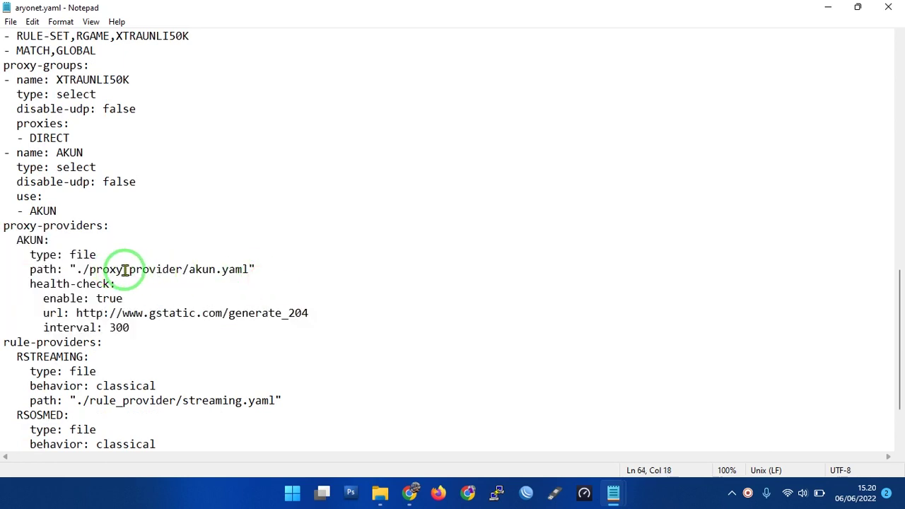
drag(217, 273, 243, 273)
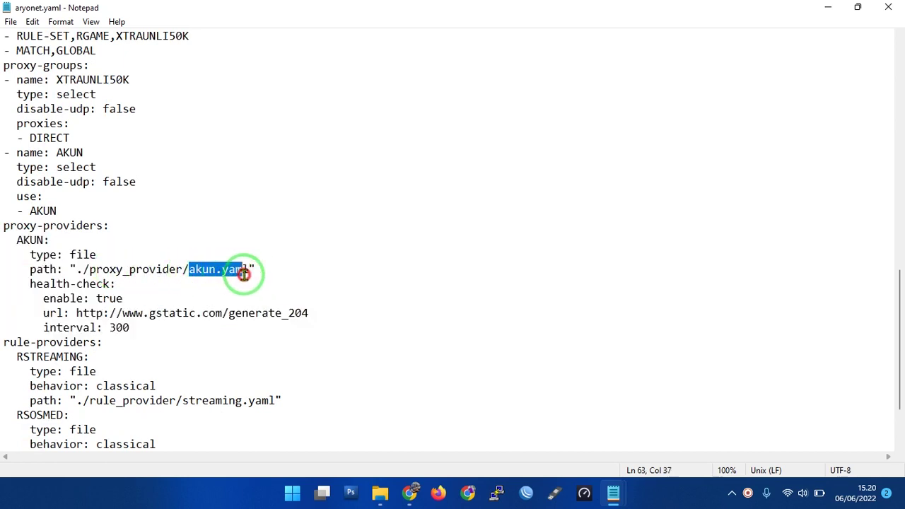
click(115, 226)
drag(115, 226, 3, 226)
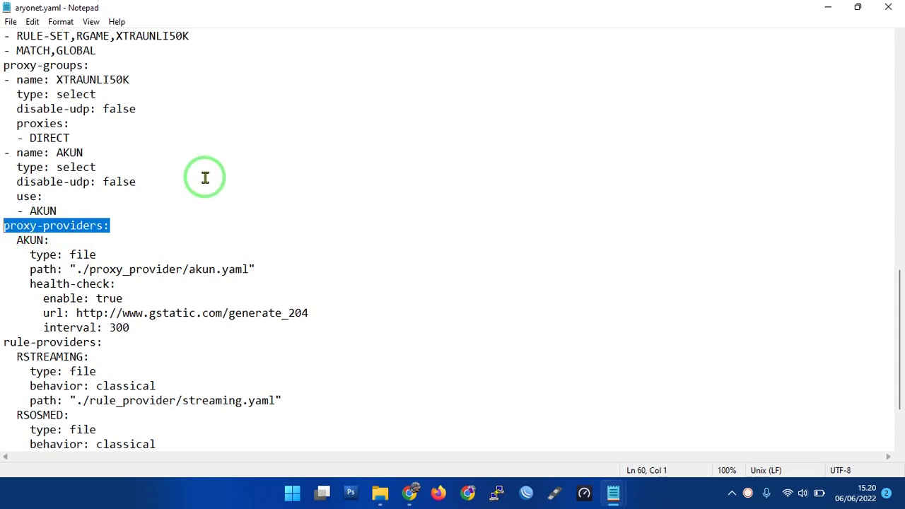
- Examine the proxy-groups section, checking the names of the XTRAUNLI50K and AKUN groups
scroll(205, 177, up, 1)
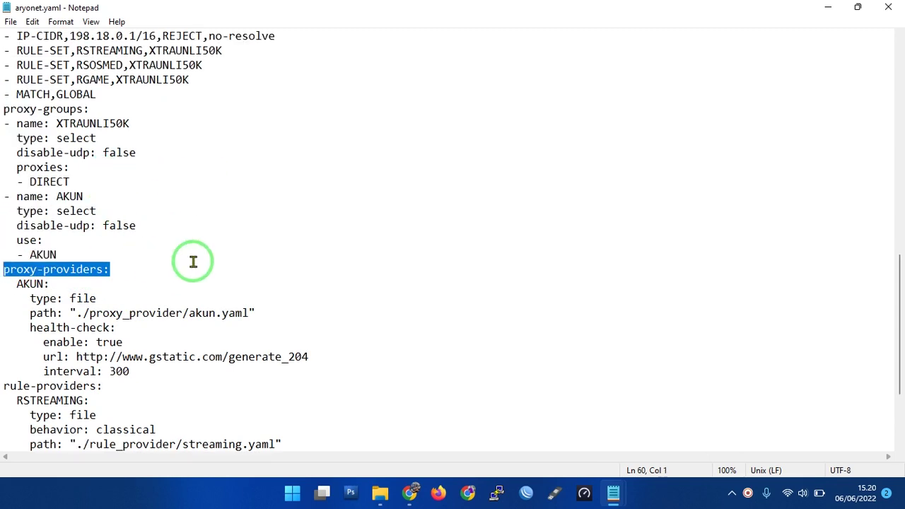
drag(3, 115, 116, 111)
click(110, 109)
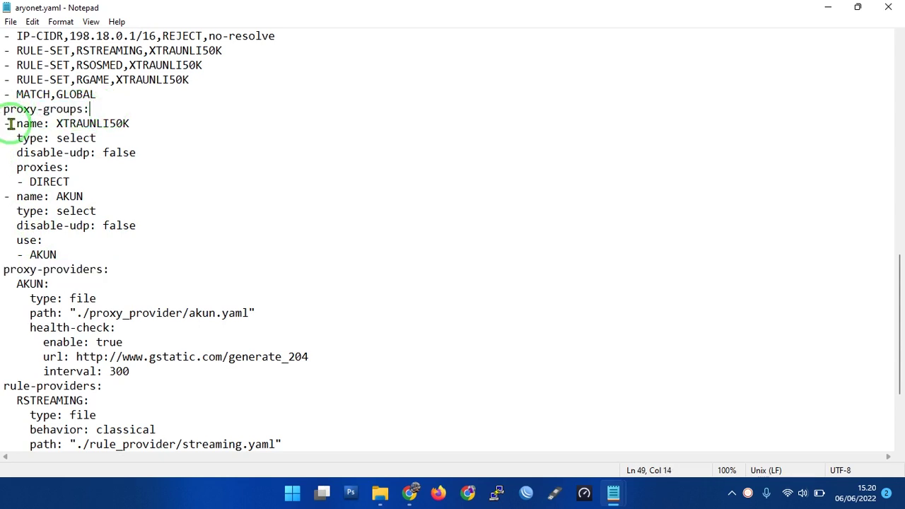
drag(2, 124, 105, 254)
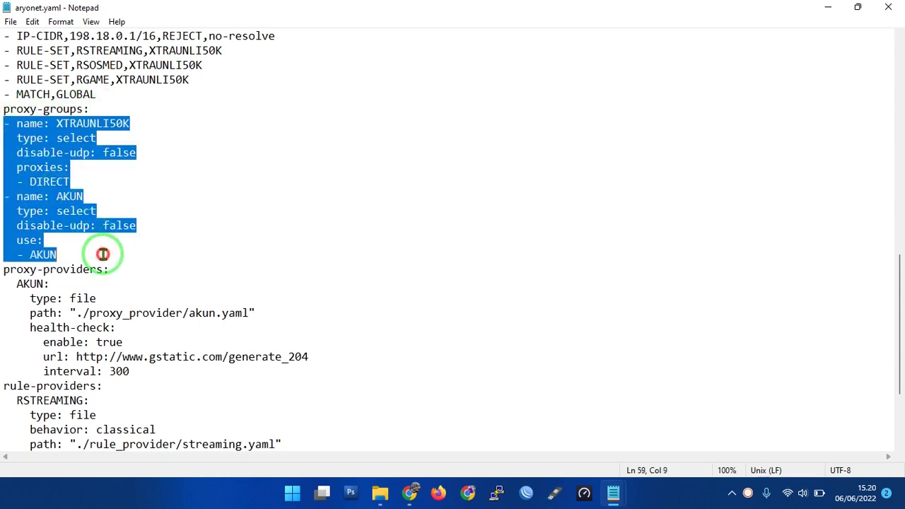
click(65, 126)
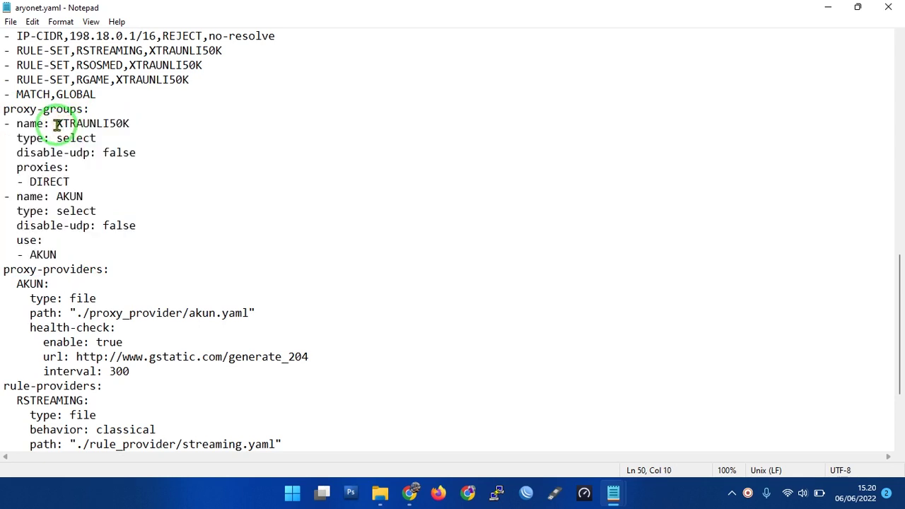
drag(57, 124, 140, 125)
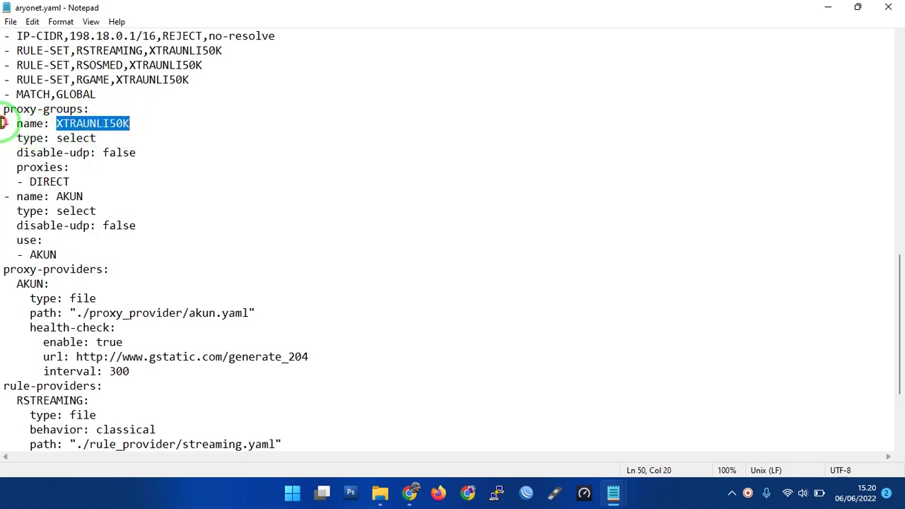
drag(2, 124, 57, 124)
click(139, 123)
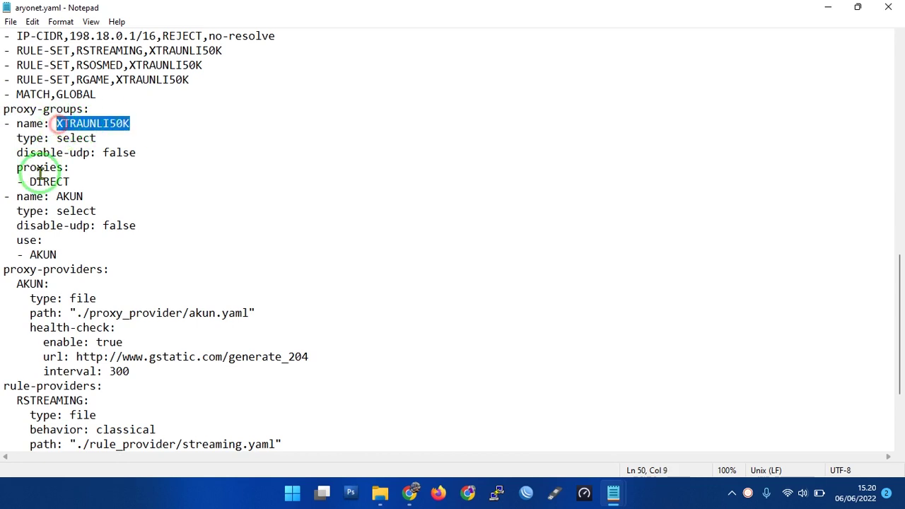
click(2, 196)
drag(2, 196, 97, 195)
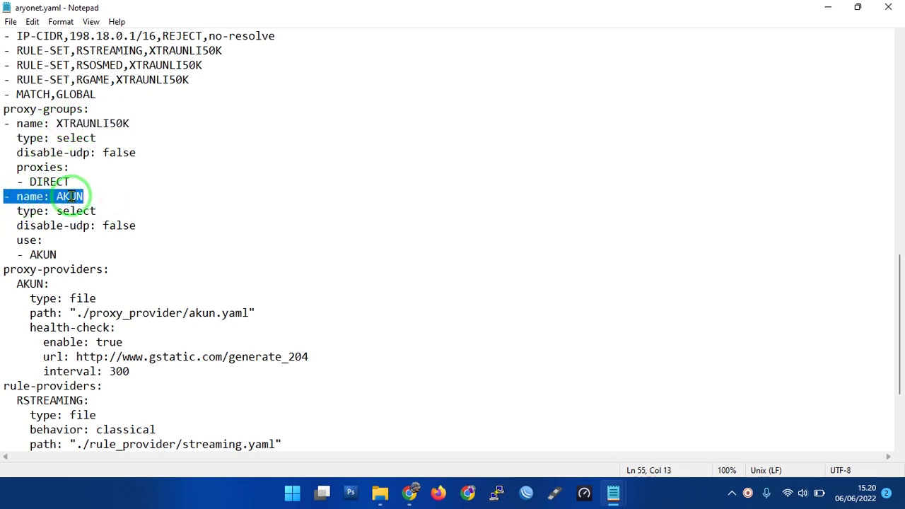
double_click(71, 196)
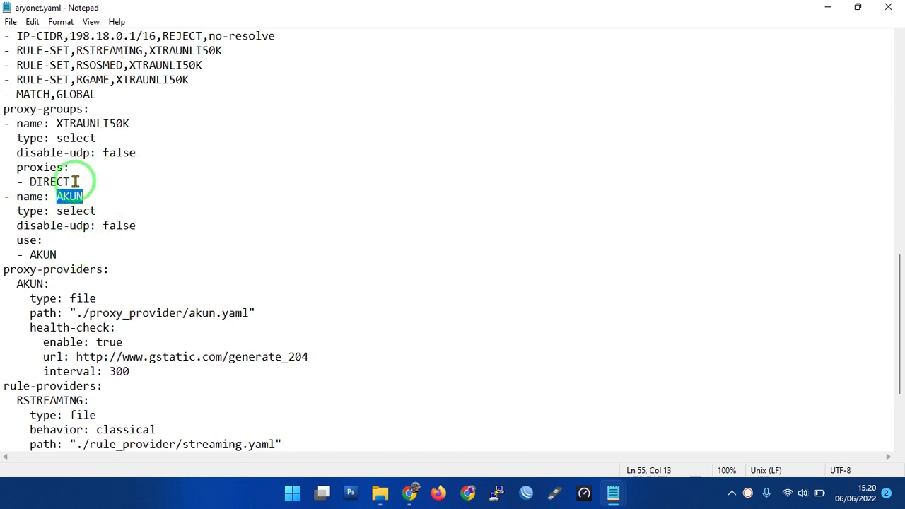
- Compare the DIRECT and AKUN references in the proxy groups with the AKUN proxy provider and RSTREAMING rule provider
drag(71, 182, 23, 182)
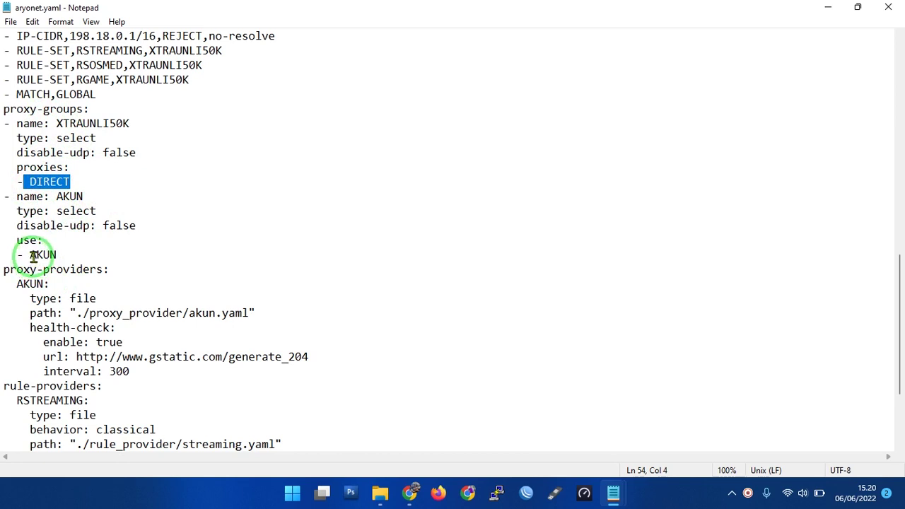
drag(32, 255, 58, 255)
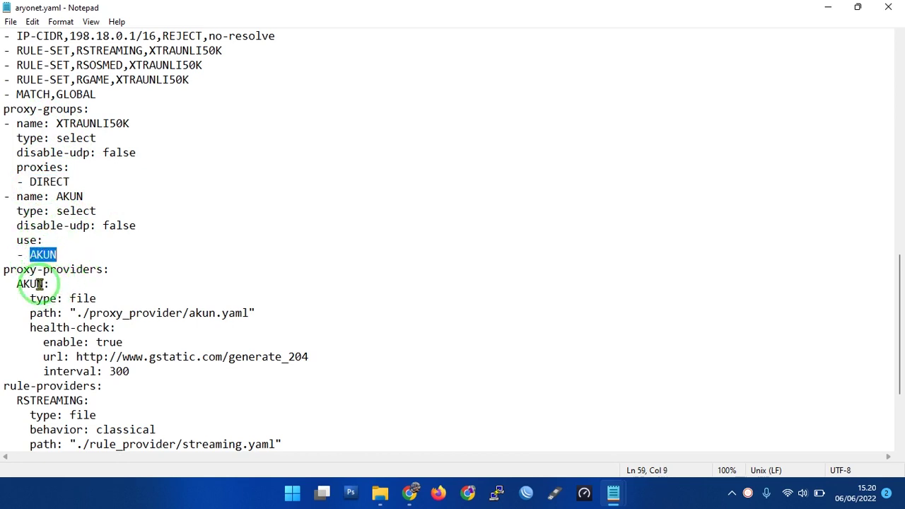
drag(10, 283, 43, 283)
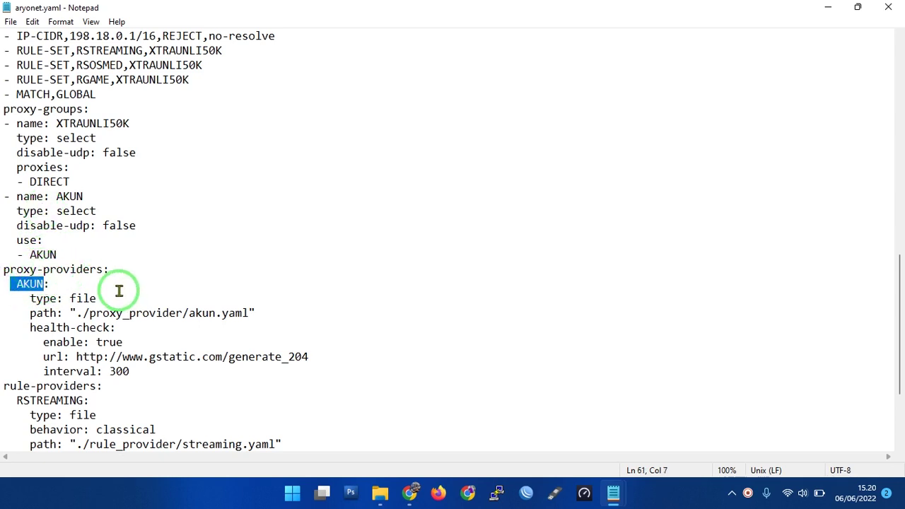
drag(71, 182, 29, 182)
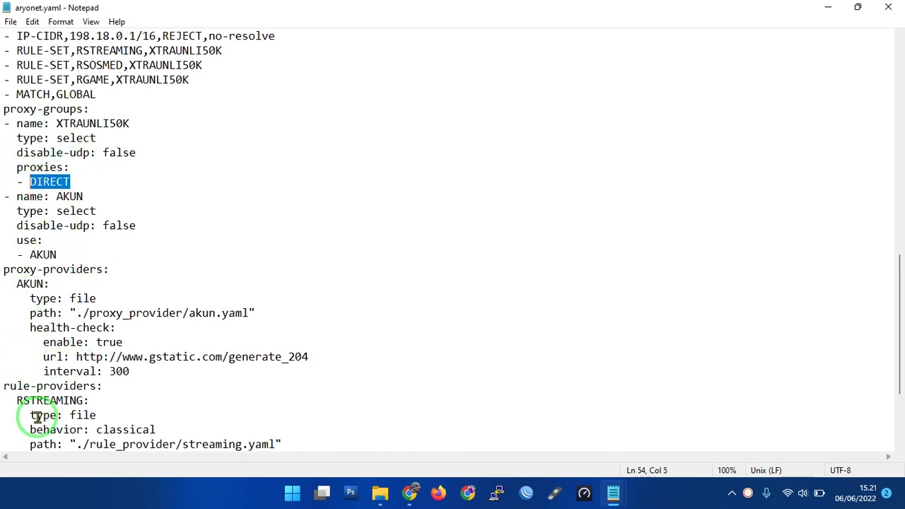
drag(16, 400, 111, 400)
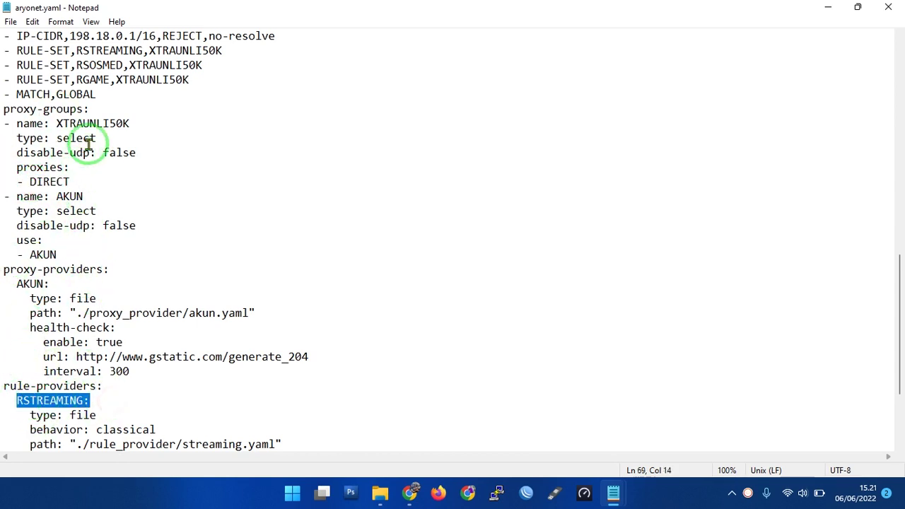
drag(57, 124, 142, 126)
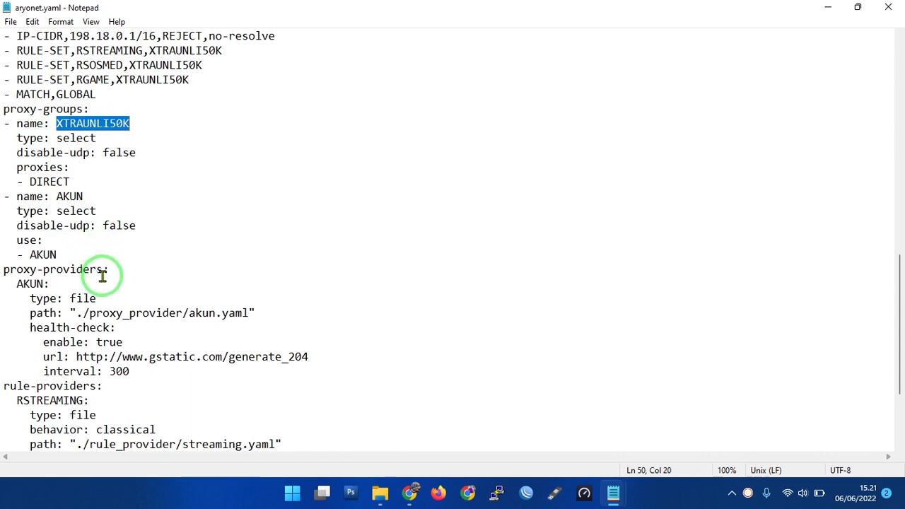
- Go back to the dns section and check the first default-nameserver address
scroll(103, 276, up, 7)
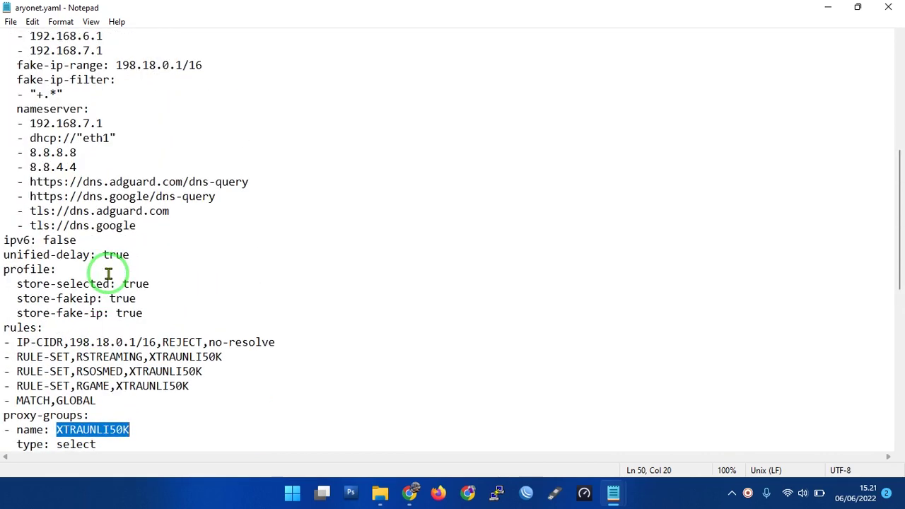
scroll(108, 274, up, 1)
scroll(108, 274, up, 2)
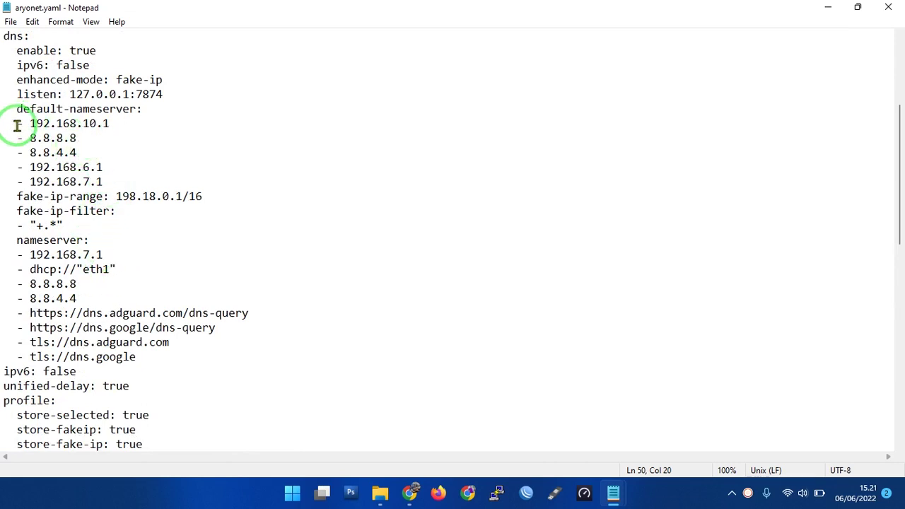
mouse_move(115, 124)
mouse_down()
mouse_move(35, 121)
mouse_move(117, 124)
mouse_up()
click(120, 124)
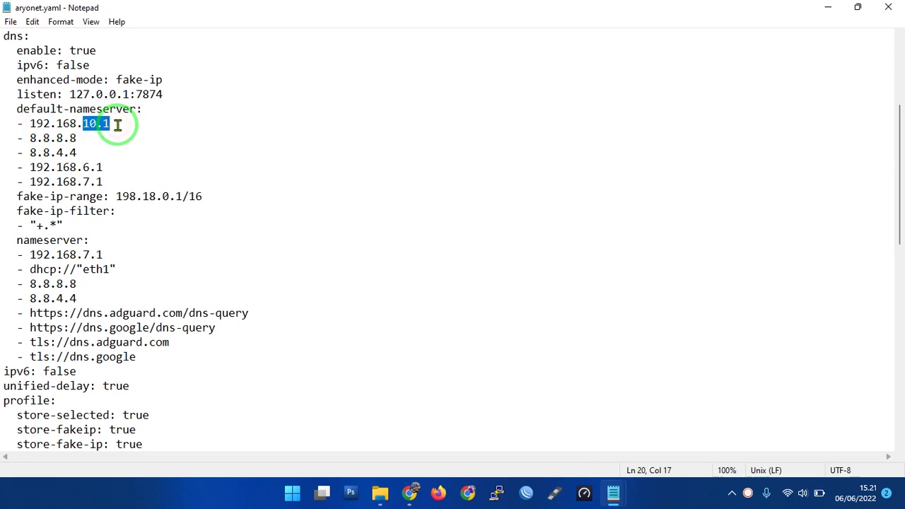
- Delete the 192.168.6.1 and 192.168.7.1 entries from the default-nameserver list
drag(118, 124, 82, 123)
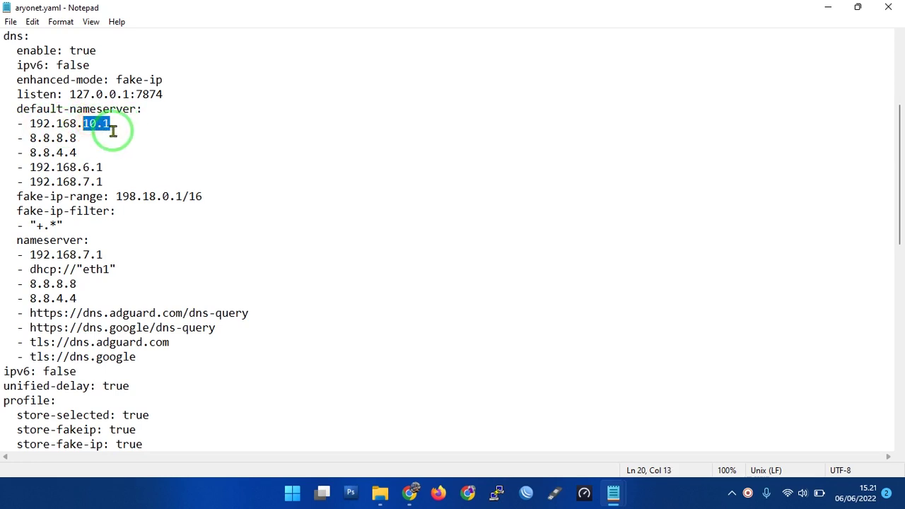
click(91, 167)
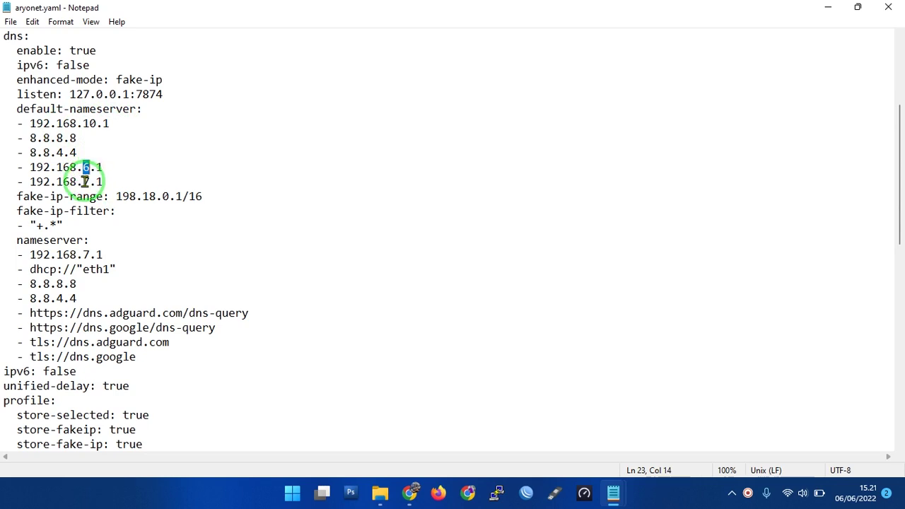
drag(83, 182, 94, 182)
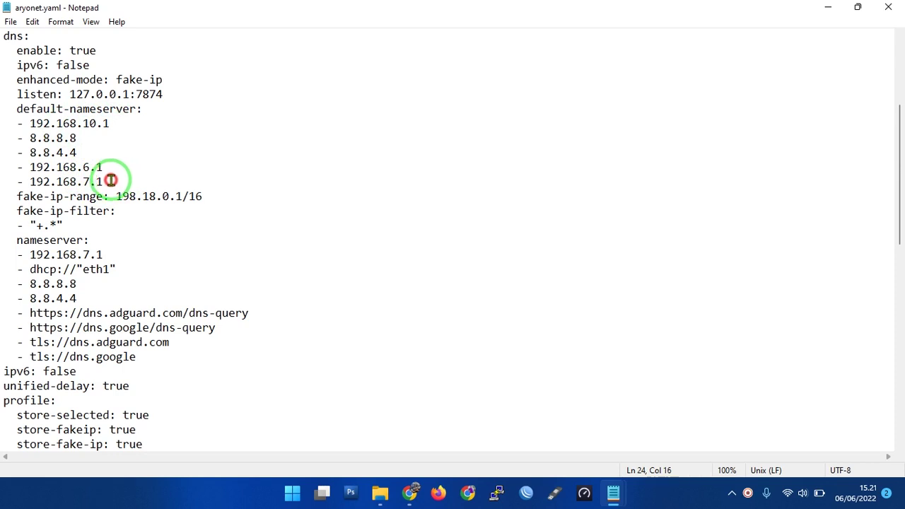
drag(111, 180, 99, 155)
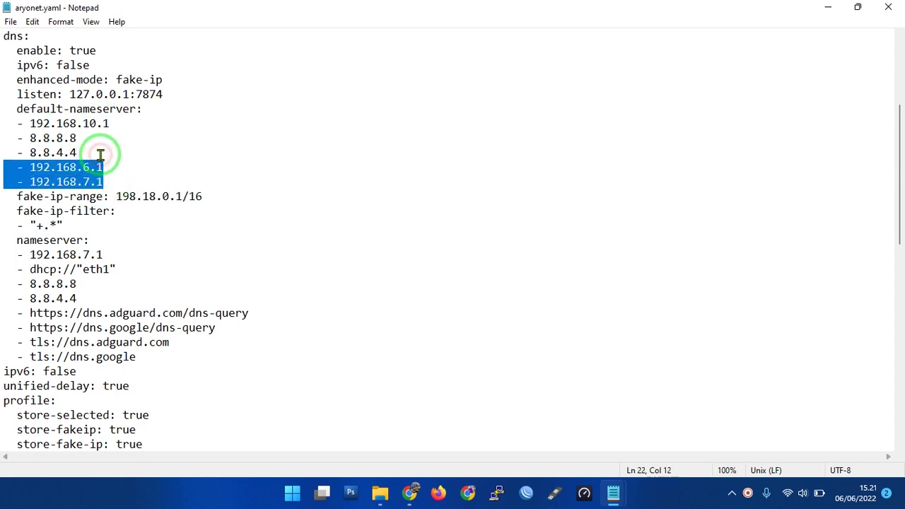
key(Delete)
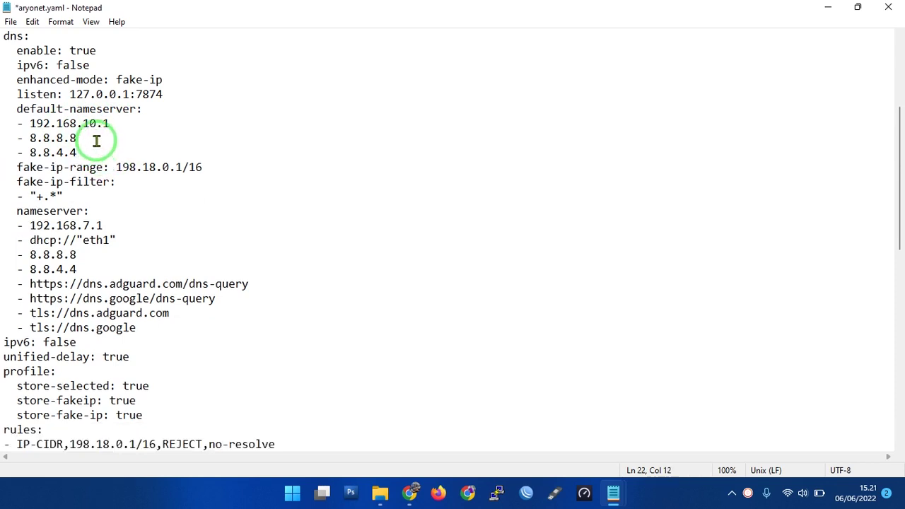
- Change the first default-nameserver address to 192.168.8.1 and check the 8.8.8.8 and 8.8.4.4 entries below it
drag(96, 124, 89, 124)
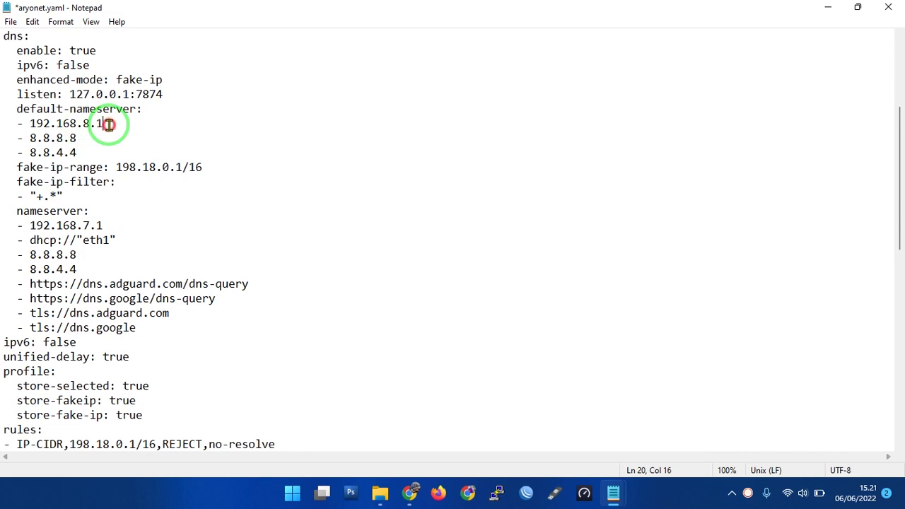
drag(108, 125, 24, 152)
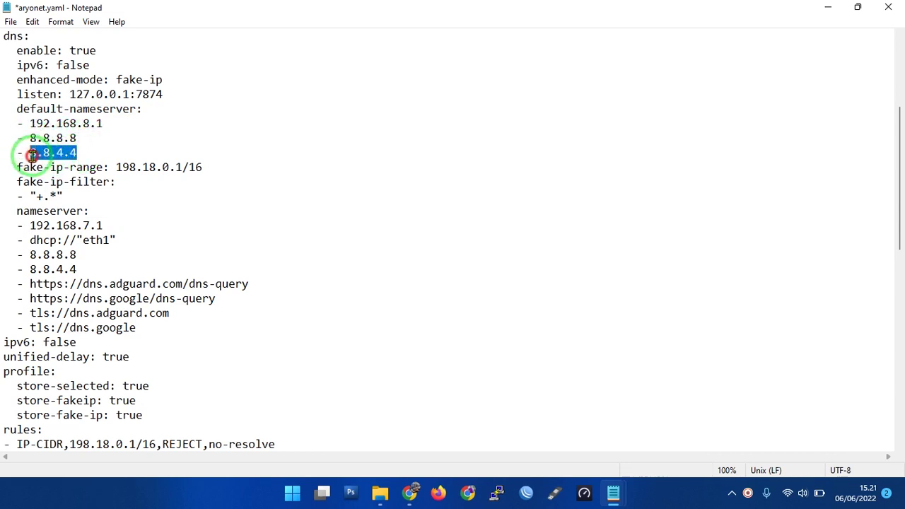
drag(77, 138, 93, 159)
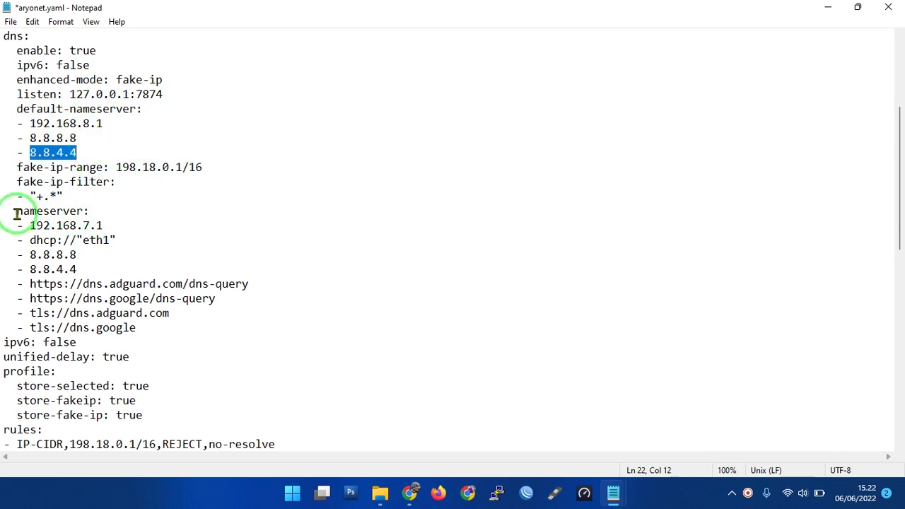
- Check the nameserver list and replace its first address with 192.168.8.1, copied from default-nameserver
drag(16, 212, 91, 211)
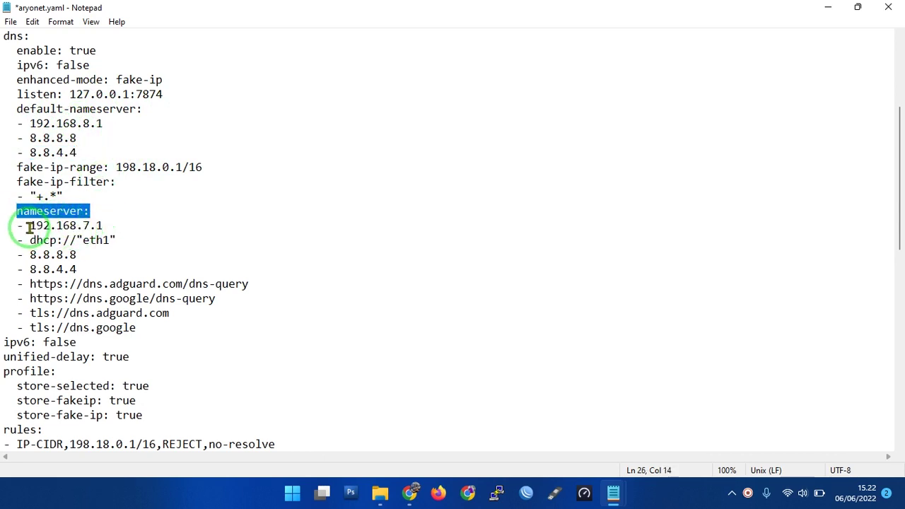
mouse_move(29, 226)
mouse_down()
mouse_move(112, 222)
mouse_move(122, 241)
mouse_move(29, 241)
mouse_up()
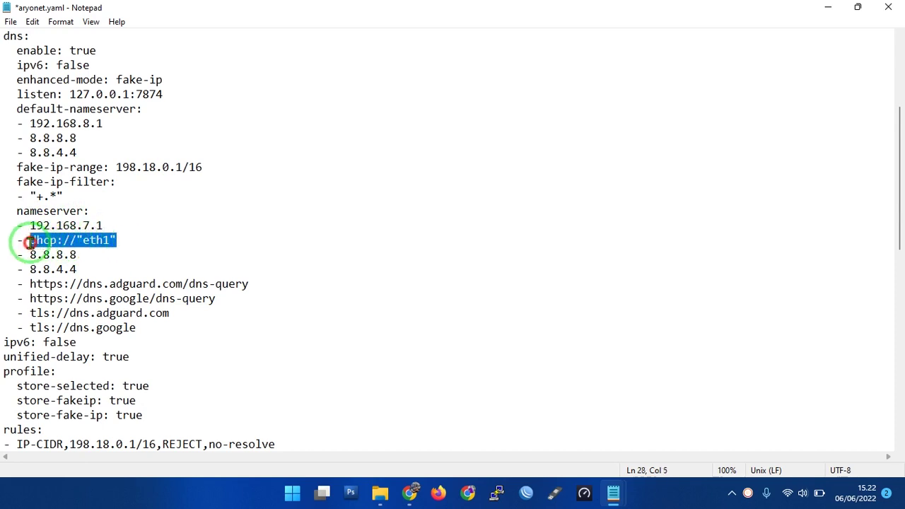
click(111, 242)
drag(103, 241, 85, 243)
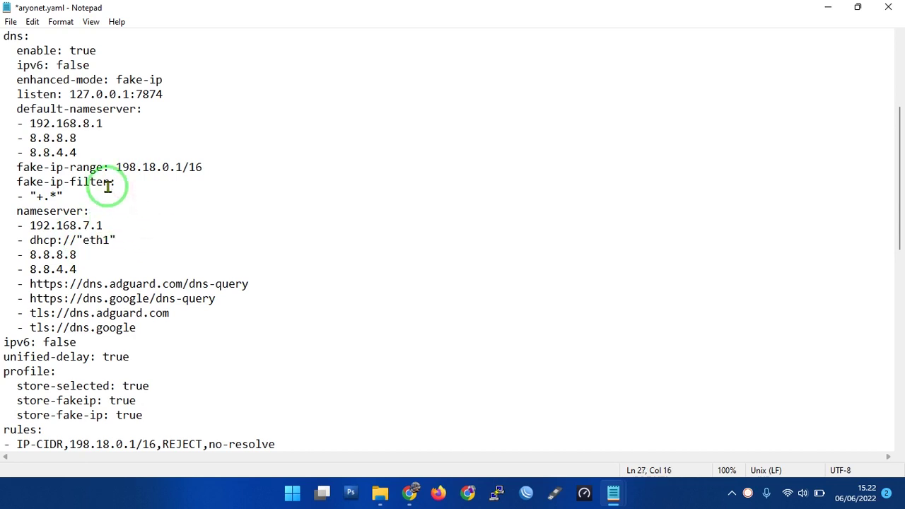
drag(104, 123, 31, 123)
key(ctrl+c)
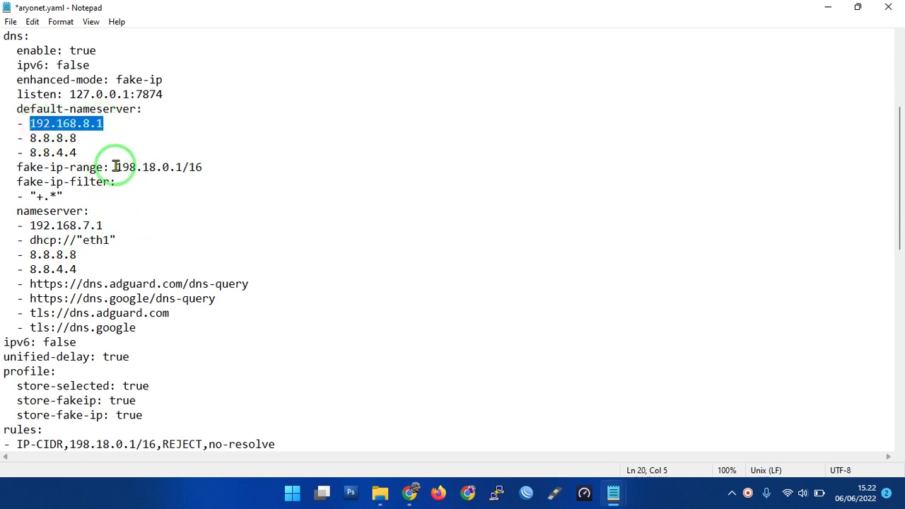
click(106, 225)
mouse_move(106, 225)
mouse_down()
mouse_move(29, 225)
mouse_move(116, 228)
mouse_up()
key(ctrl+v)
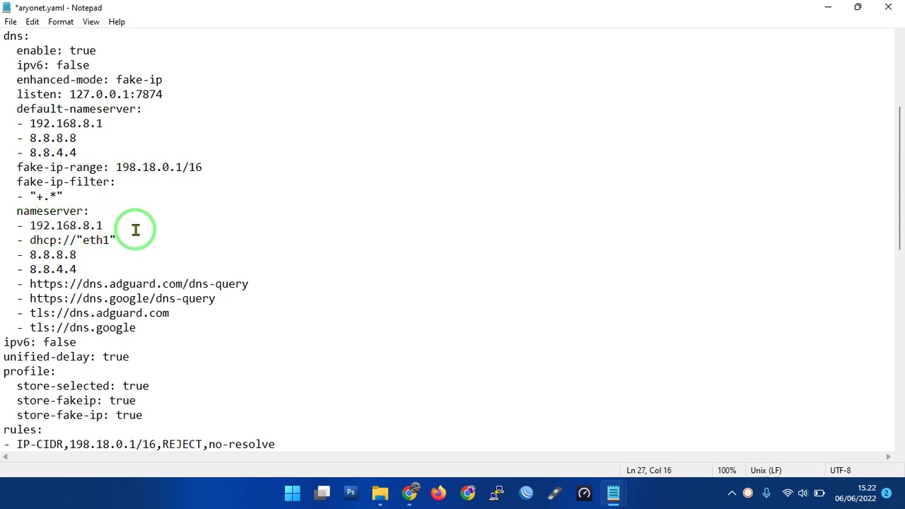
drag(113, 226, 29, 225)
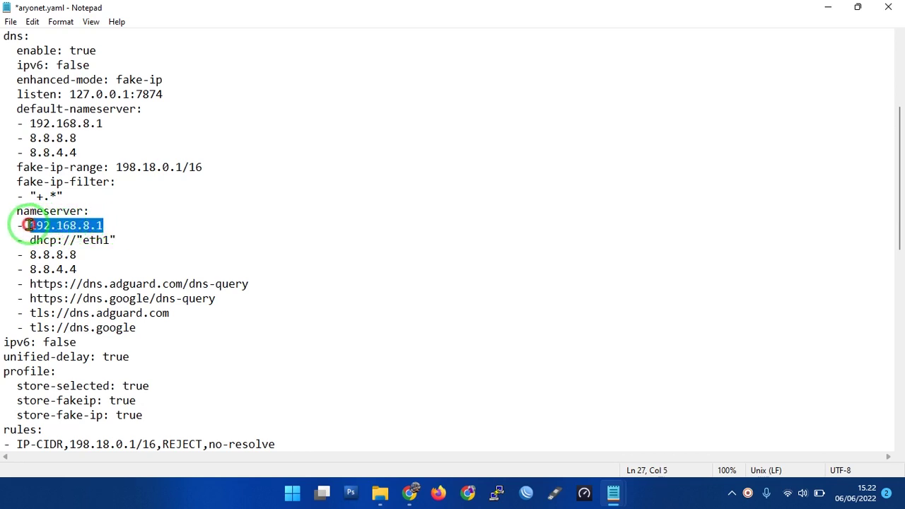
click(91, 225)
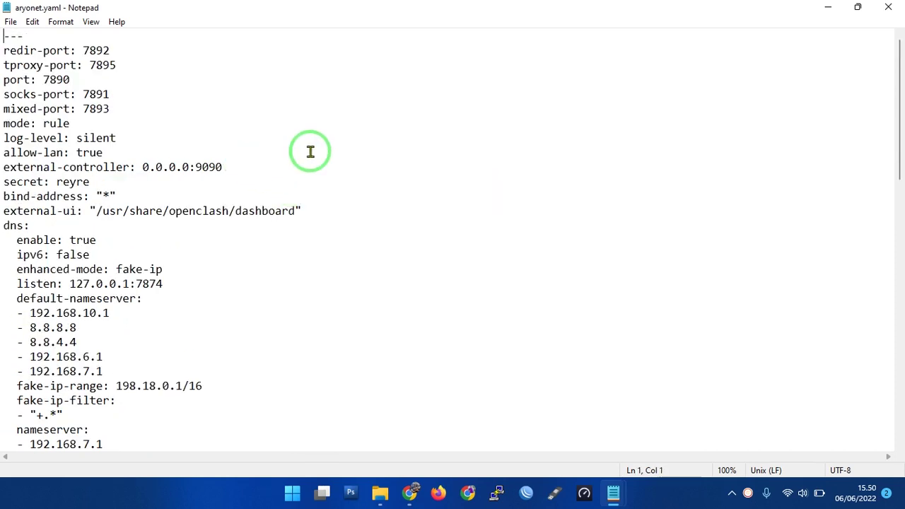
- Review the first address and the dhcp://"eth1" entry under nameserver in aryonet.yaml, and close the file
scroll(214, 276, down, 3)
scroll(214, 276, down, 1)
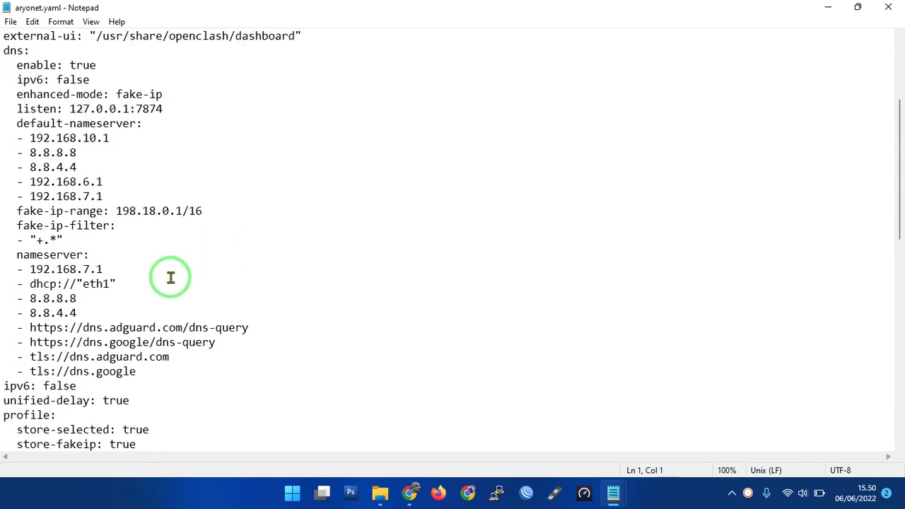
drag(111, 268, 25, 269)
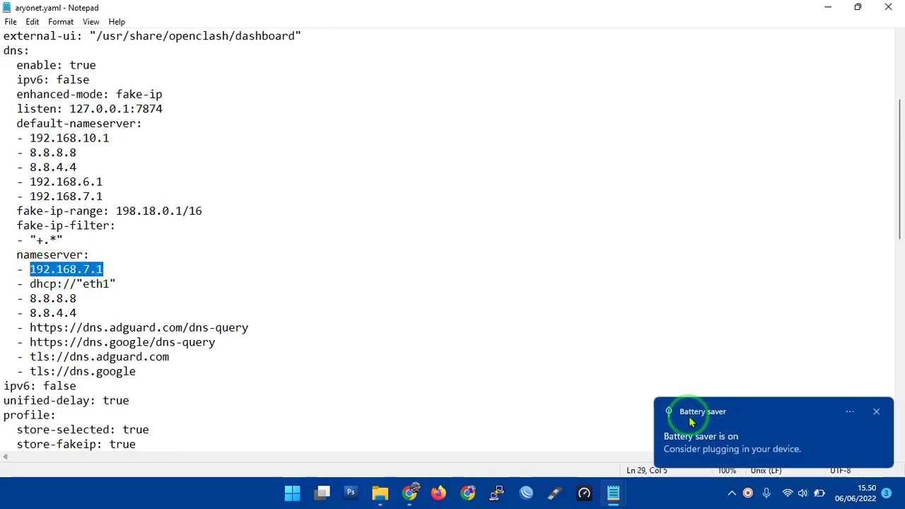
click(876, 411)
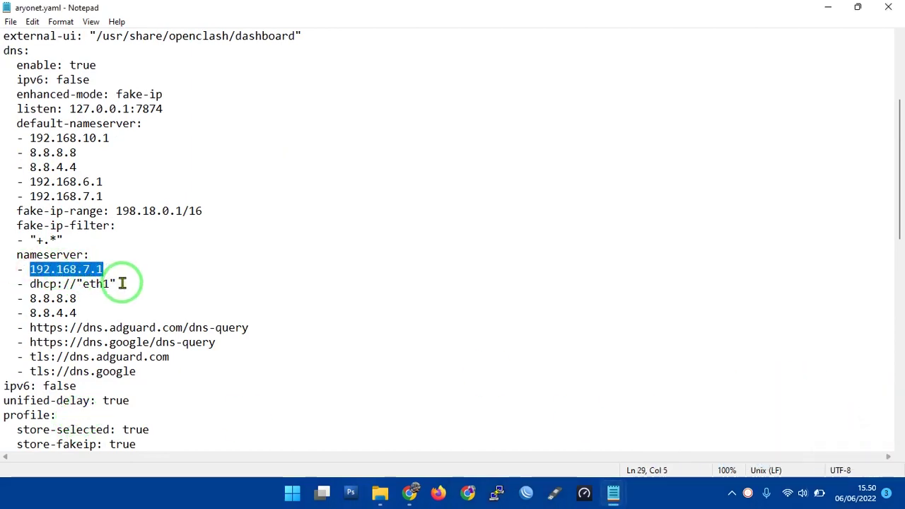
drag(96, 284, 31, 284)
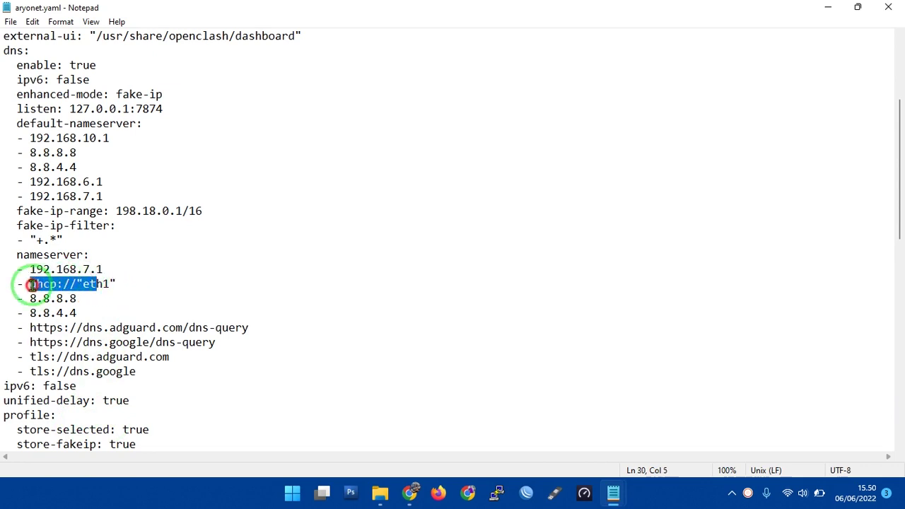
double_click(124, 284)
drag(125, 269, 37, 268)
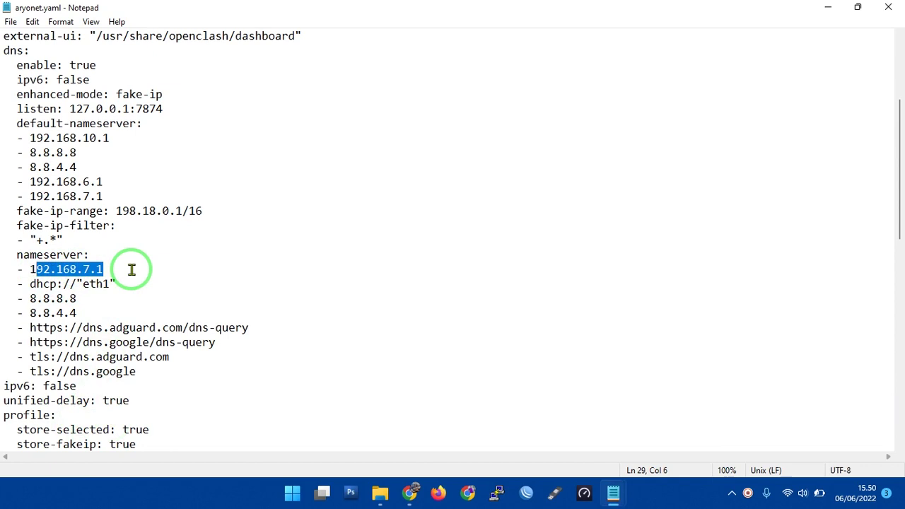
scroll(131, 269, down, 3)
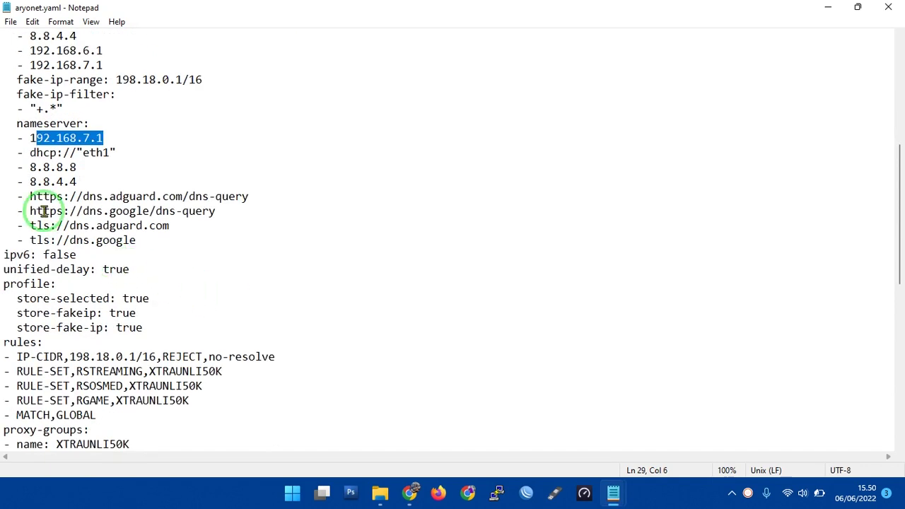
click(33, 22)
click(556, 121)
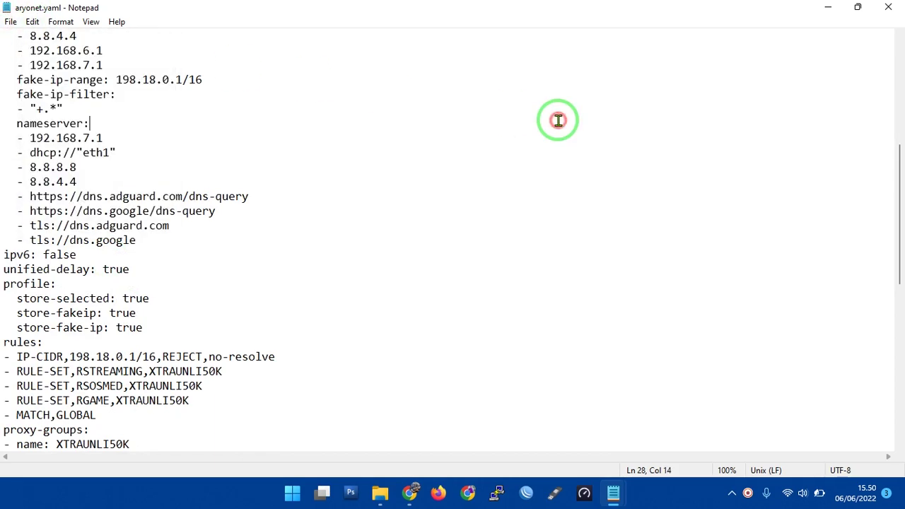
click(894, 6)
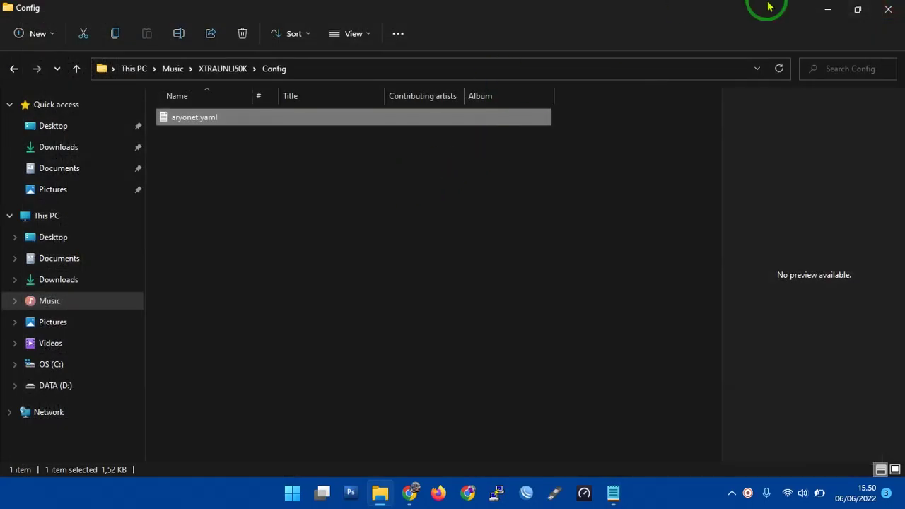
- Open the Rule Provider folder in XTRAUNLI50K and inspect gaming.yaml, sosmed.yaml and streaming.yaml
click(217, 73)
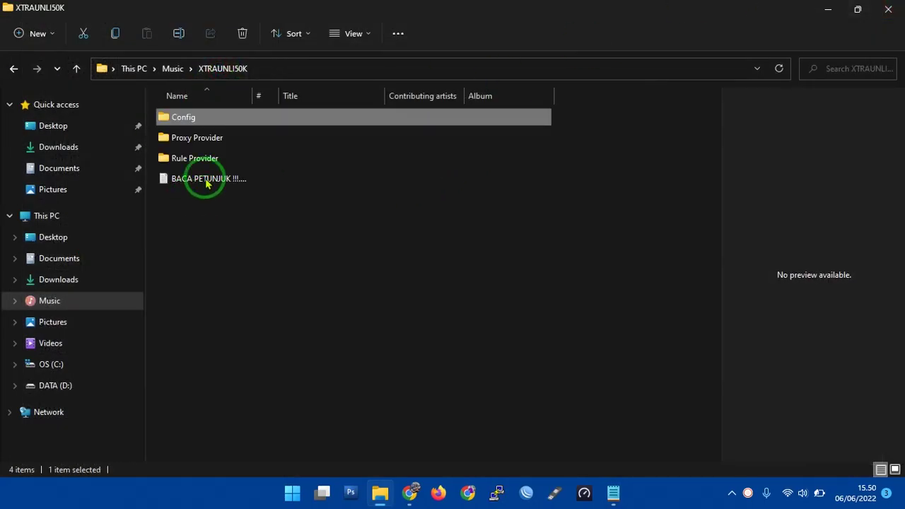
double_click(224, 166)
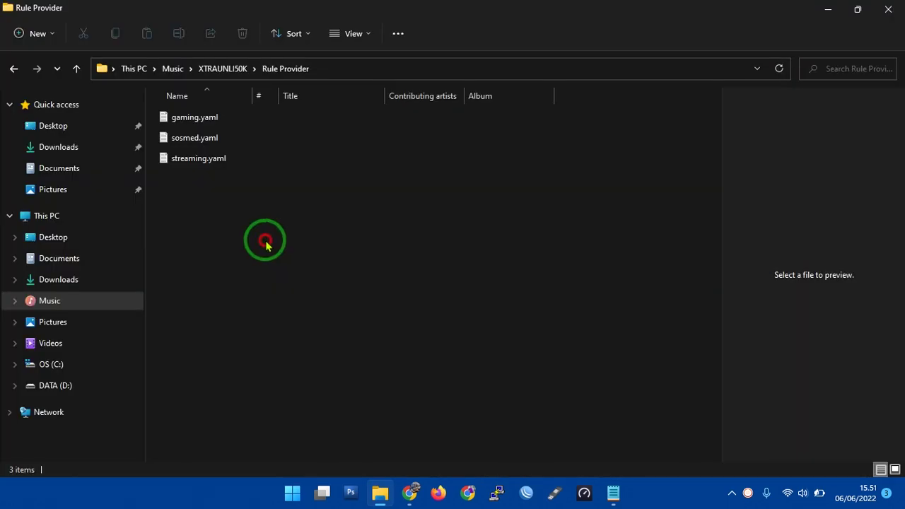
drag(265, 244, 208, 121)
drag(318, 277, 183, 121)
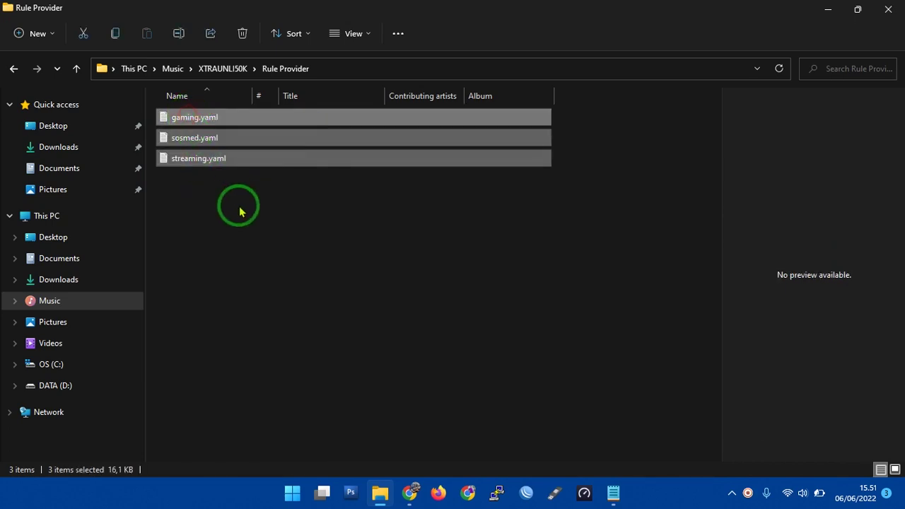
- Switch to the OpenClash overview in Chrome and disable OpenClash
click(827, 10)
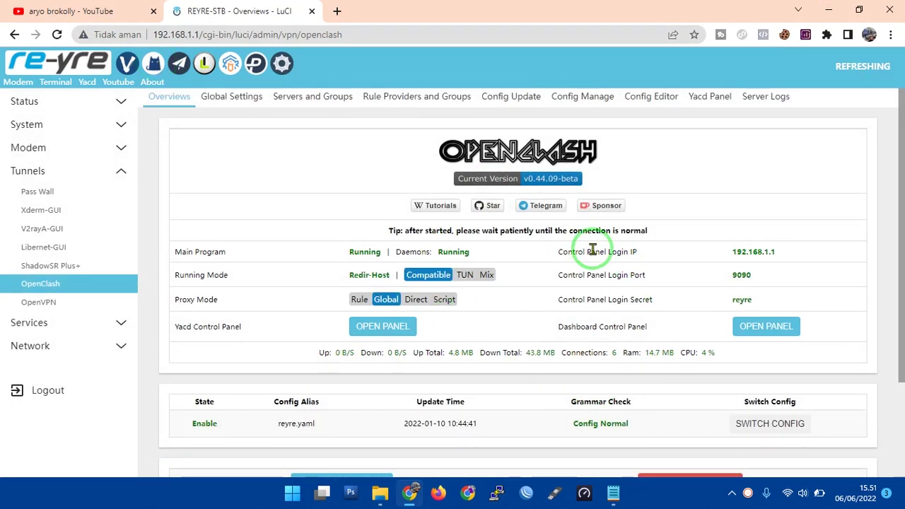
scroll(531, 295, down, 1)
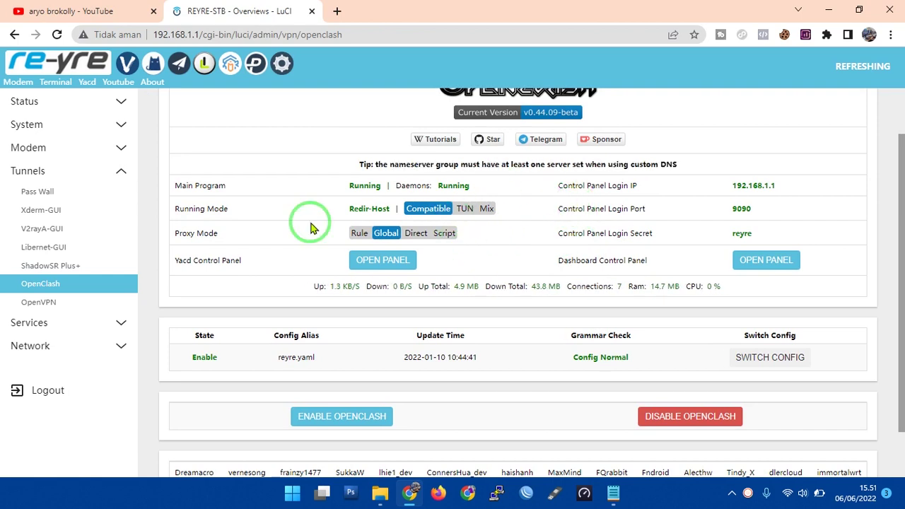
click(655, 422)
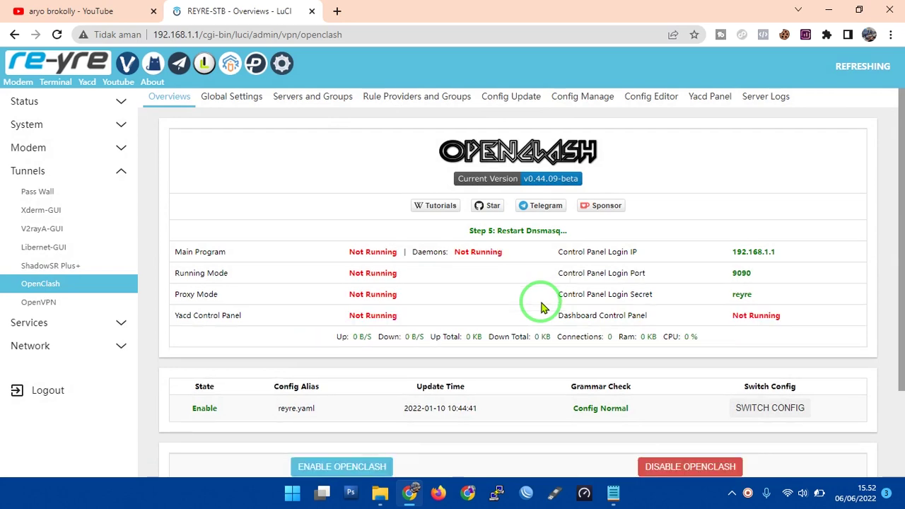
- In the OpenClash global settings, select redir-host as the operation mode
click(223, 101)
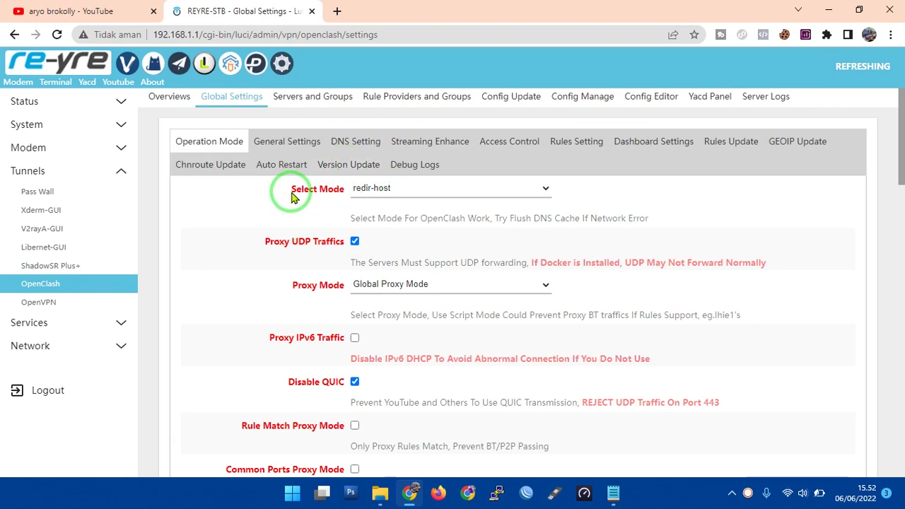
drag(299, 189, 366, 188)
click(371, 188)
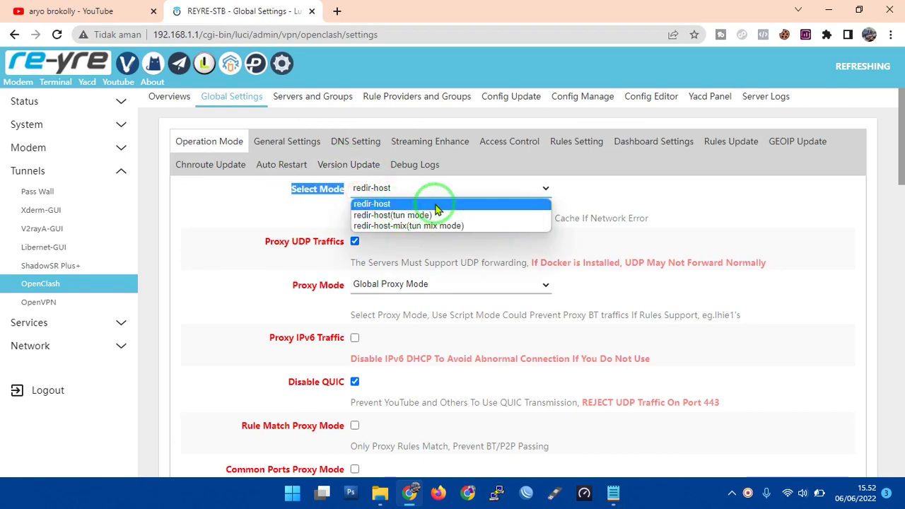
click(396, 205)
- Set the proxy mode to Rule Proxy Mode and commit the settings
drag(291, 285, 409, 295)
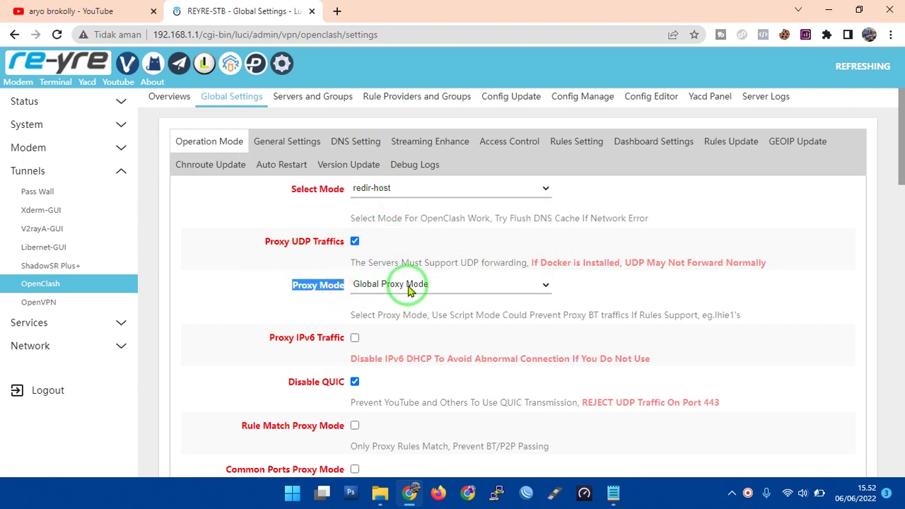
click(409, 290)
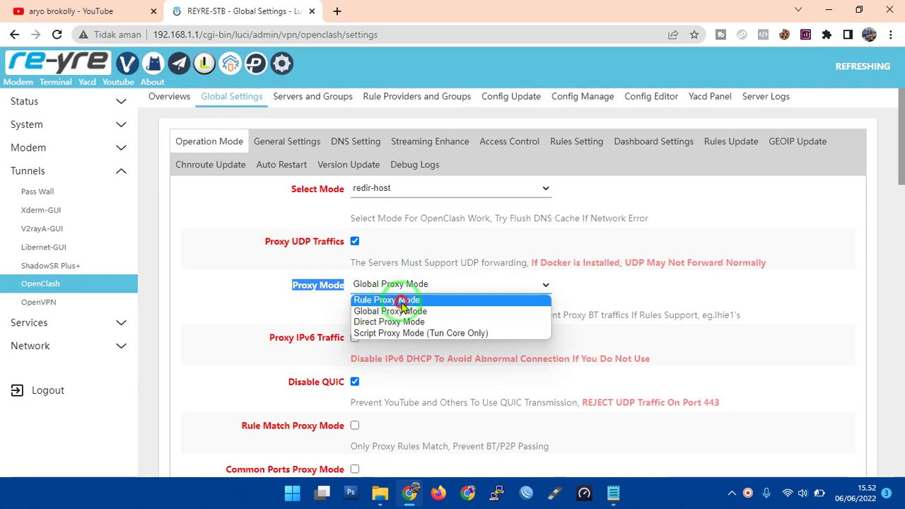
click(405, 301)
drag(897, 159, 895, 449)
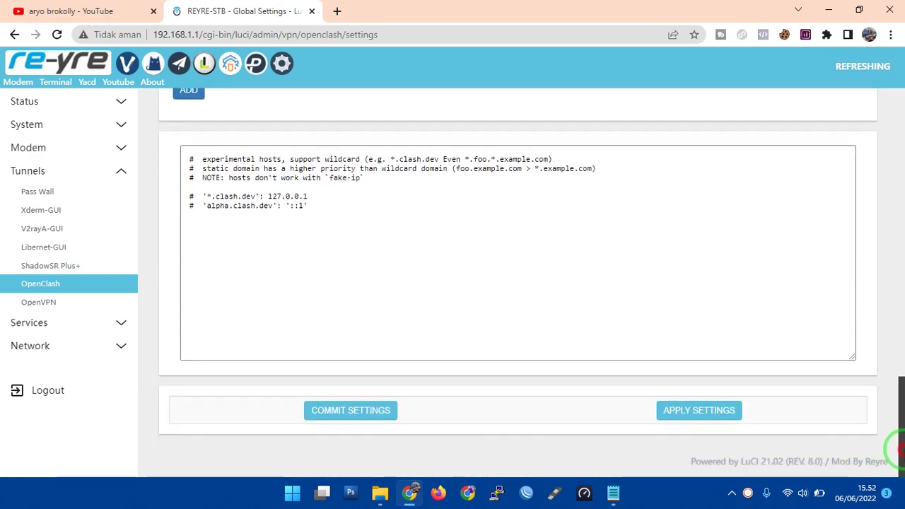
click(371, 412)
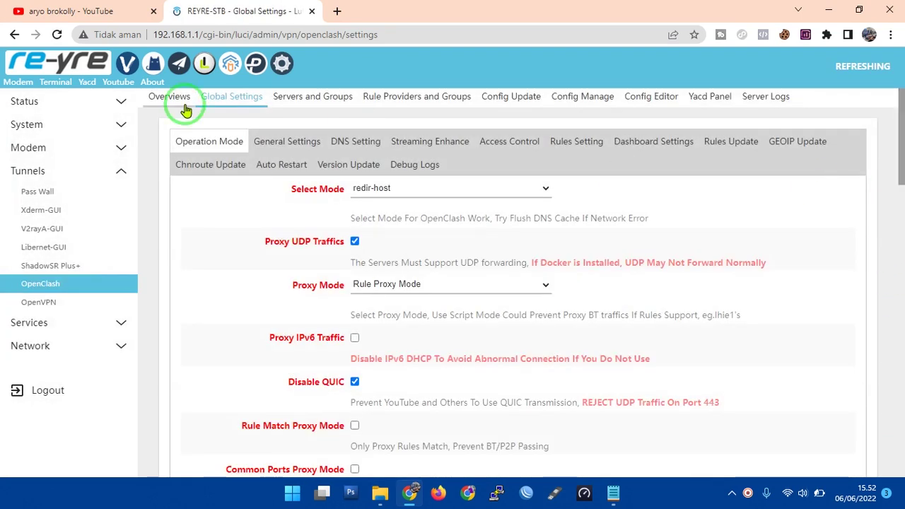
- Delete the existing proxy groups and proxy providers in OpenClash's Servers and Groups settings
click(313, 103)
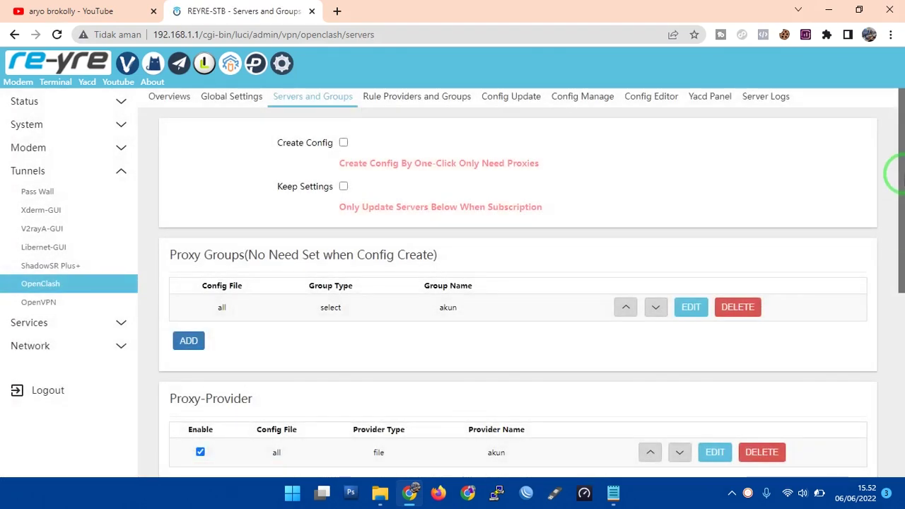
drag(898, 177, 747, 238)
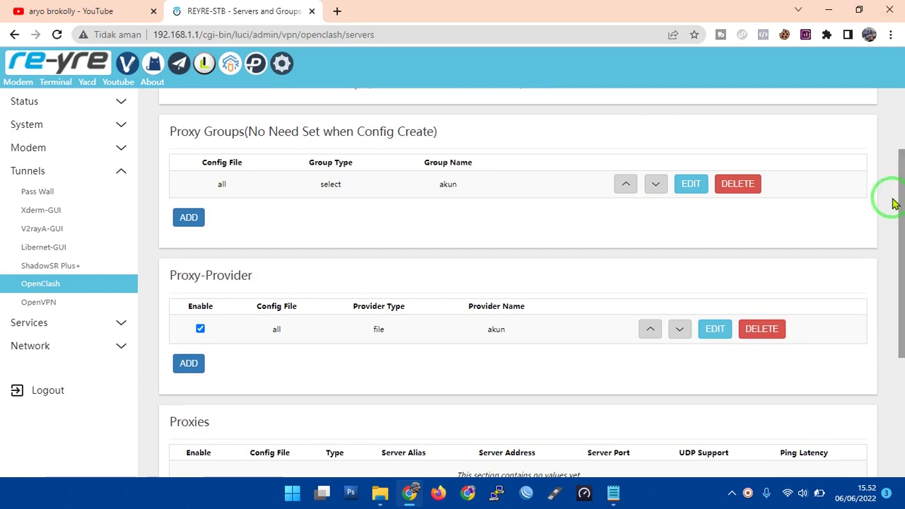
drag(895, 197, 895, 313)
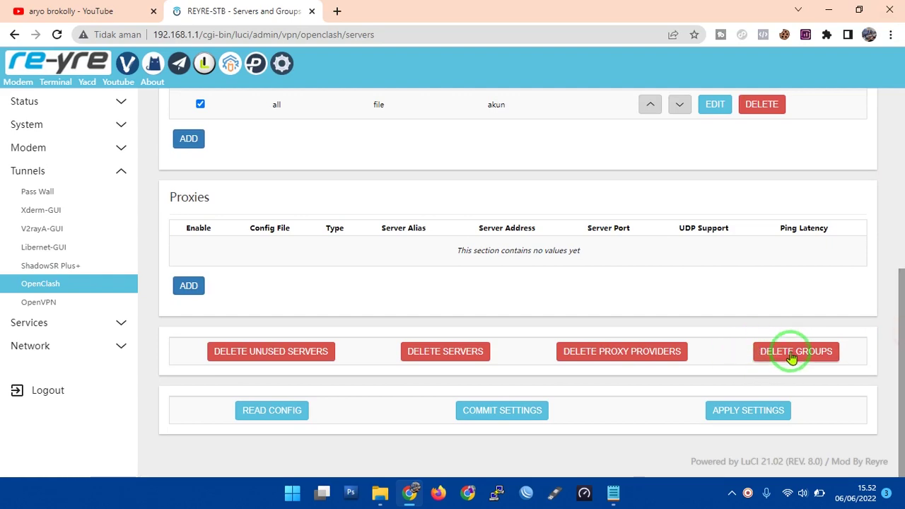
click(680, 356)
scroll(781, 303, down, 5)
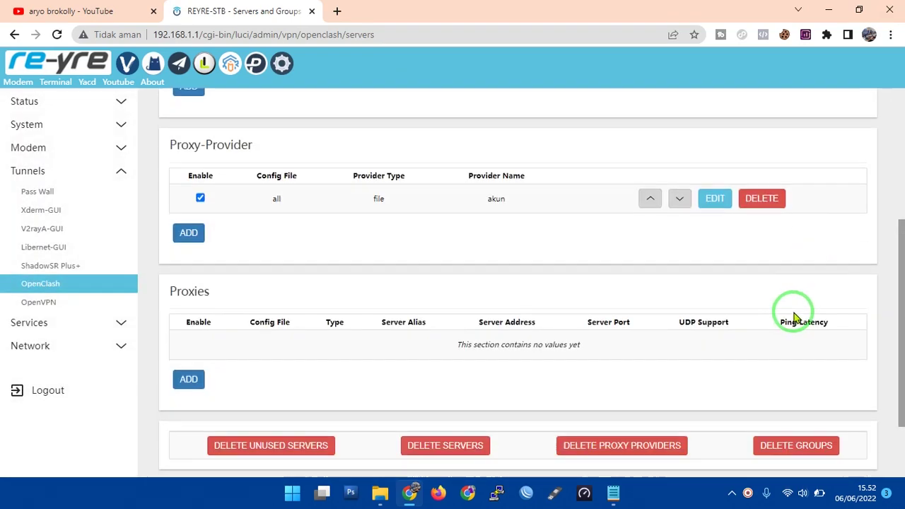
click(609, 360)
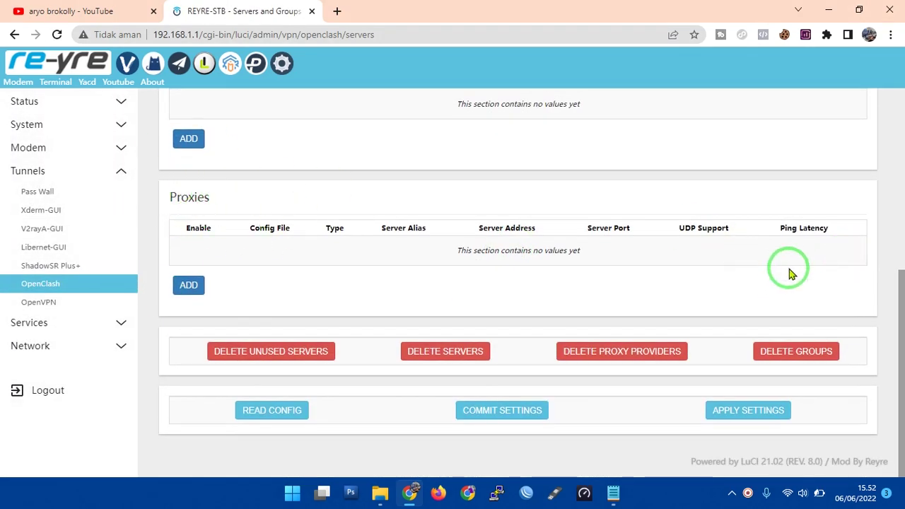
drag(897, 333, 898, 92)
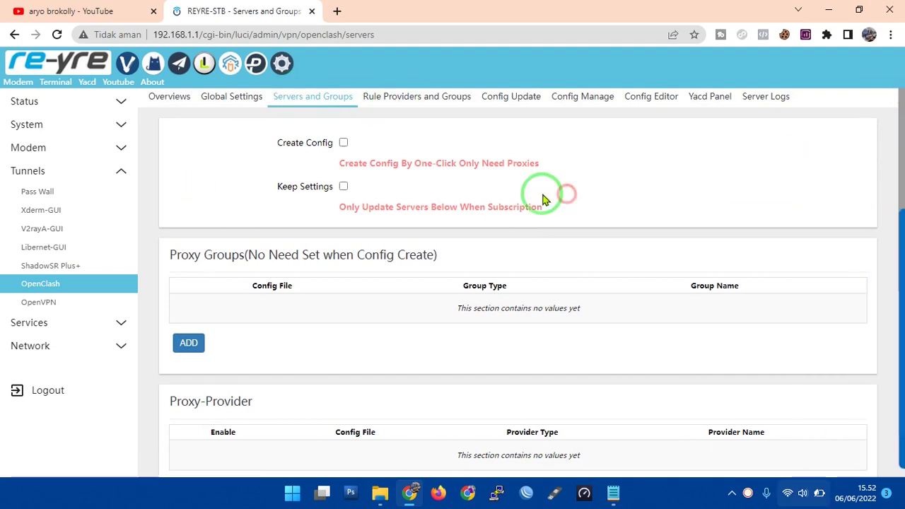
- Review the Rule Providers and Groups settings for existing game, other and custom rule provider entries
click(404, 97)
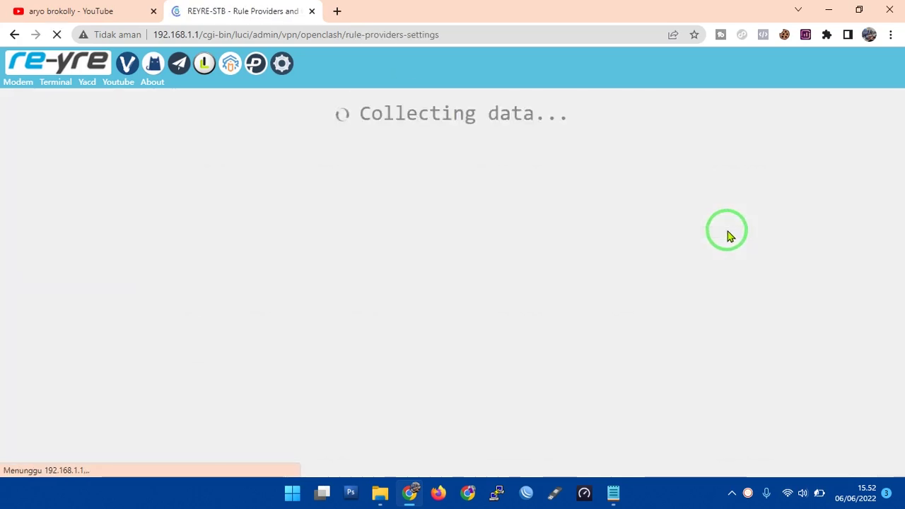
scroll(727, 233, down, 5)
scroll(513, 285, up, 1)
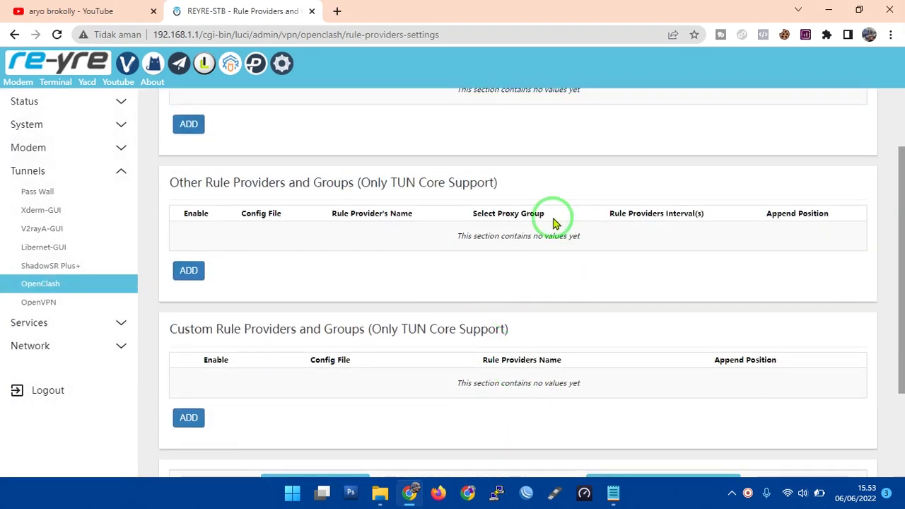
drag(893, 356, 901, 373)
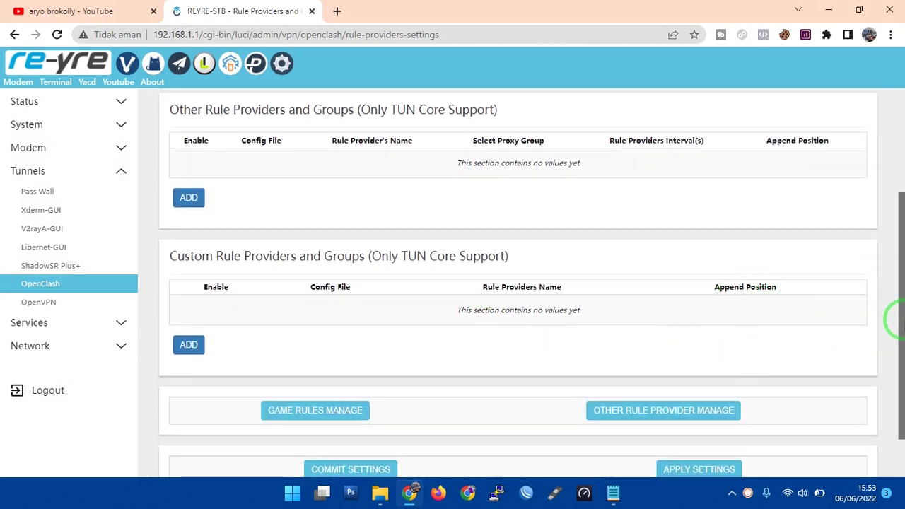
drag(893, 316, 900, 167)
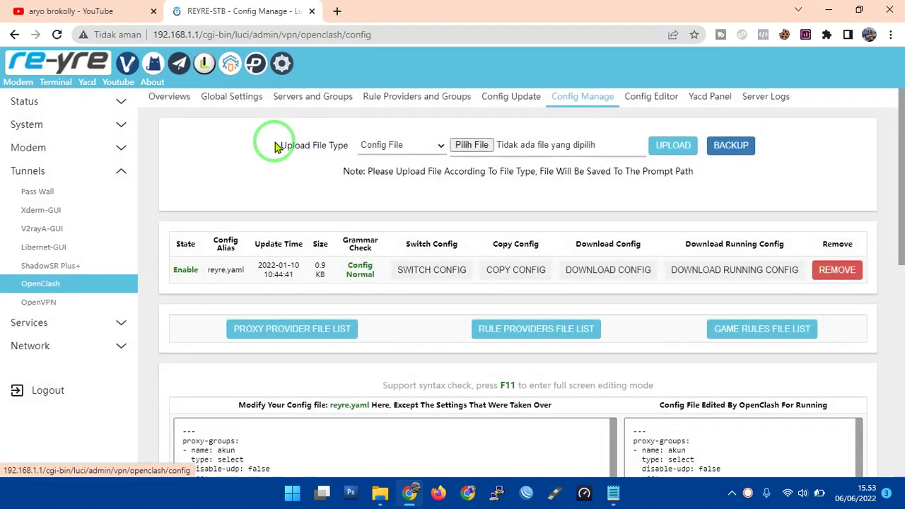
- Return to Servers and Groups, check the proxy group, proxy provider and proxy lists, and commit the settings
click(303, 92)
scroll(752, 343, down, 3)
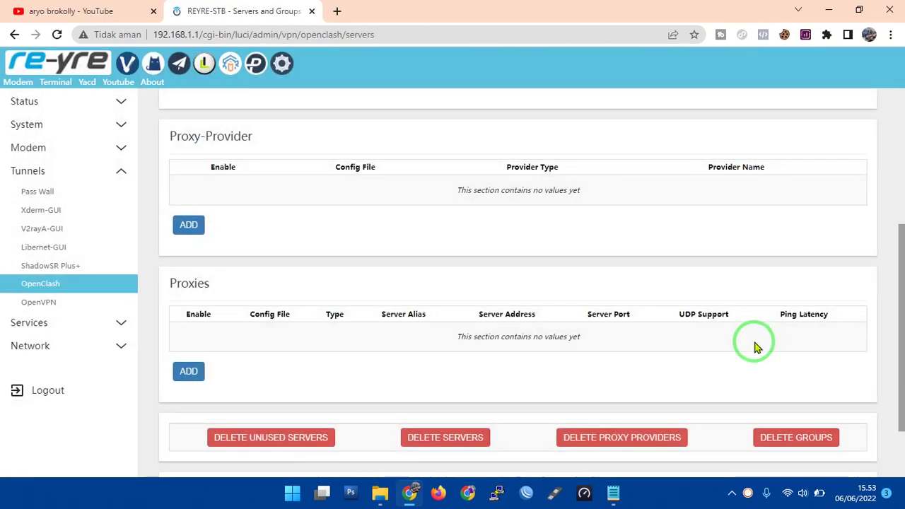
scroll(754, 347, up, 4)
scroll(671, 326, down, 6)
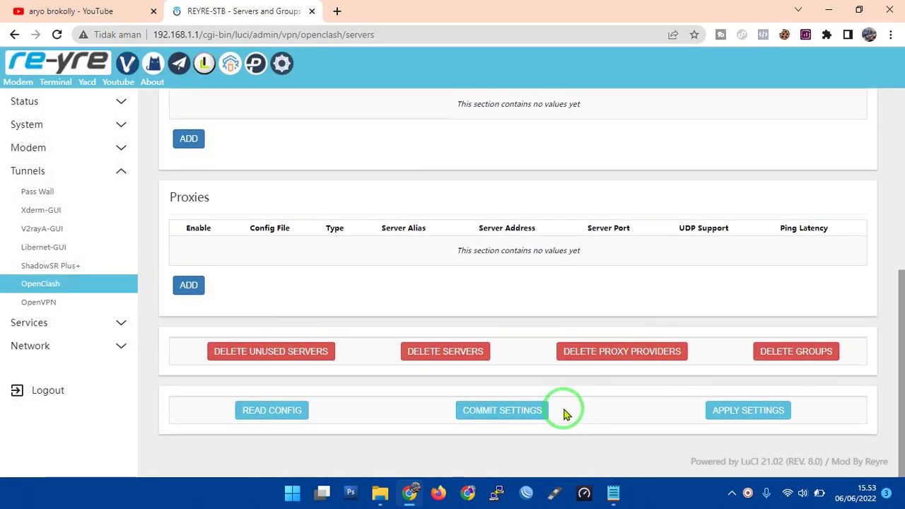
click(519, 418)
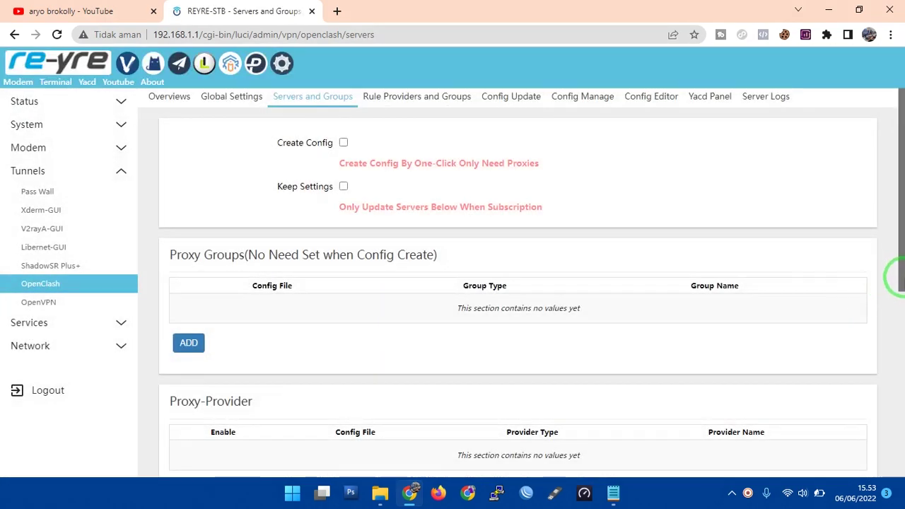
- In Config Manage, remove the reyre.yaml configuration and select Config File as the upload file type
click(577, 103)
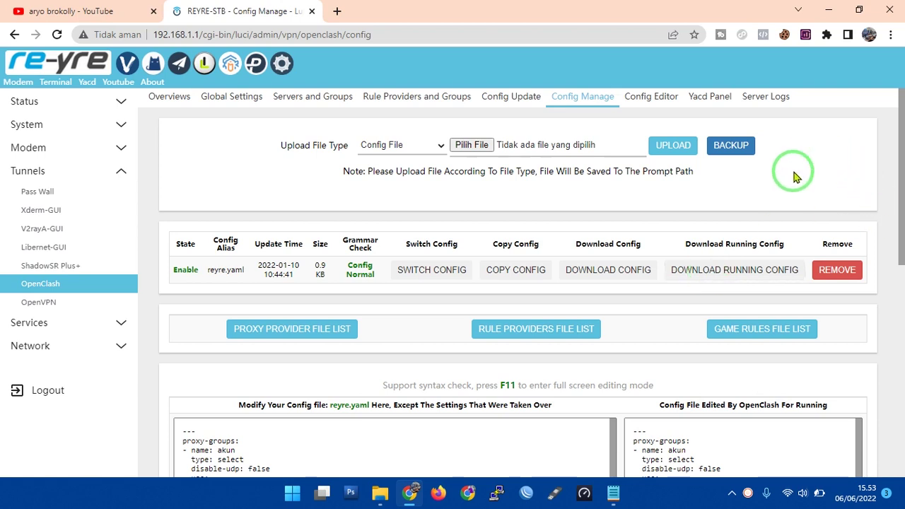
click(849, 276)
drag(273, 164, 353, 154)
click(394, 144)
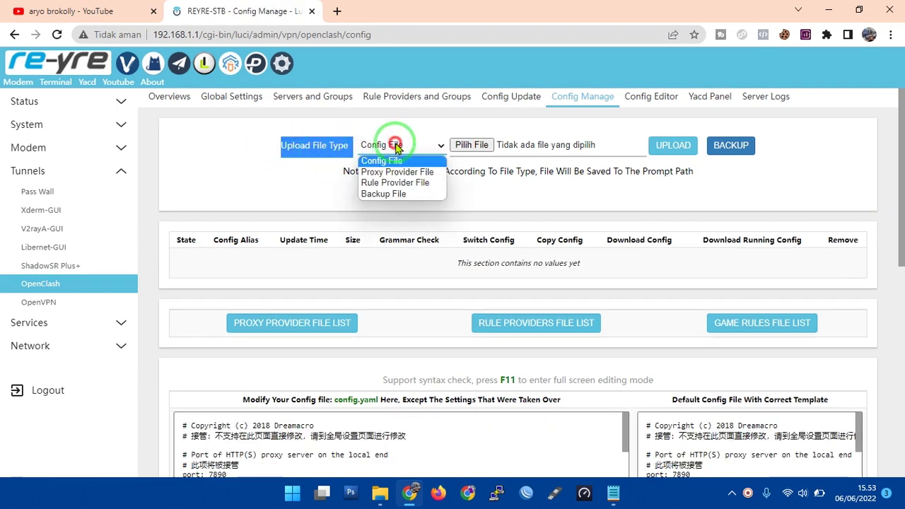
click(382, 158)
click(424, 152)
click(423, 158)
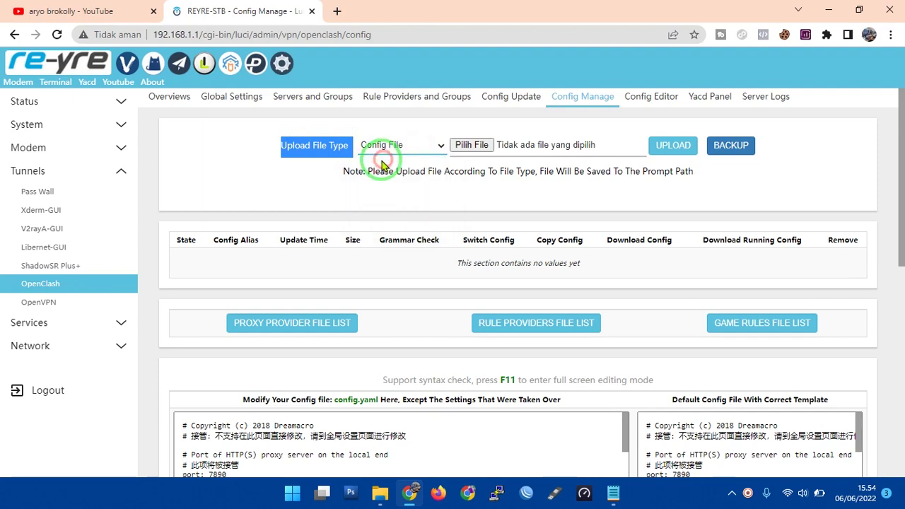
- Upload aryonet.yaml from the Config folder of XTRAUNLI50K in Music as the config file
click(472, 146)
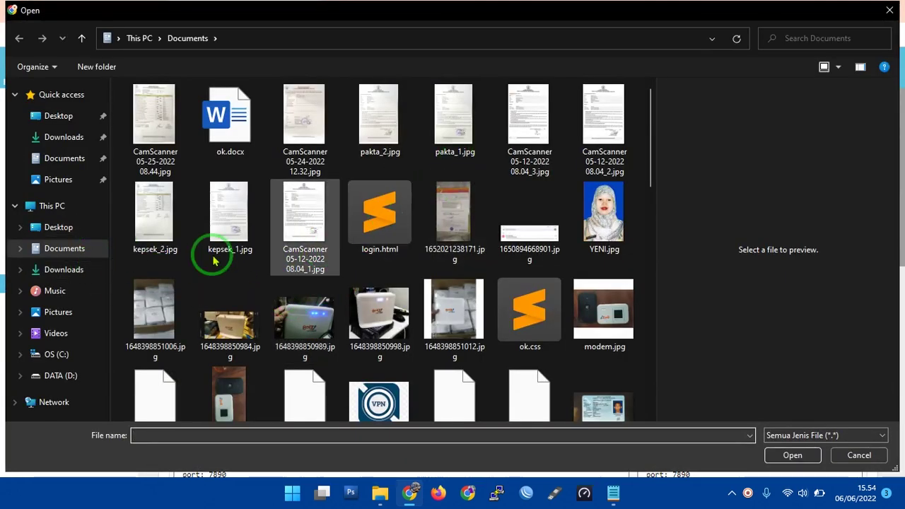
click(64, 263)
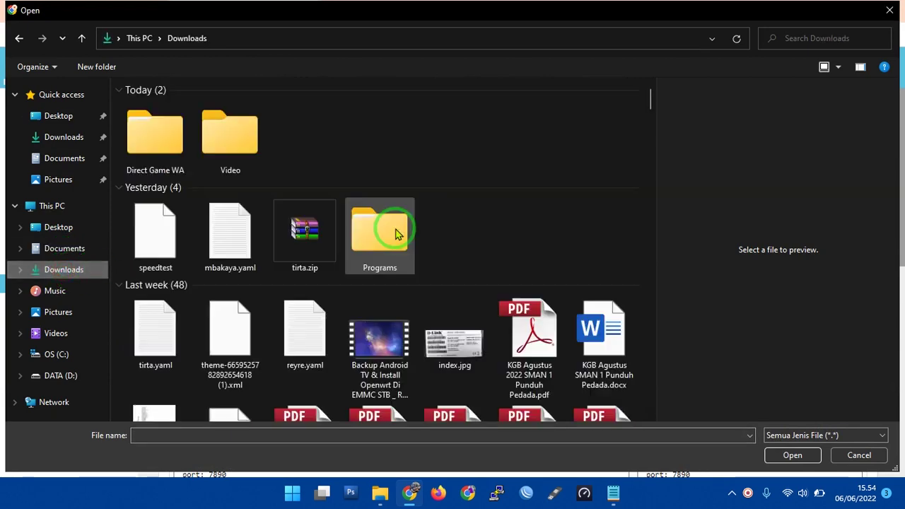
scroll(453, 262, down, 5)
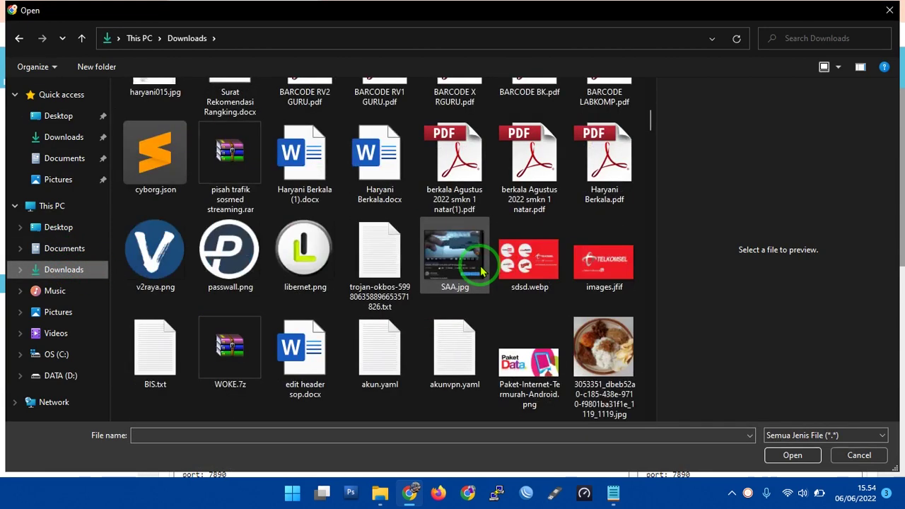
click(53, 292)
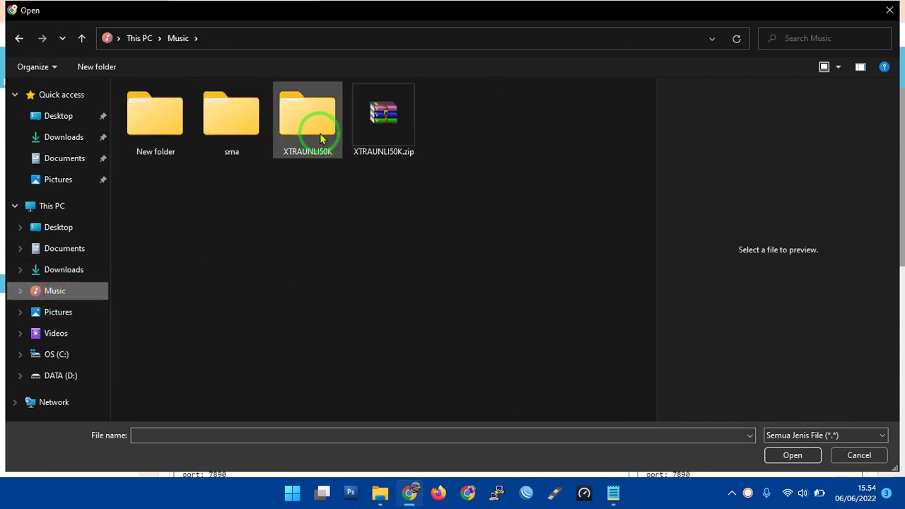
double_click(317, 150)
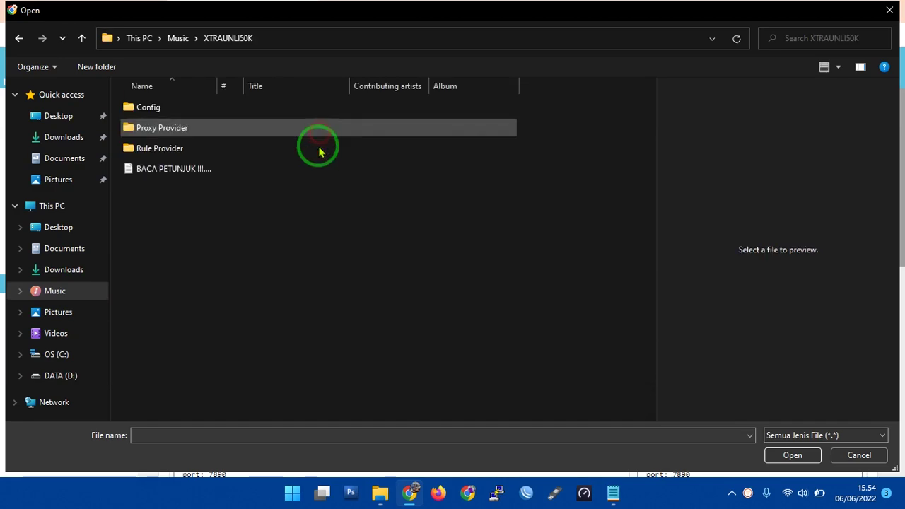
double_click(171, 110)
click(168, 108)
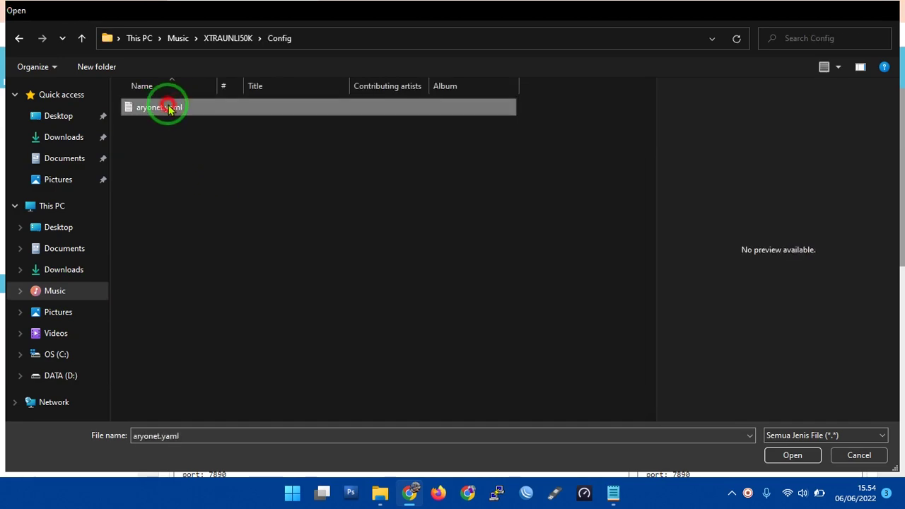
double_click(169, 107)
click(663, 150)
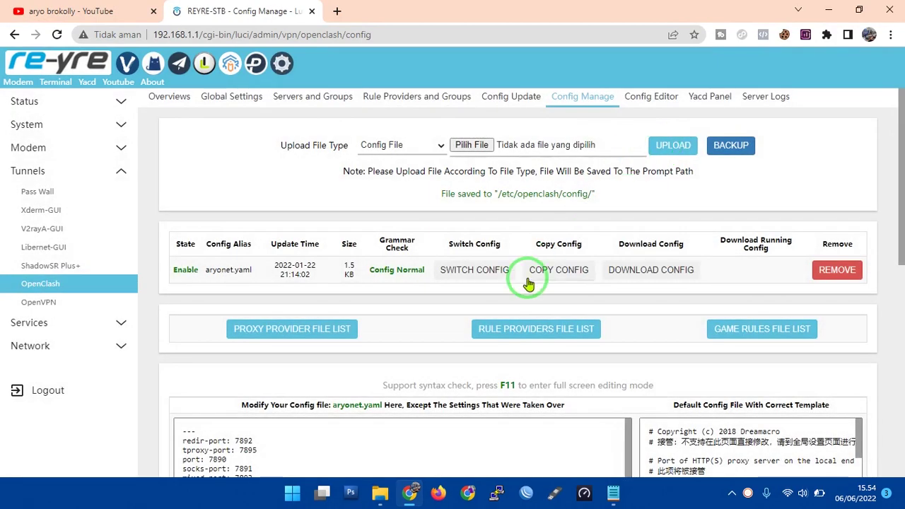
- Upload akun.yaml from the Proxy Provider folder of XTRAUNLI50K as a Proxy Provider File
scroll(541, 276, down, 3)
scroll(895, 205, down, 4)
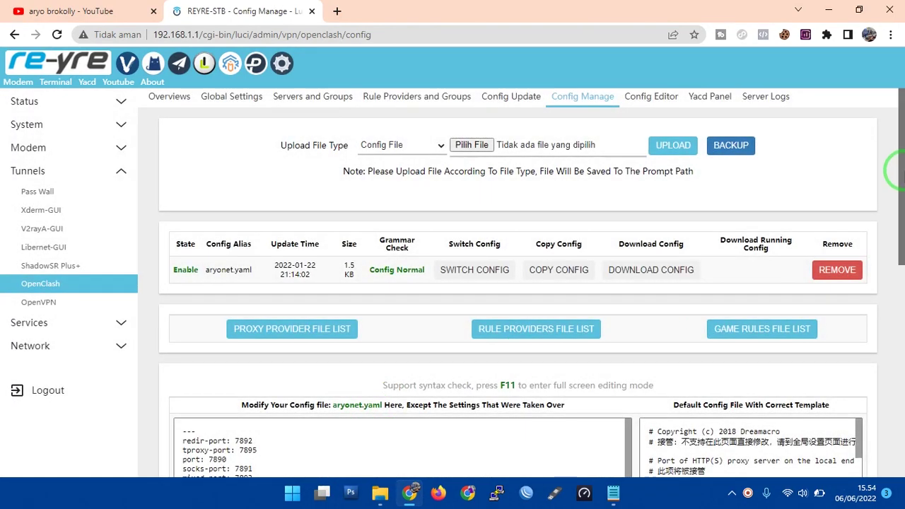
click(509, 99)
click(410, 148)
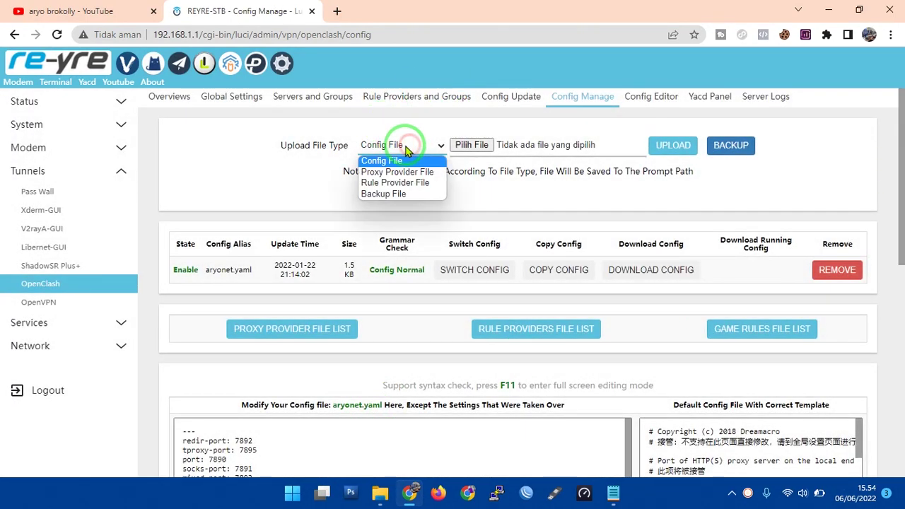
click(396, 174)
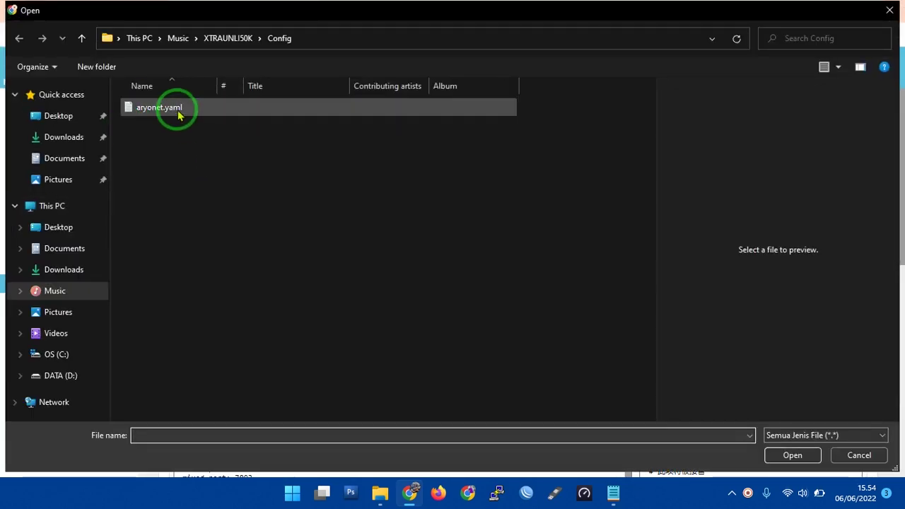
click(227, 40)
double_click(196, 130)
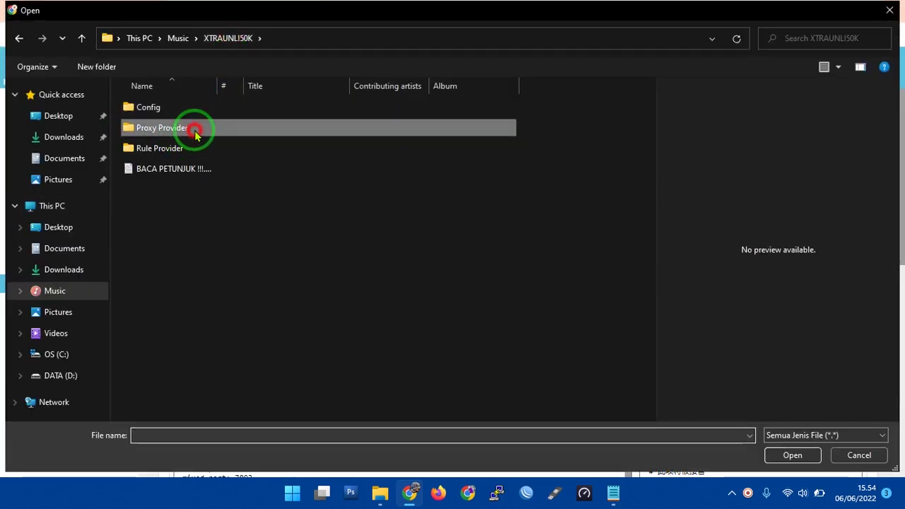
double_click(171, 112)
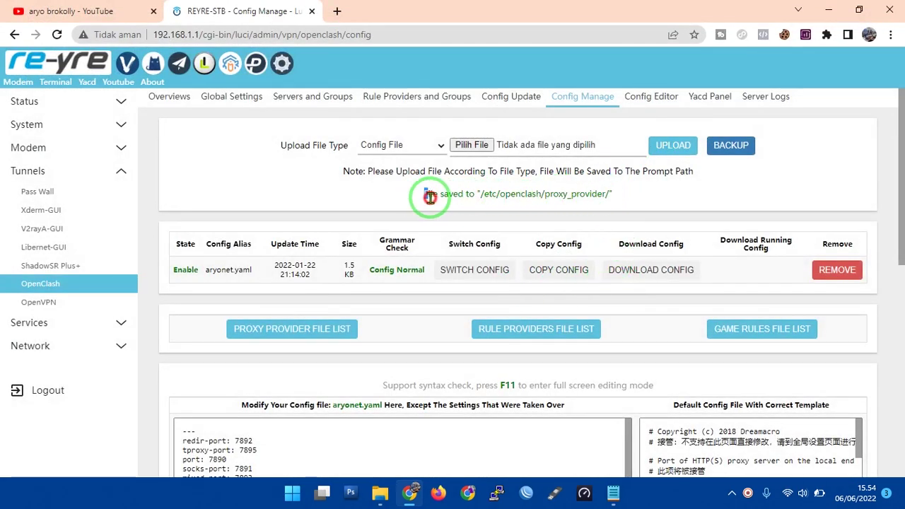
drag(430, 197, 629, 205)
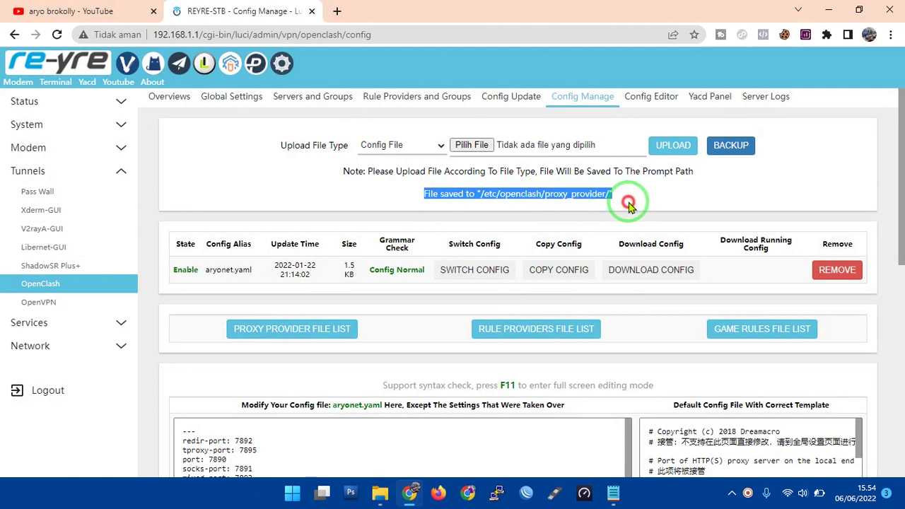
- Upload gaming.yaml from the Rule Provider folder of XTRAUNLI50K as a Rule Provider File
click(415, 146)
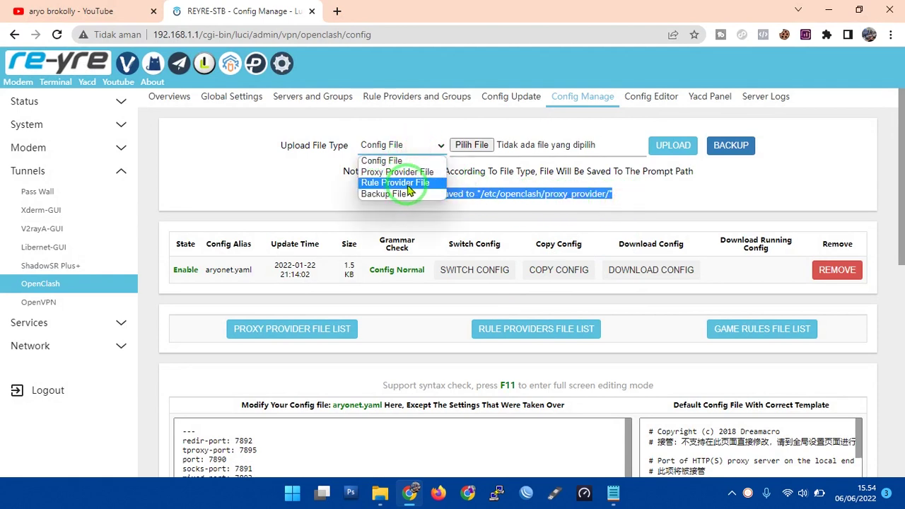
click(418, 185)
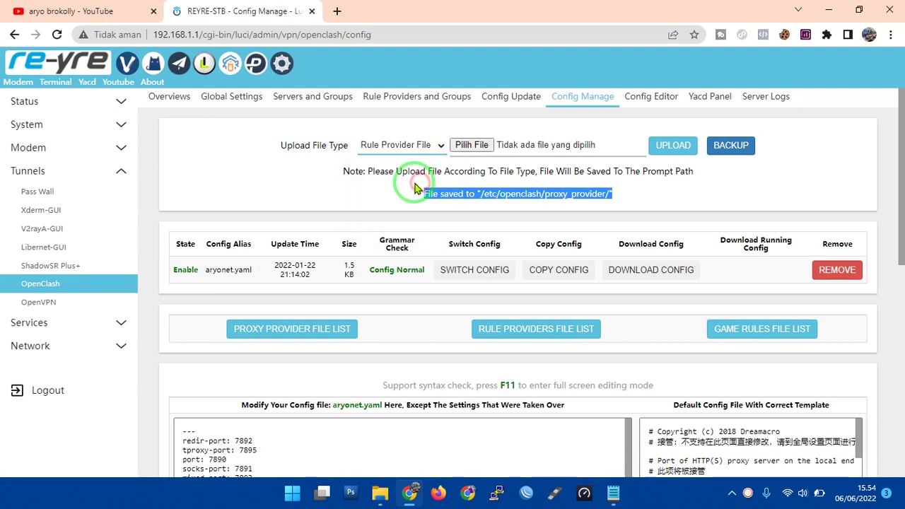
click(483, 145)
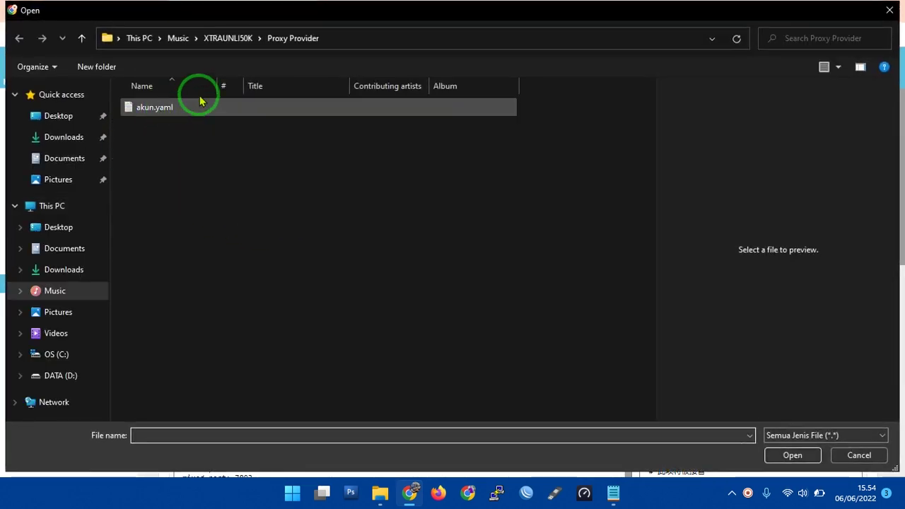
click(251, 39)
double_click(179, 145)
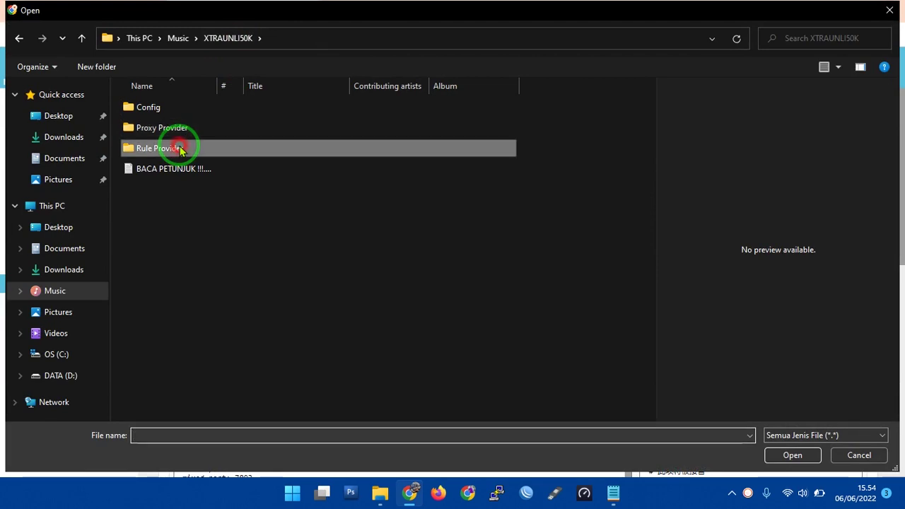
click(175, 110)
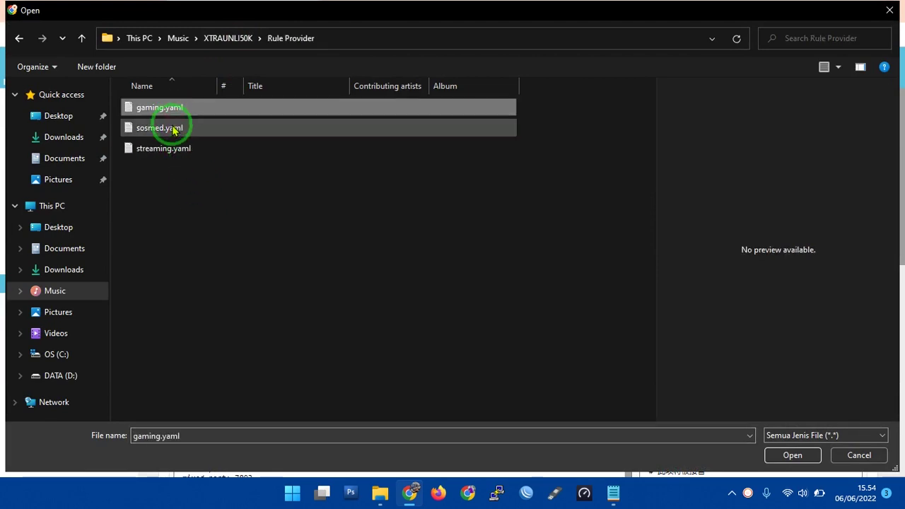
click(174, 130)
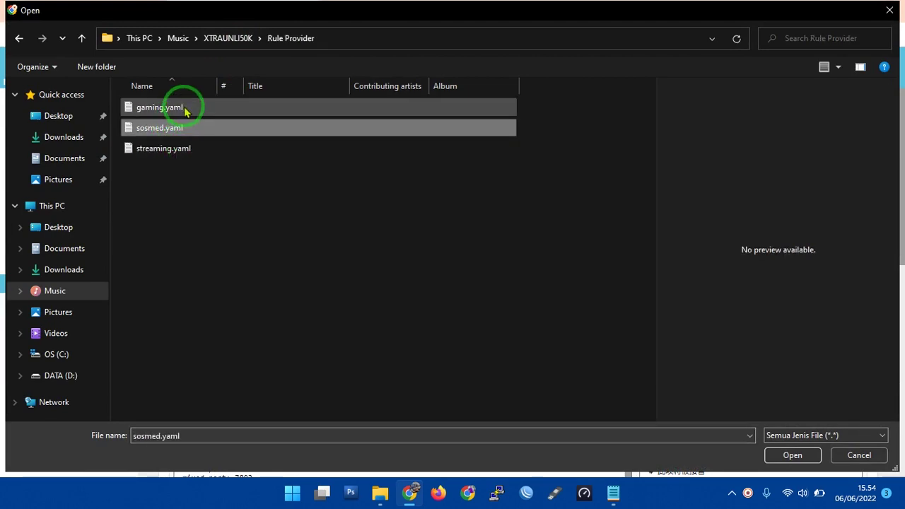
double_click(181, 110)
click(686, 147)
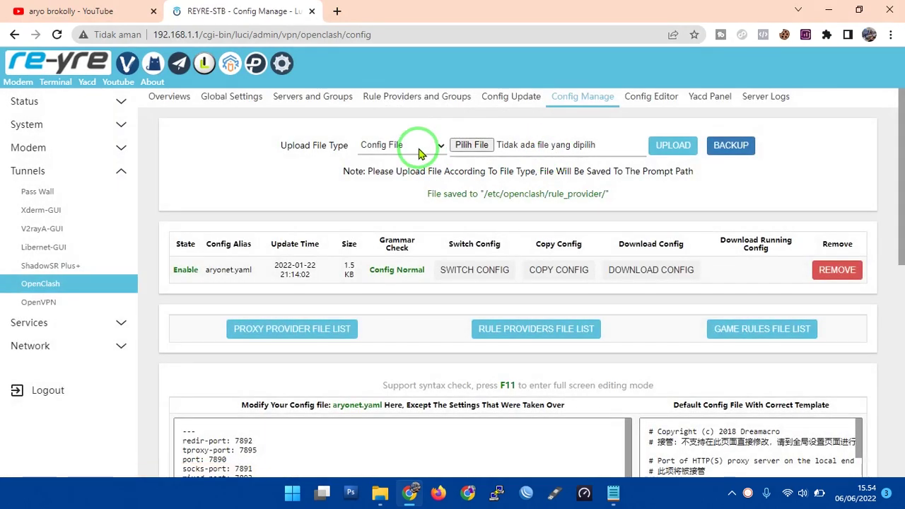
- Upload sosmed.yaml from the same Rule Provider folder as a Rule Provider File and check its save path
click(415, 147)
click(382, 184)
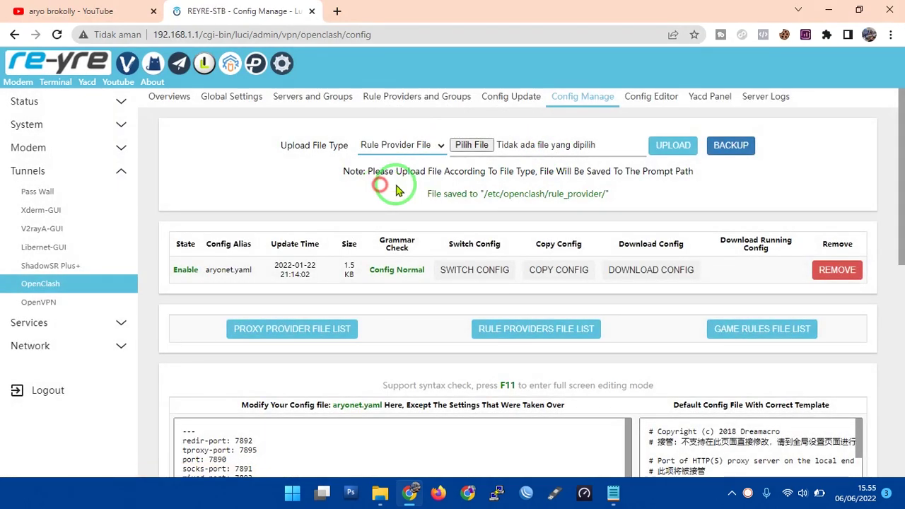
click(472, 147)
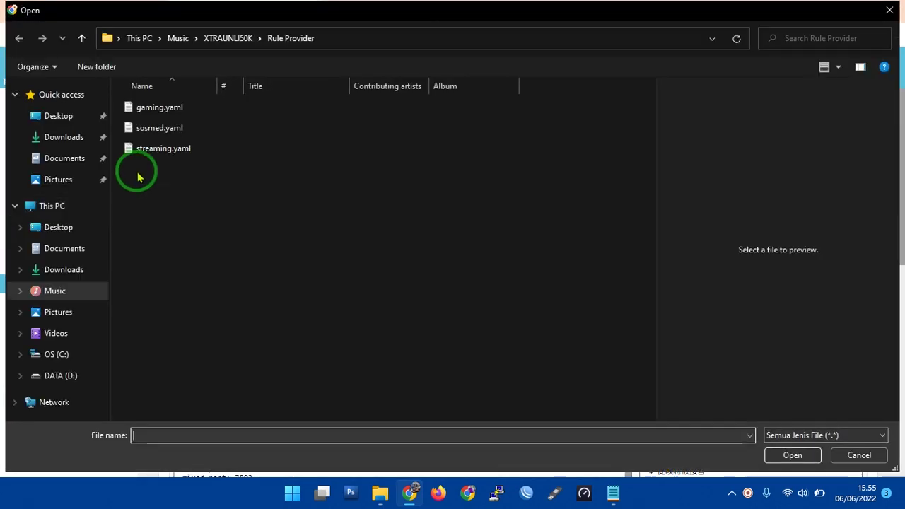
click(170, 136)
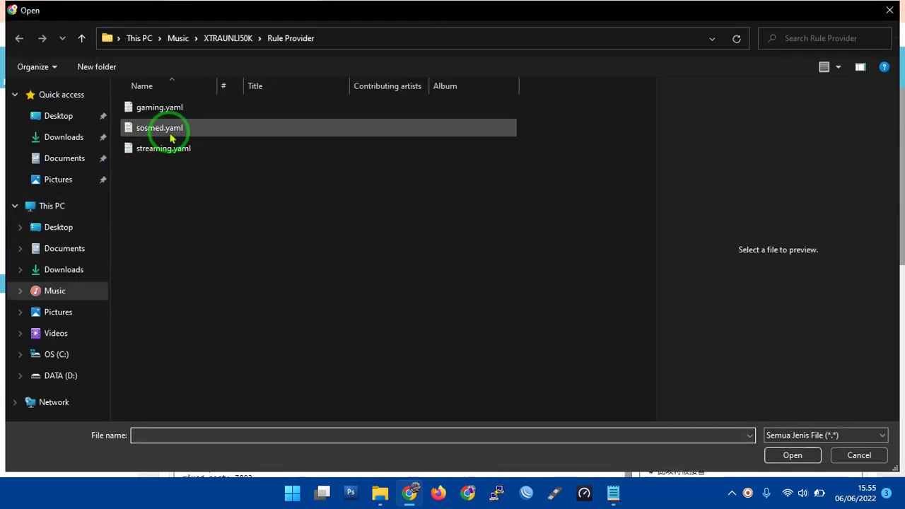
double_click(201, 129)
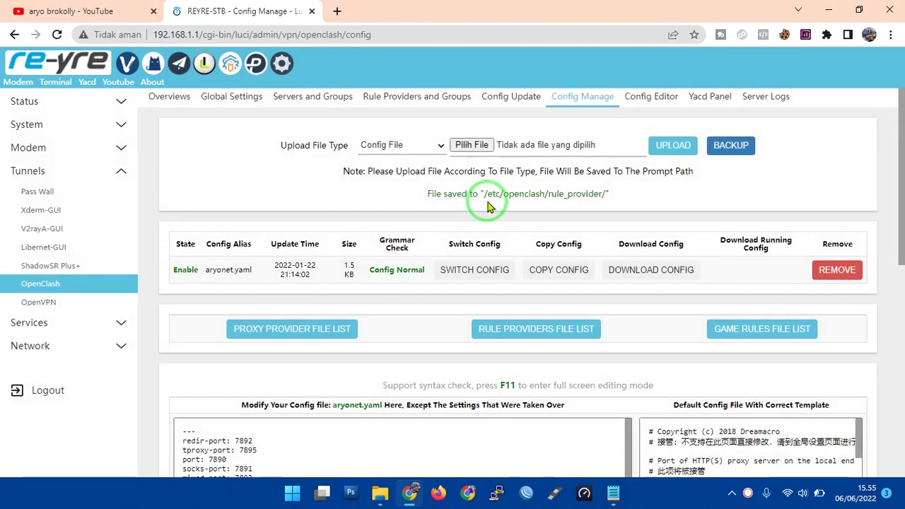
drag(427, 205, 630, 196)
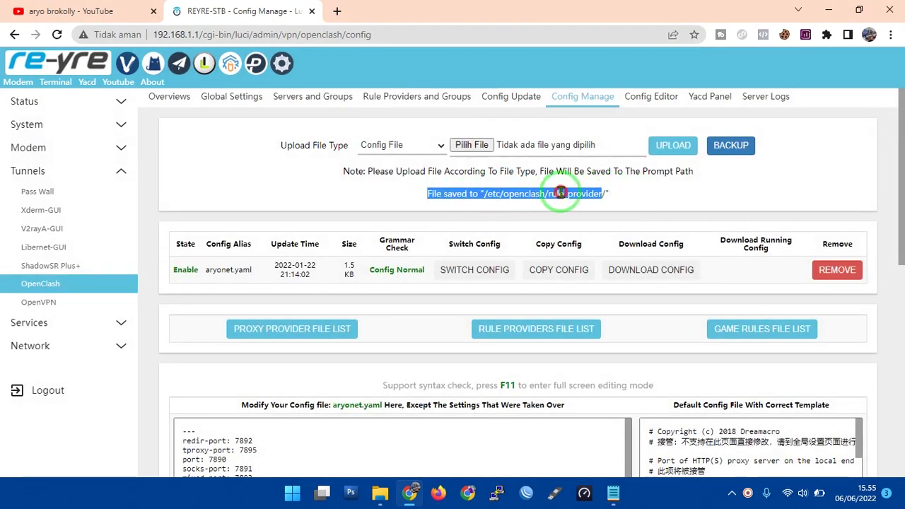
- Upload streaming.yaml from the Rule Provider folder as a Rule Provider File
click(428, 145)
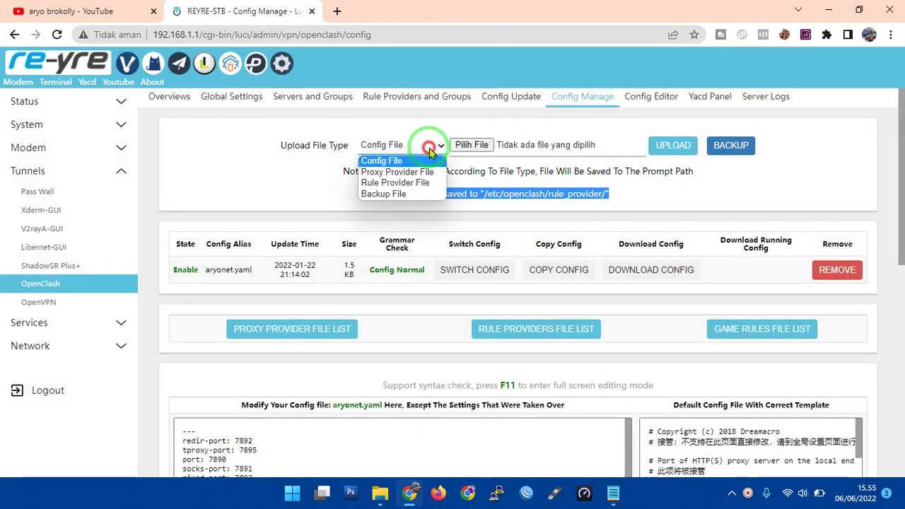
click(387, 181)
click(472, 145)
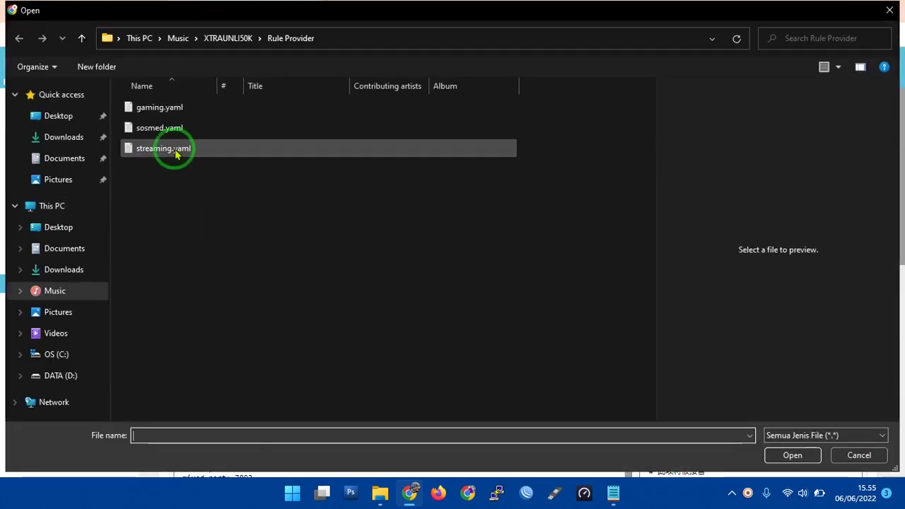
click(181, 151)
double_click(180, 151)
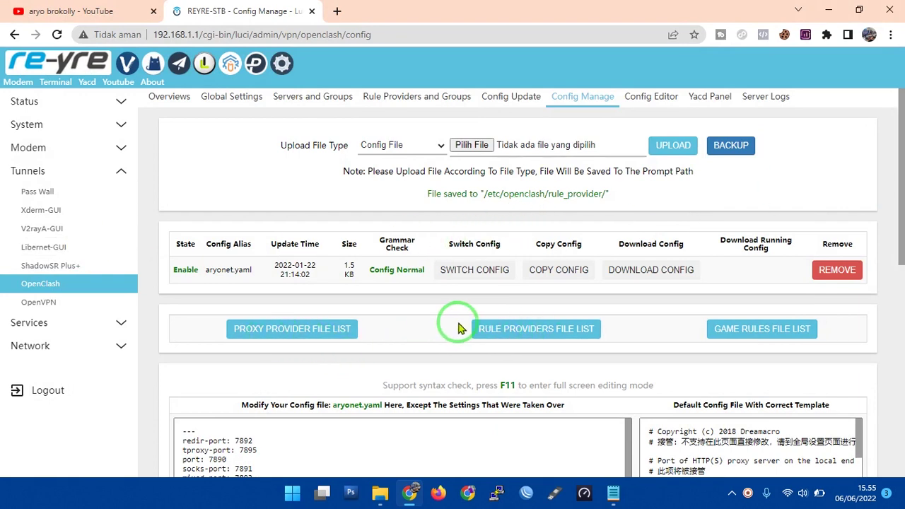
- Check the uploaded files in the Proxy Provider File List and the Rule Providers File List, refreshing the latter
click(339, 336)
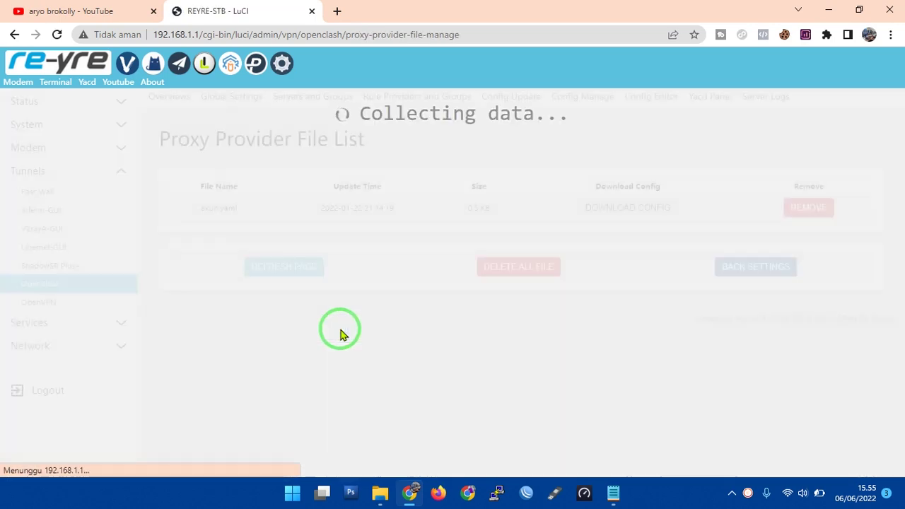
drag(194, 212, 314, 210)
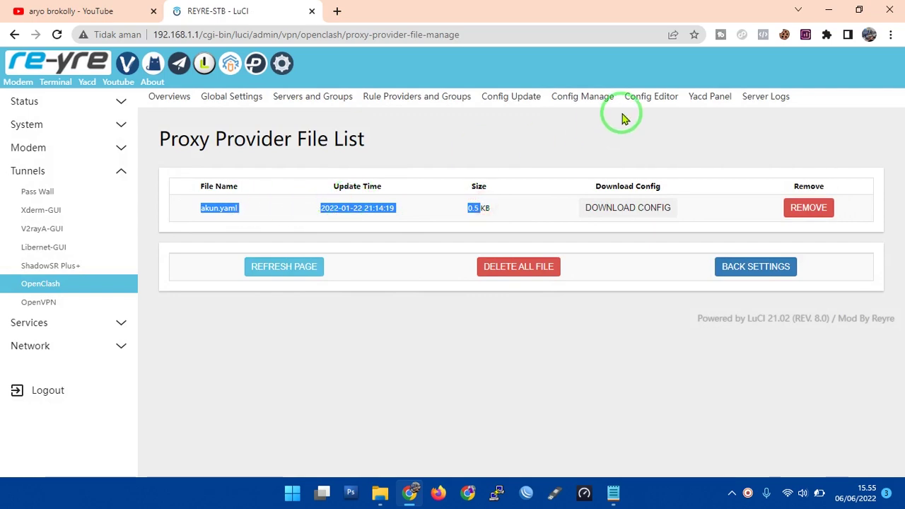
click(587, 104)
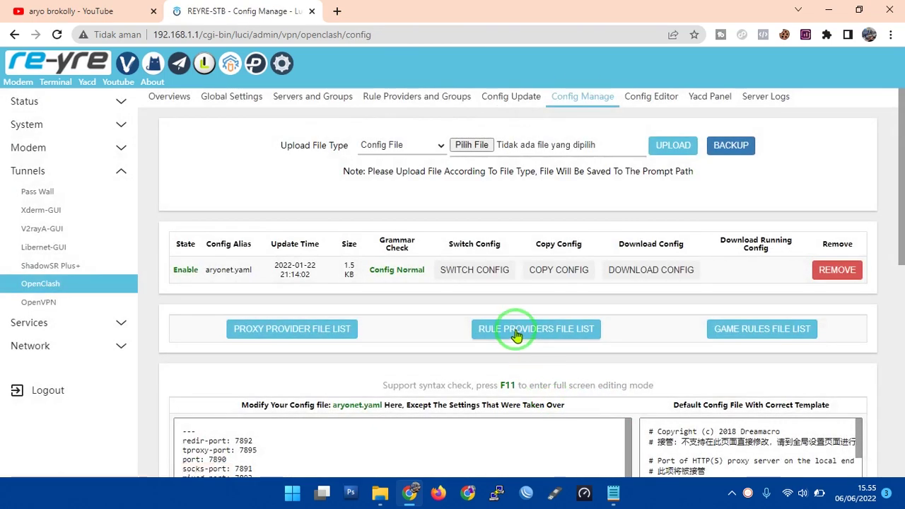
click(517, 336)
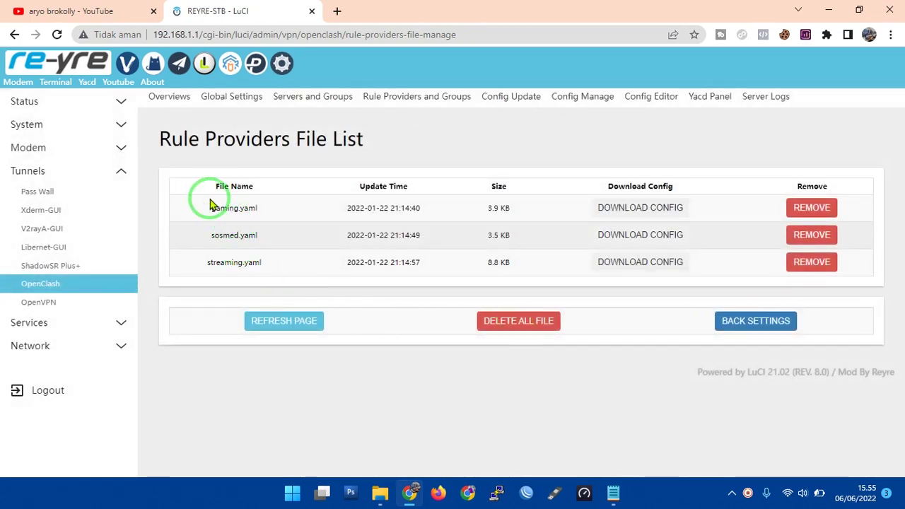
drag(210, 203, 281, 262)
click(279, 327)
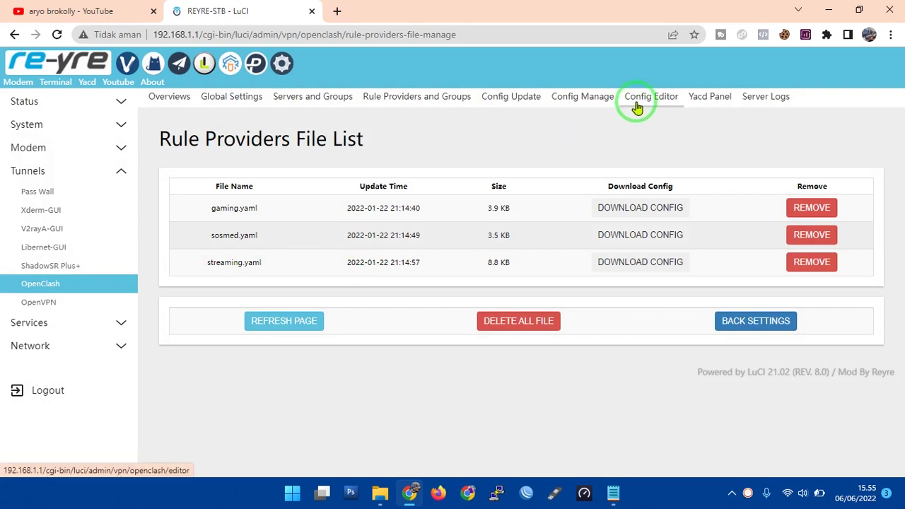
- Return to Config Manage, review the aryonet.yaml configuration and apply the settings
click(578, 101)
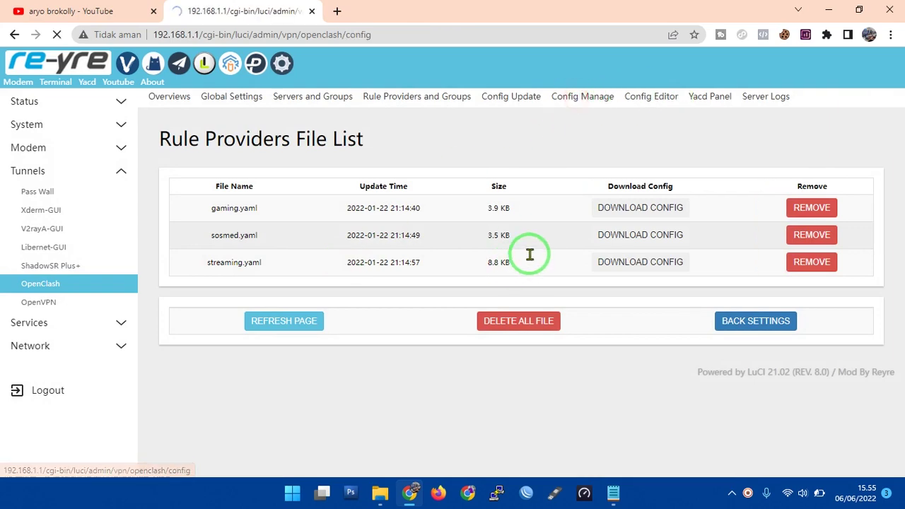
scroll(318, 410, down, 3)
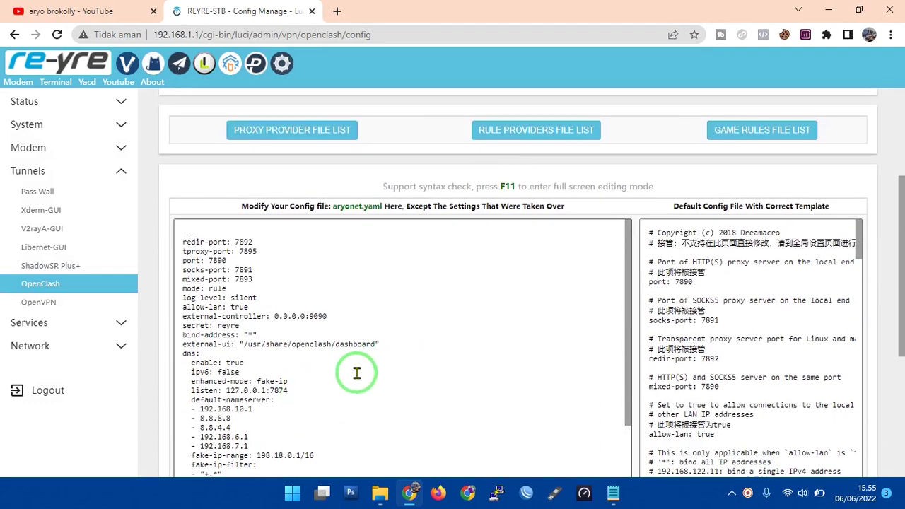
scroll(373, 380, down, 10)
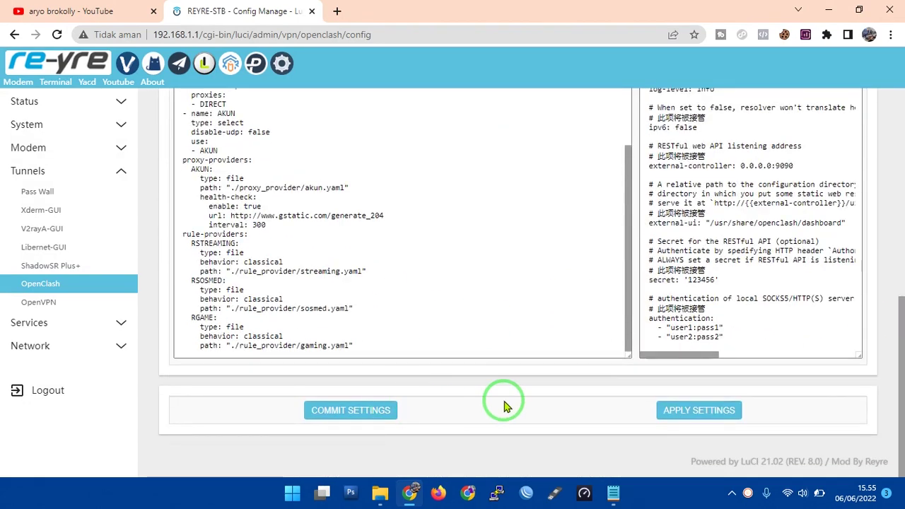
scroll(485, 325, up, 10)
scroll(778, 311, up, 8)
scroll(842, 305, up, 2)
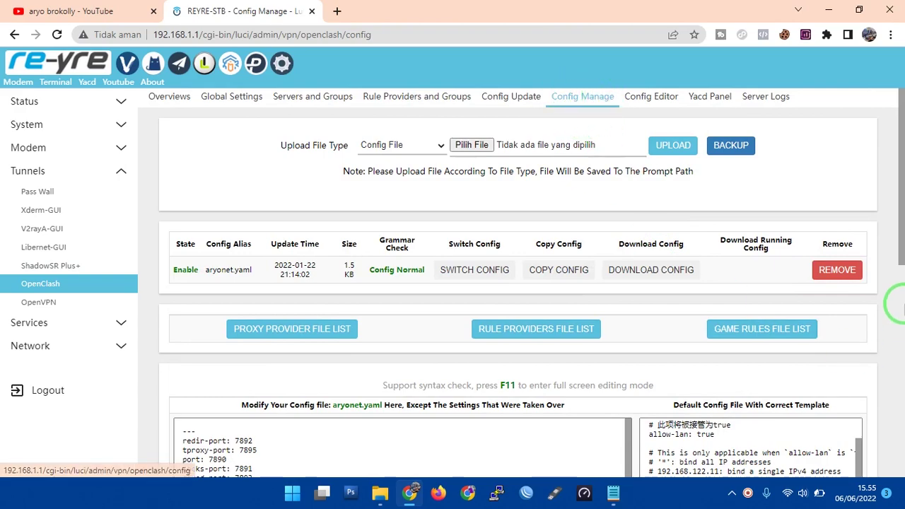
scroll(895, 303, down, 5)
scroll(737, 430, down, 10)
scroll(616, 467, down, 5)
scroll(895, 404, down, 2)
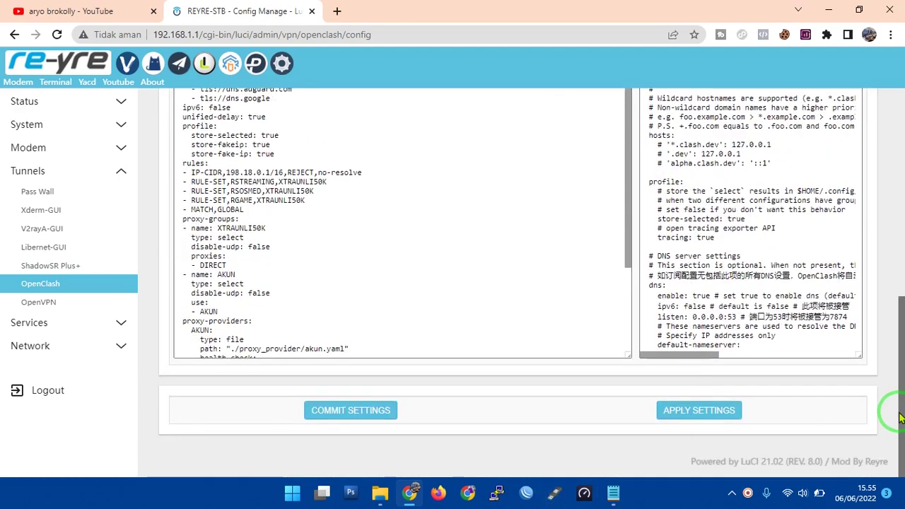
click(670, 417)
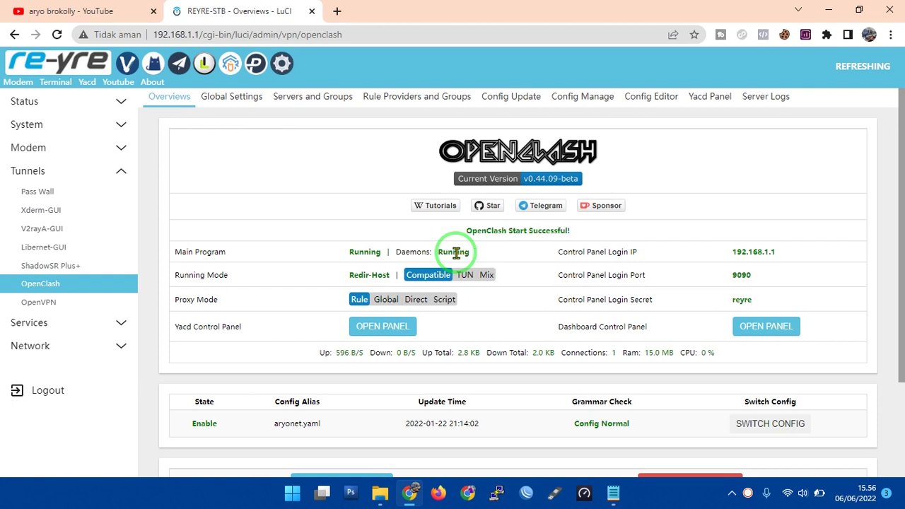
- In Servers and Groups, check the proxy group and provider lists and read in the aryonet.yaml config
click(298, 104)
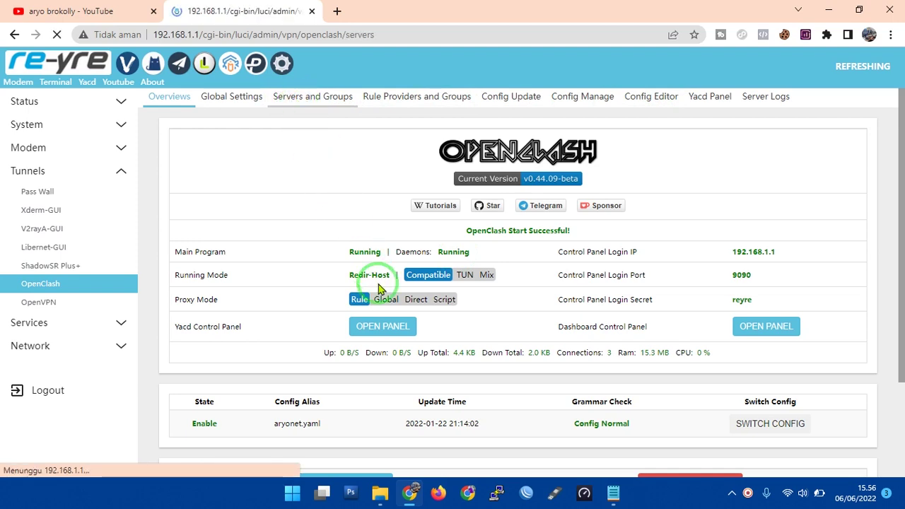
scroll(606, 295, down, 5)
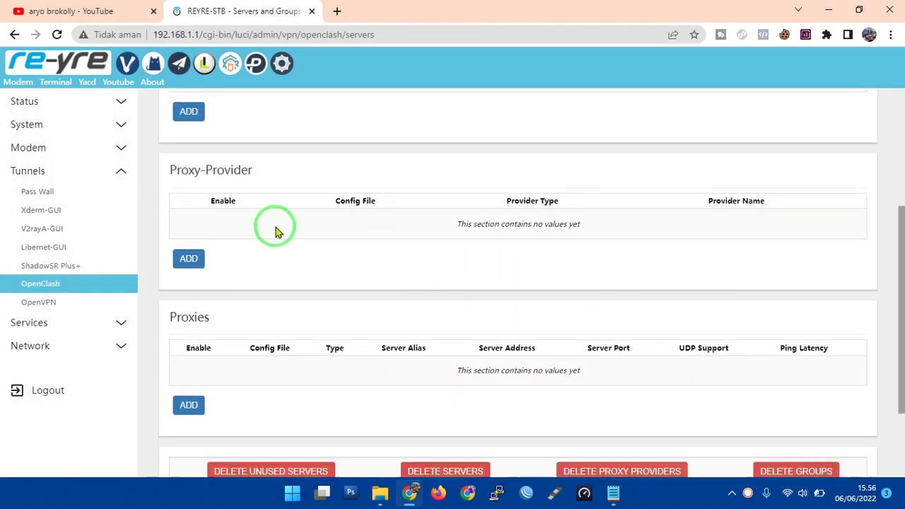
scroll(484, 286, up, 3)
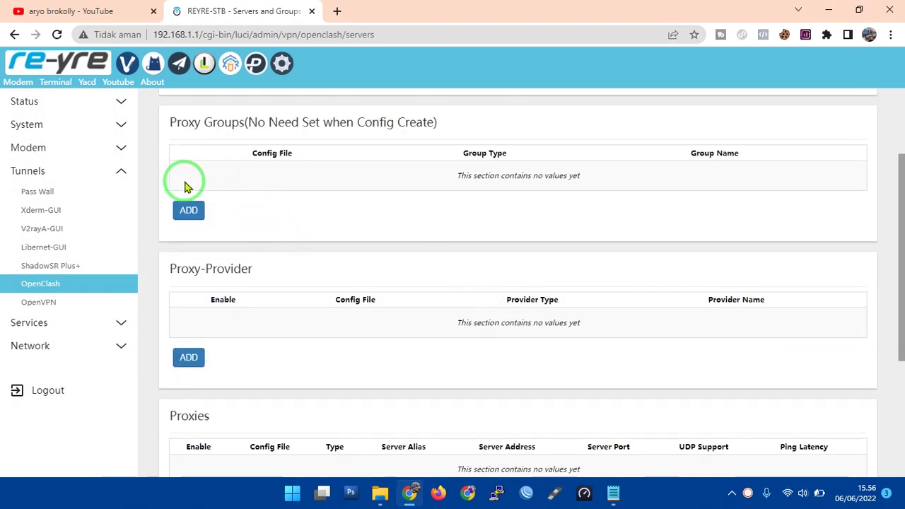
drag(201, 153, 677, 156)
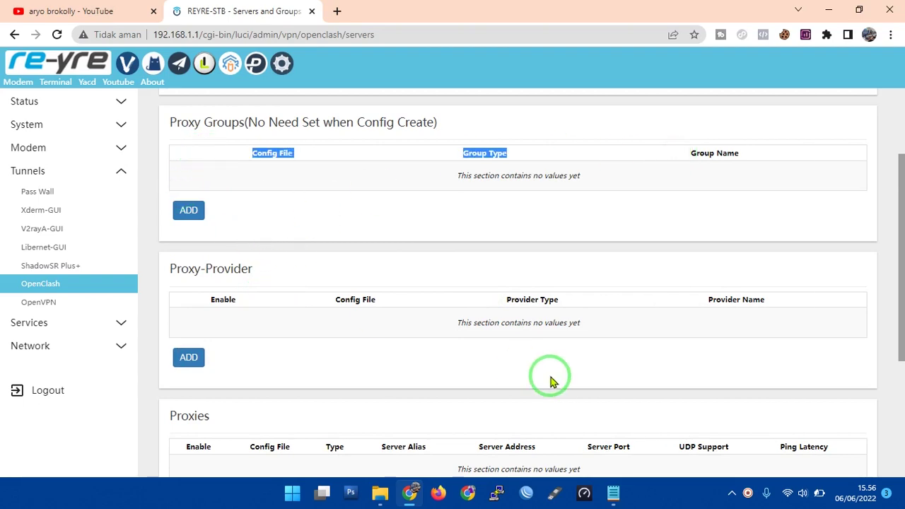
scroll(553, 382, down, 3)
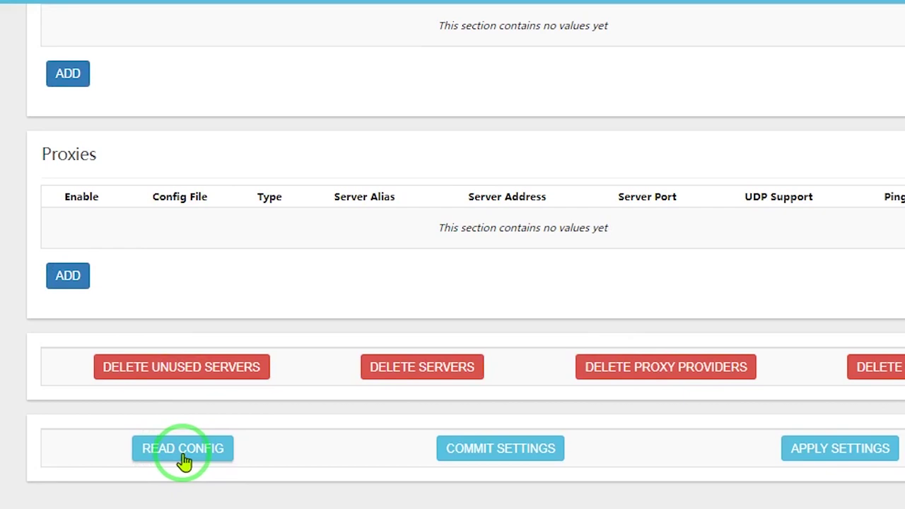
click(183, 456)
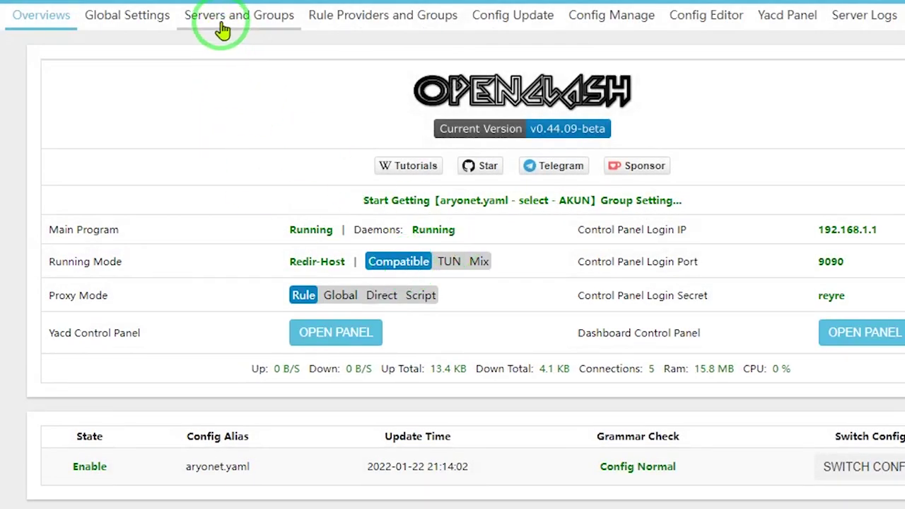
- Reopen Servers and Groups, recheck the proxy groups, AKUN provider and proxies, and read in the config again
click(223, 21)
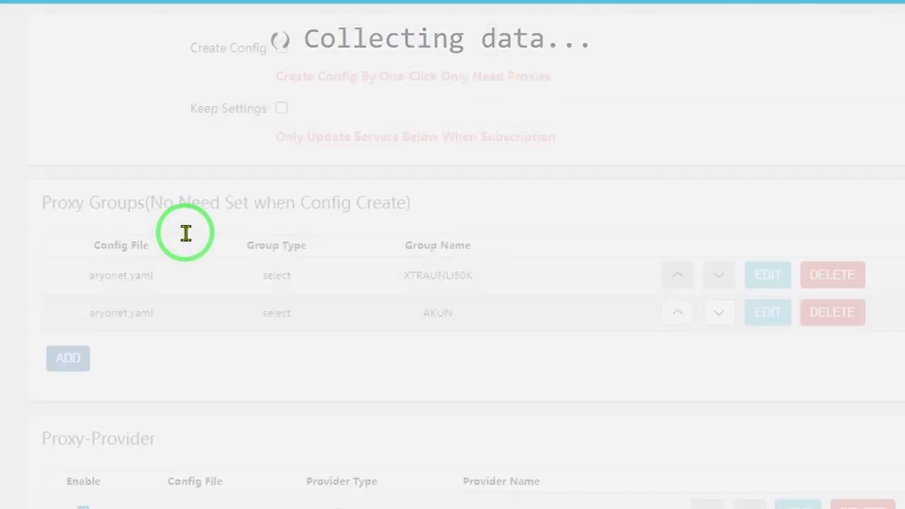
scroll(185, 237, down, 5)
scroll(195, 258, up, 3)
scroll(208, 272, up, 1)
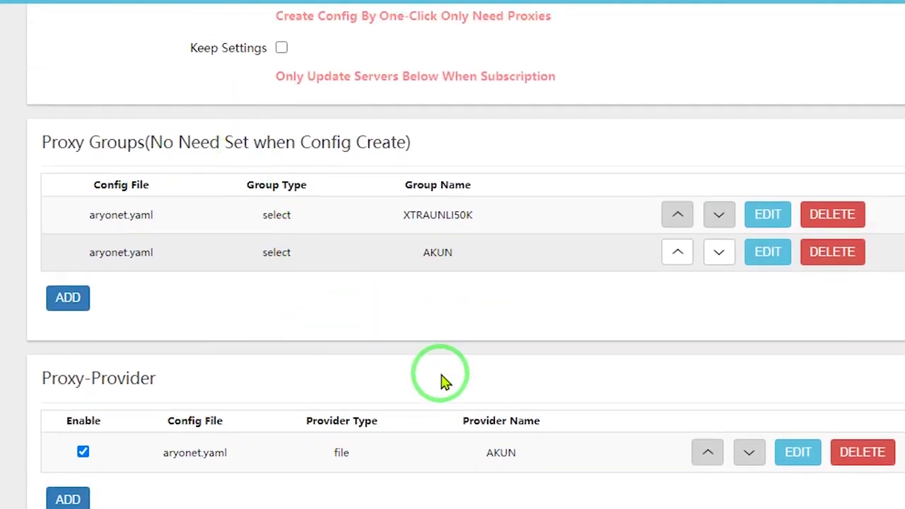
scroll(440, 375, down, 2)
scroll(449, 419, down, 3)
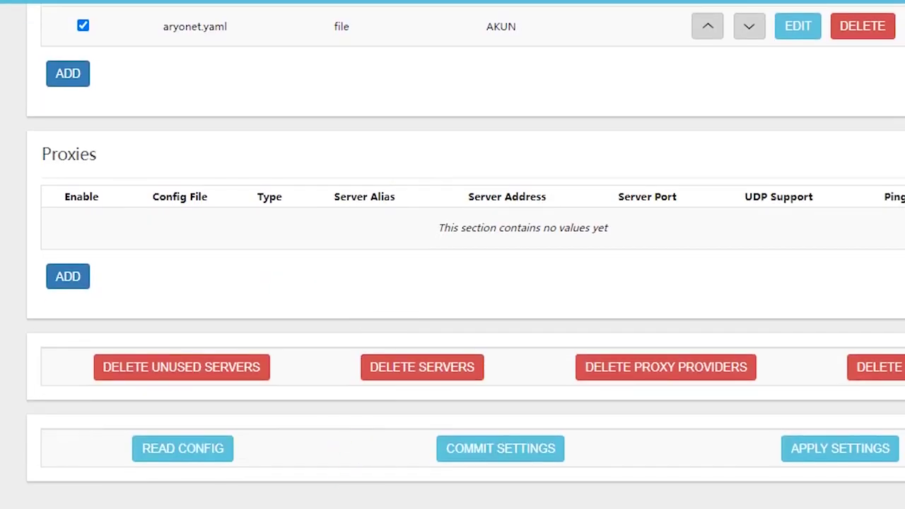
click(182, 458)
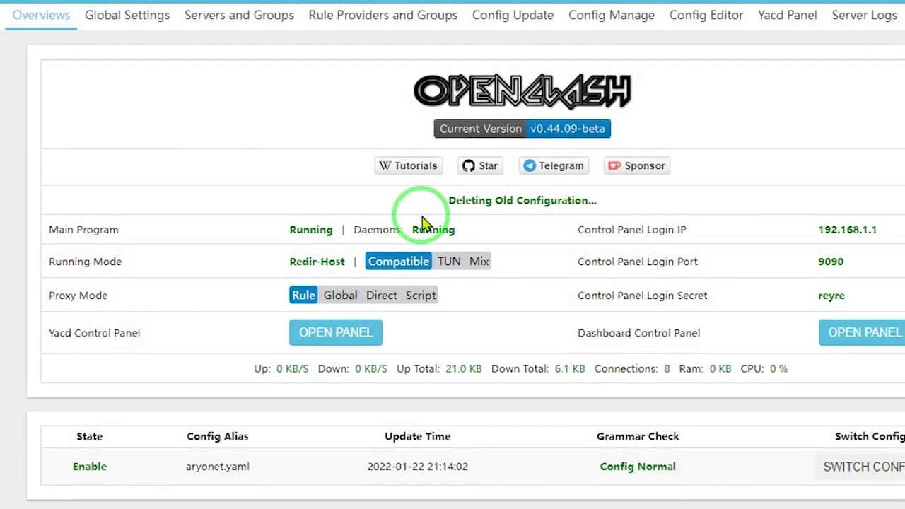
- Go back to Servers and Groups and commit the settings for the aryonet.yaml groups and provider
scroll(468, 288, down, 2)
scroll(213, 118, up, 3)
click(257, 19)
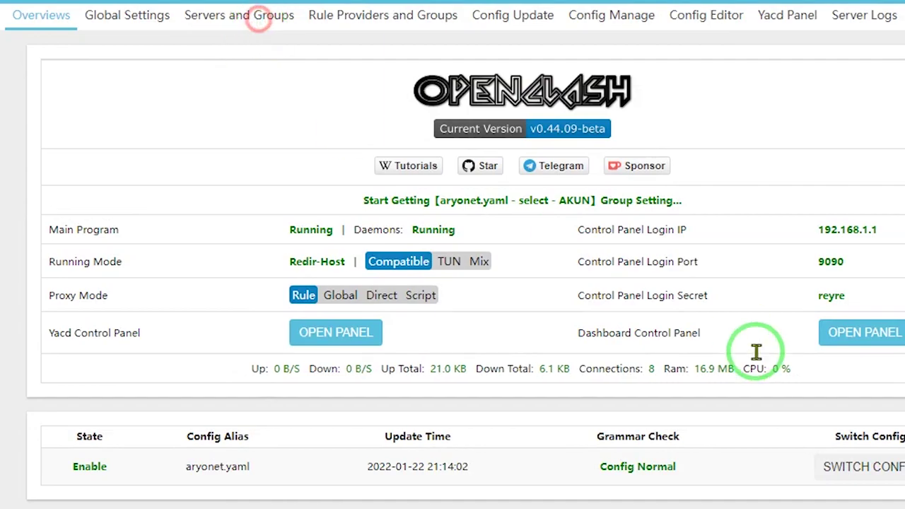
scroll(531, 340, down, 4)
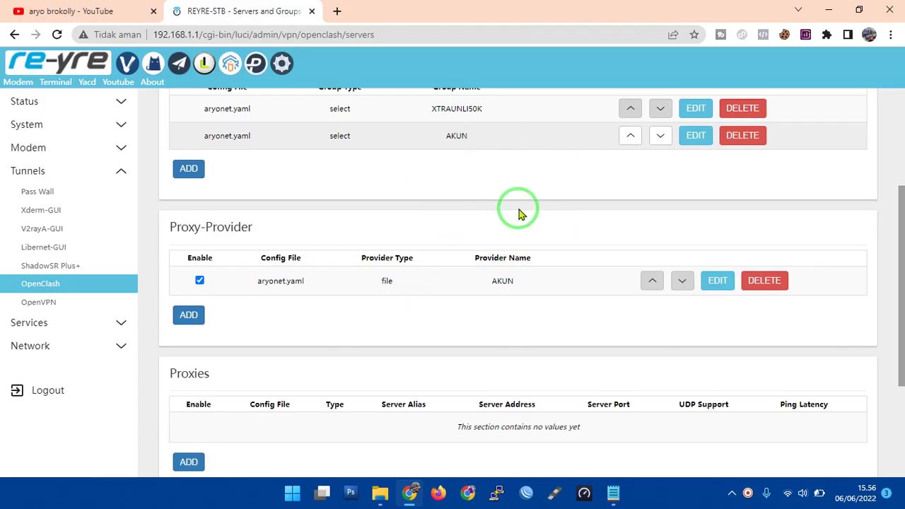
scroll(522, 299, down, 3)
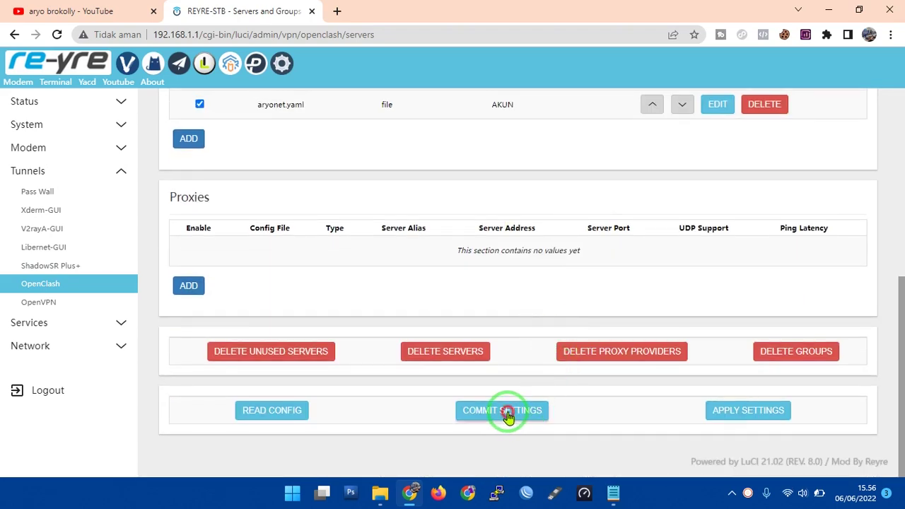
click(508, 417)
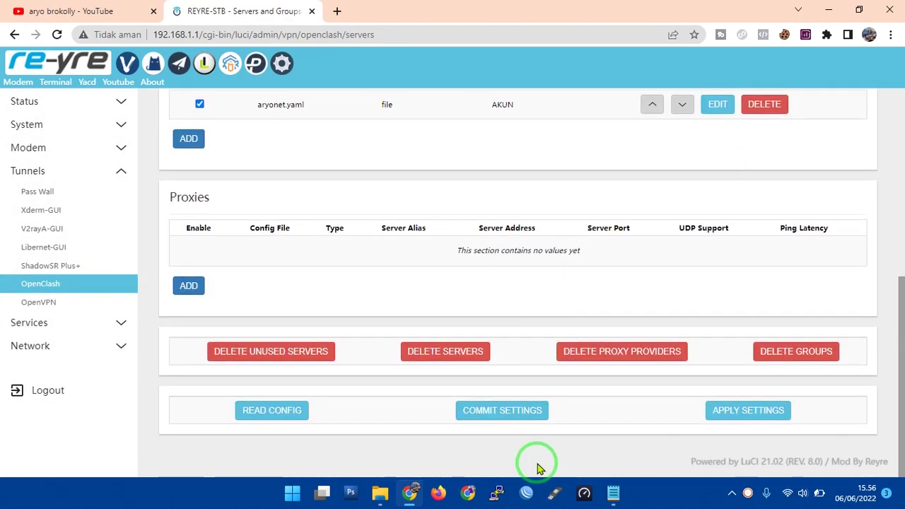
- Look through the game, other and custom rule provider sections under Rule Providers and Groups
scroll(542, 289, up, 5)
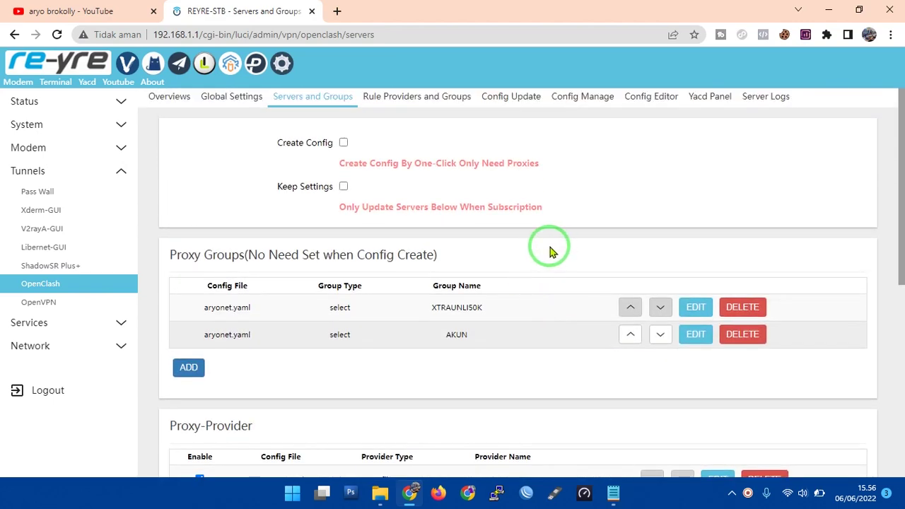
click(384, 105)
scroll(478, 361, down, 4)
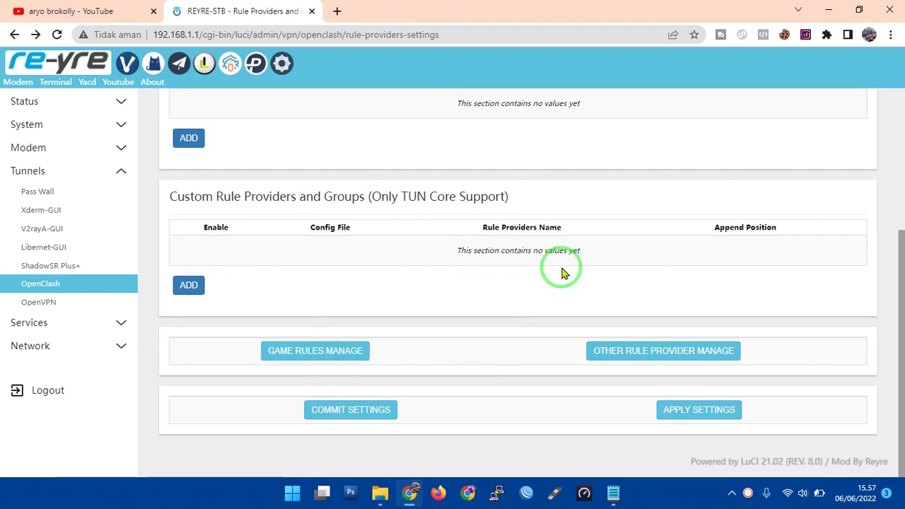
scroll(398, 275, up, 4)
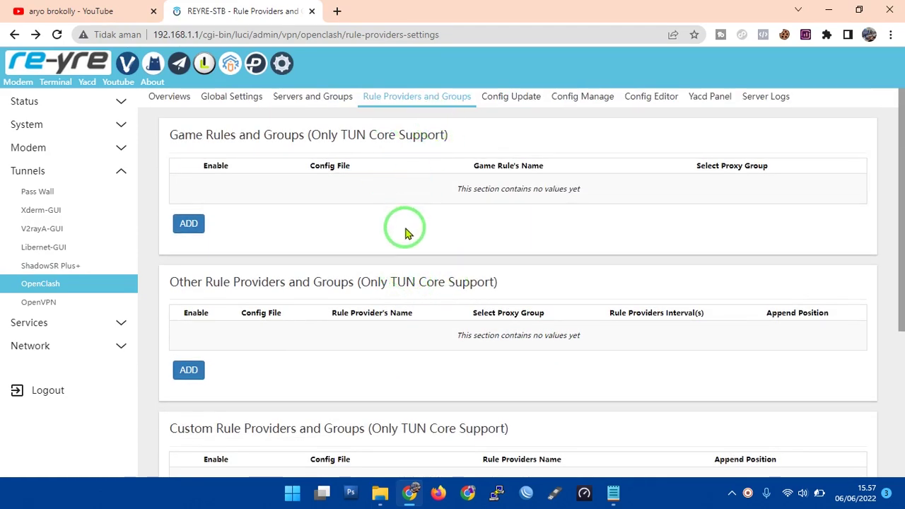
scroll(406, 233, down, 4)
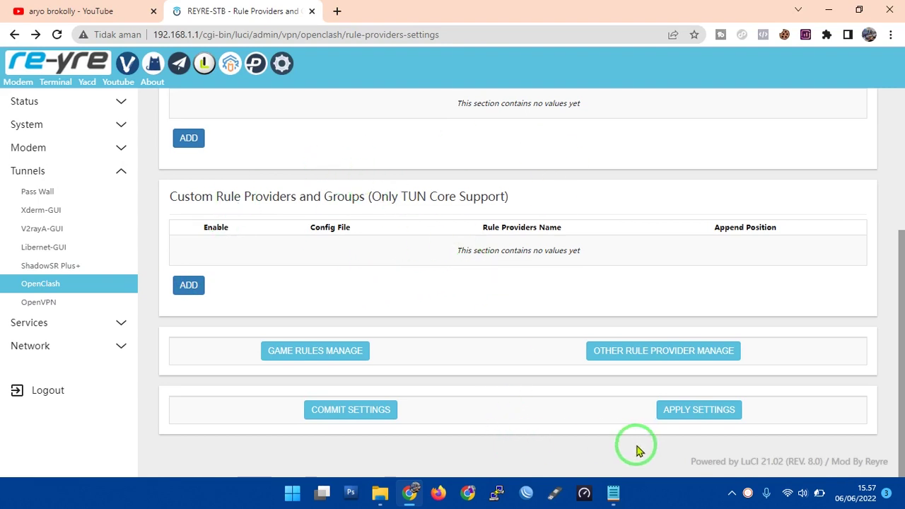
- Switch to File Explorer and open aryonet.yaml from the Config folder inside XTRAUNLI50K
click(379, 494)
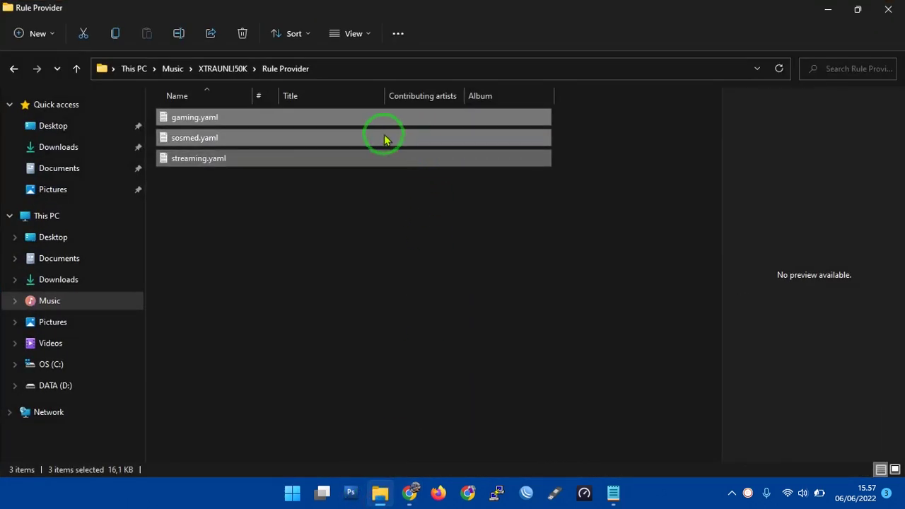
click(223, 69)
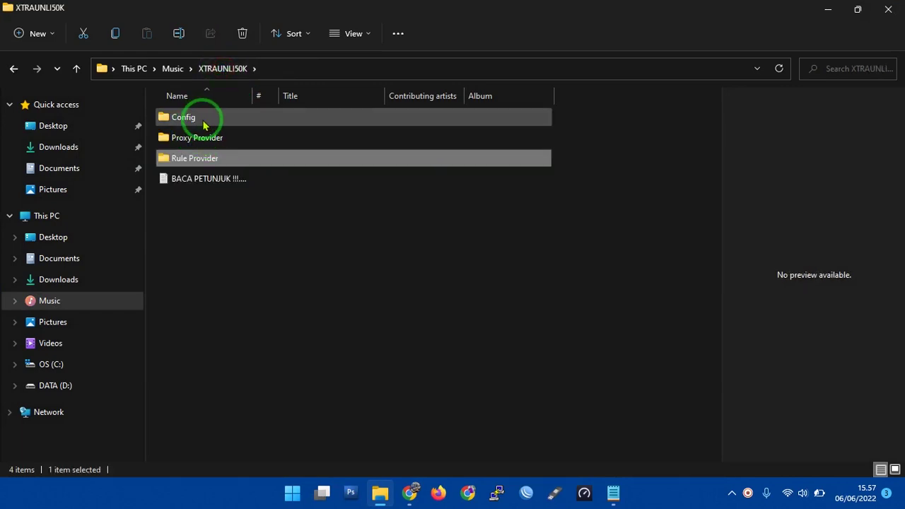
double_click(203, 125)
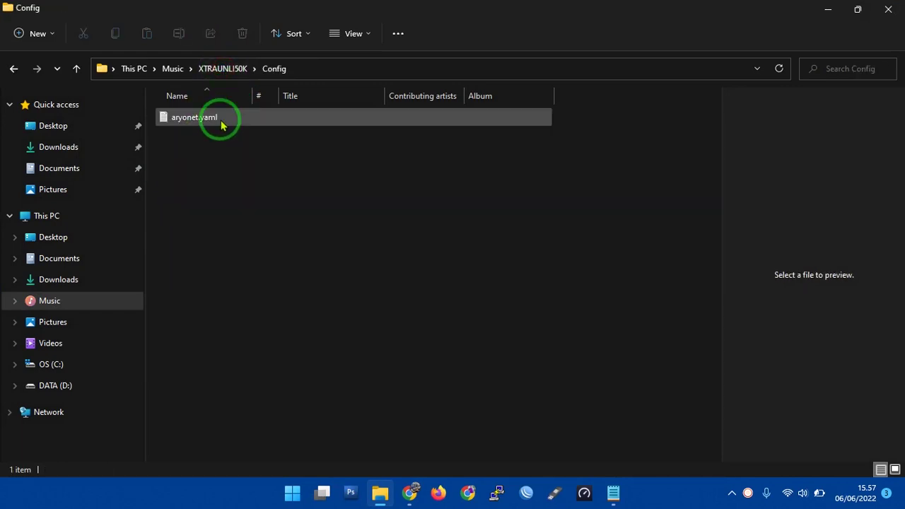
double_click(203, 120)
- Close the older modified aryonet.yaml Notepad window without saving and return to the freshly opened copy
mouse_move(618, 497)
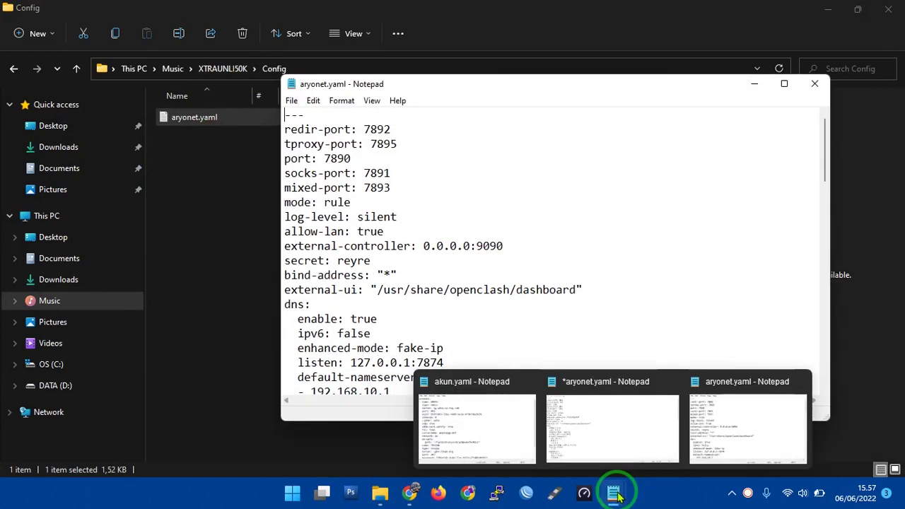
mouse_move(584, 384)
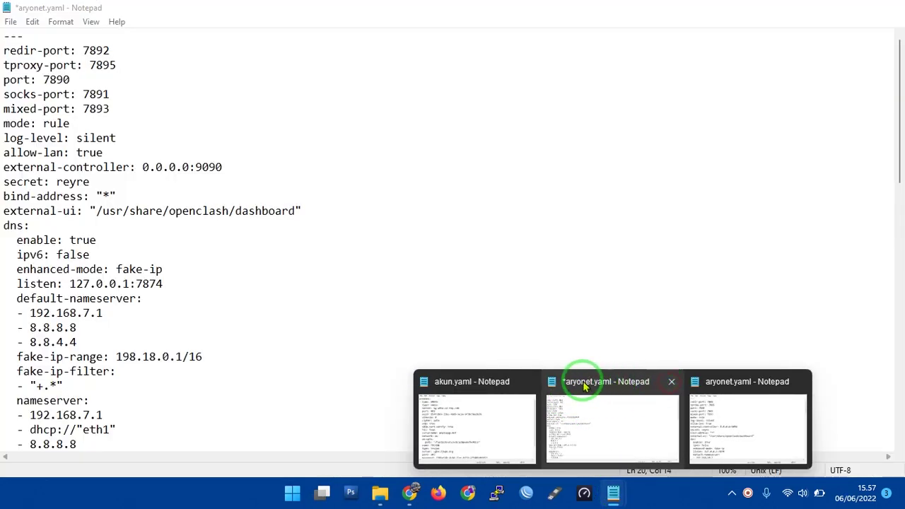
click(669, 383)
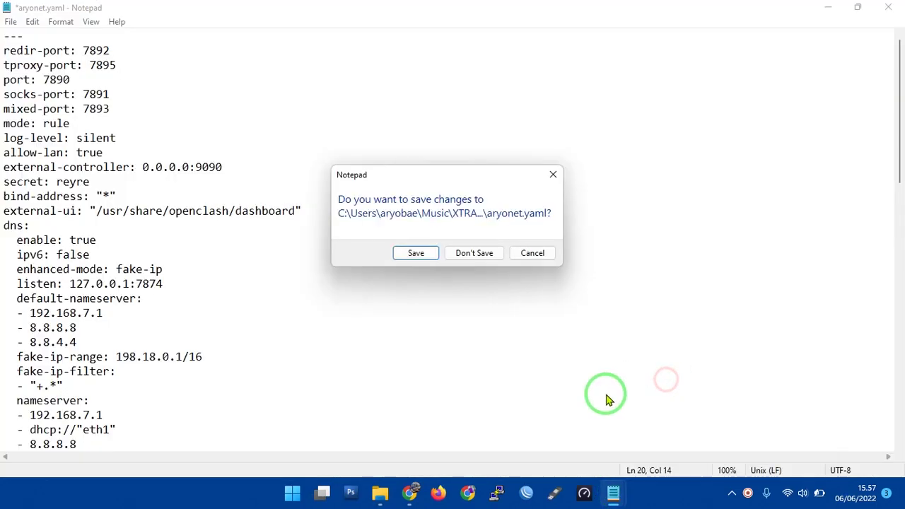
click(485, 259)
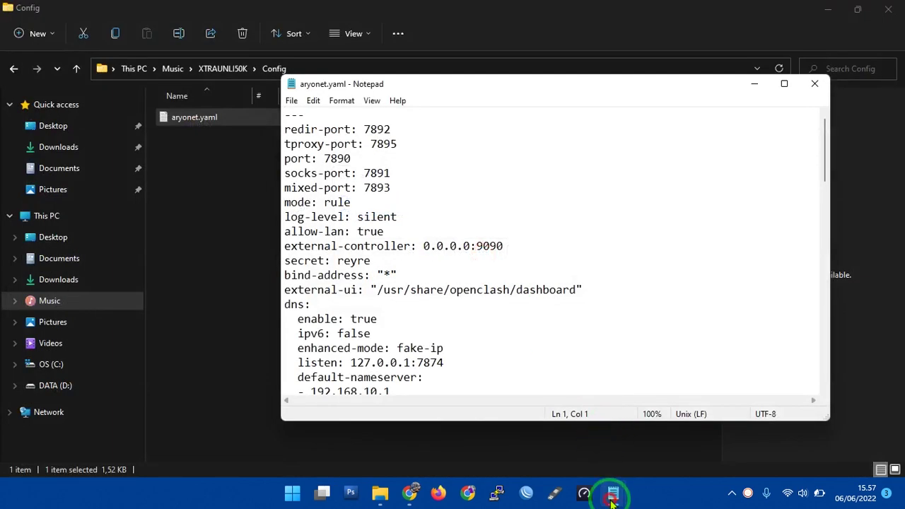
mouse_move(612, 500)
click(594, 396)
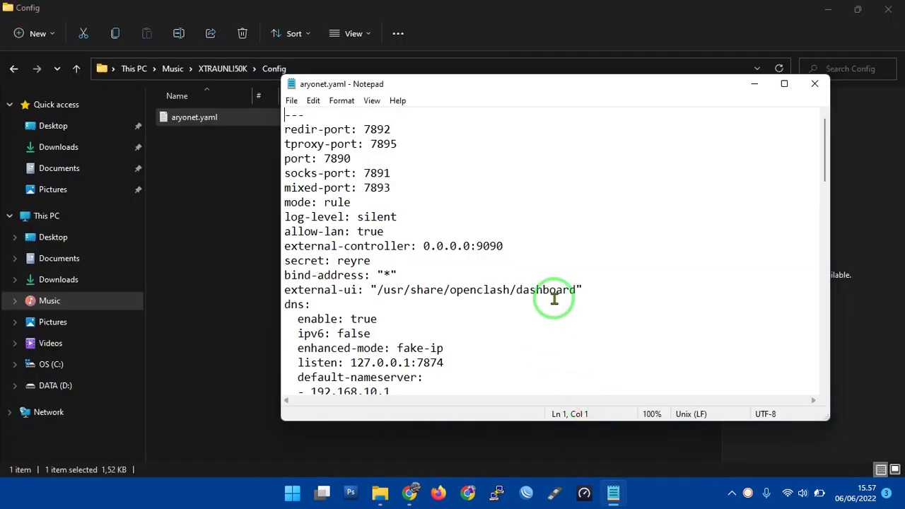
- Maximize aryonet.yaml and examine its rules, proxy groups and providers down to the rule-providers section and the streaming.yaml path
scroll(555, 299, down, 3)
click(784, 83)
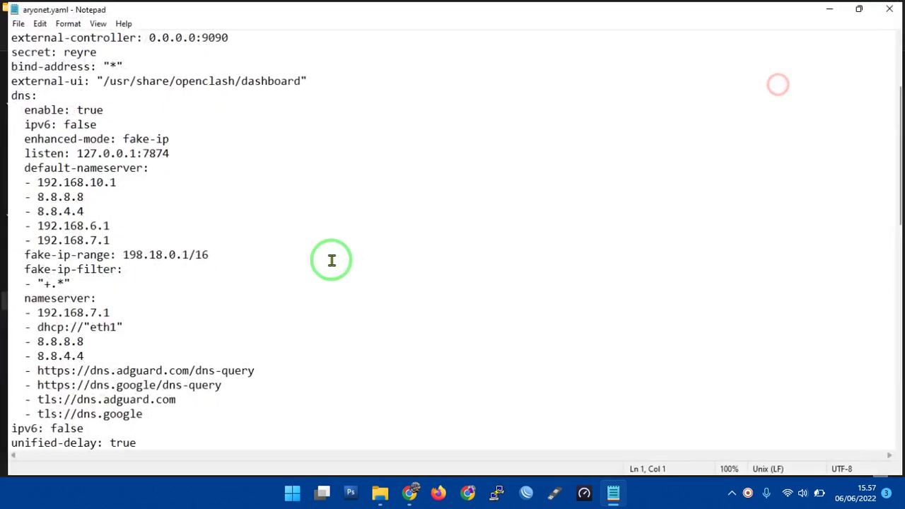
scroll(227, 244, down, 1)
scroll(253, 241, down, 3)
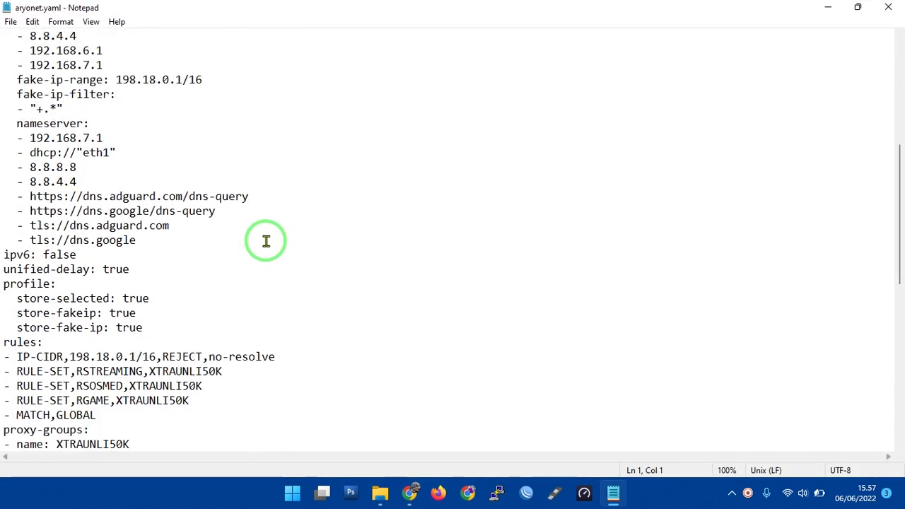
scroll(267, 241, down, 2)
scroll(267, 241, down, 6)
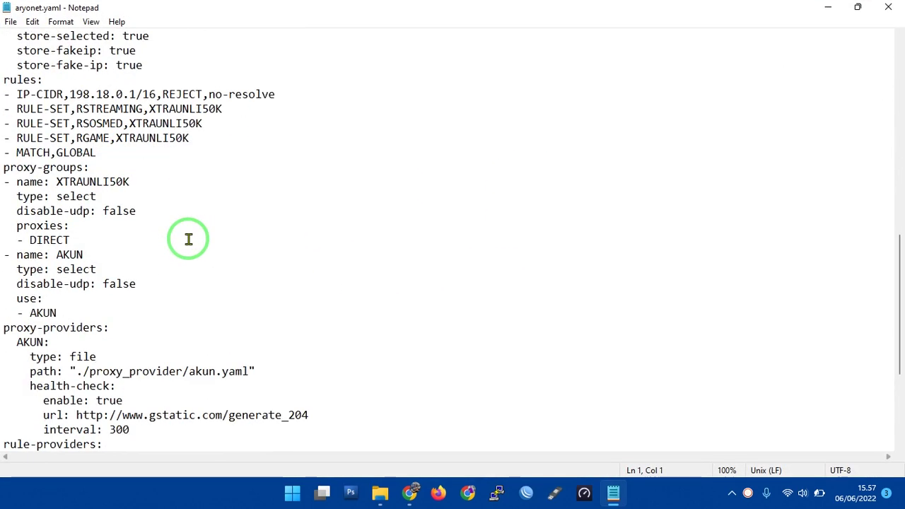
scroll(177, 239, down, 1)
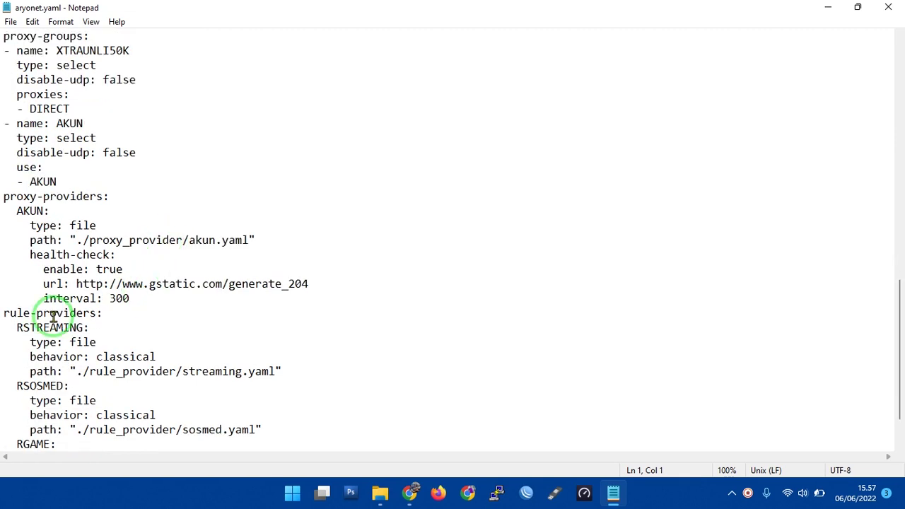
drag(1, 313, 106, 313)
scroll(106, 313, down, 1)
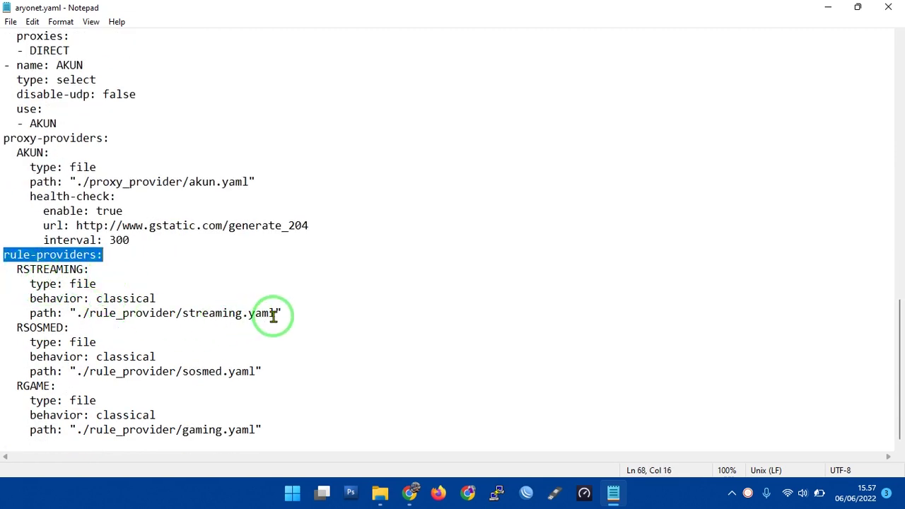
drag(275, 313, 182, 313)
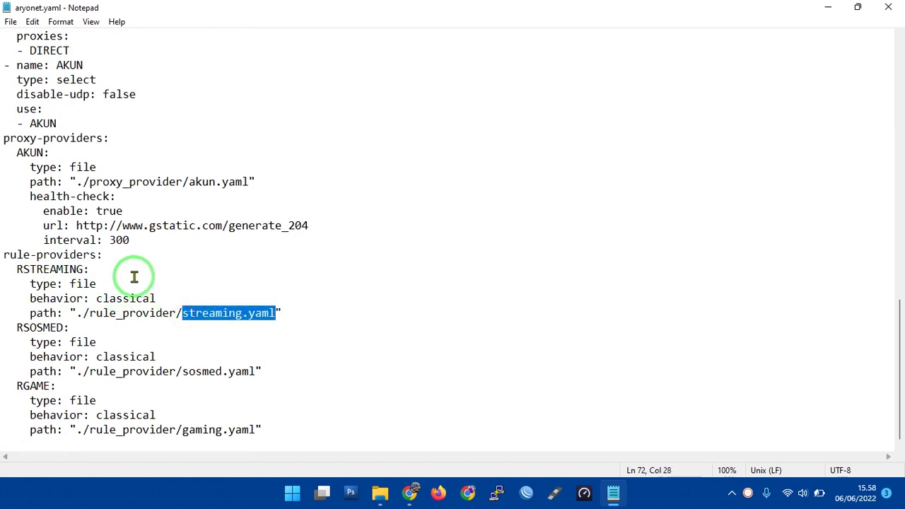
drag(4, 255, 114, 257)
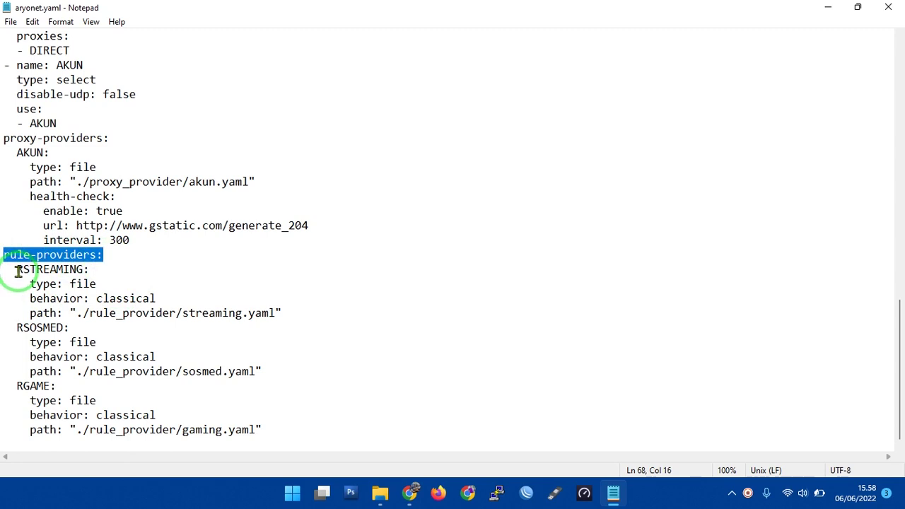
- Copy the RSTREAMING name from the rule-providers section, and highlight the RSOSMED and RGAME names
drag(17, 271, 81, 271)
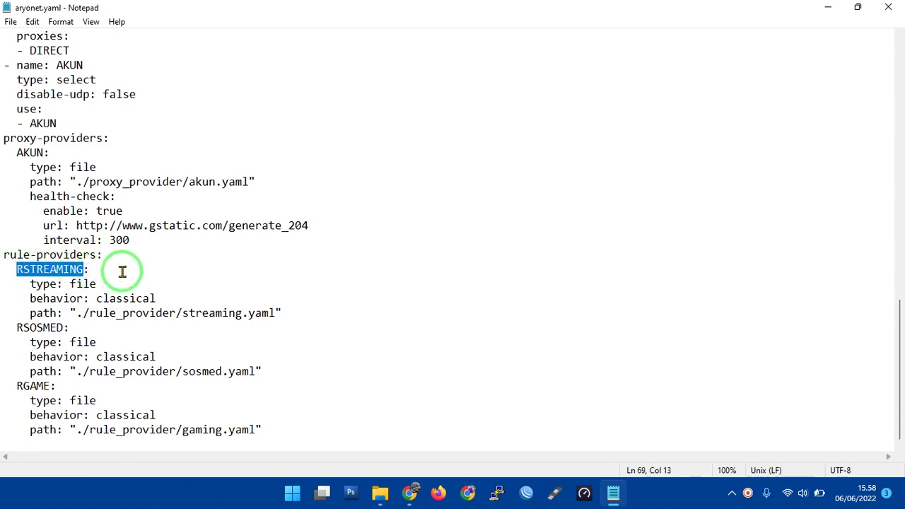
right_click(64, 269)
click(90, 312)
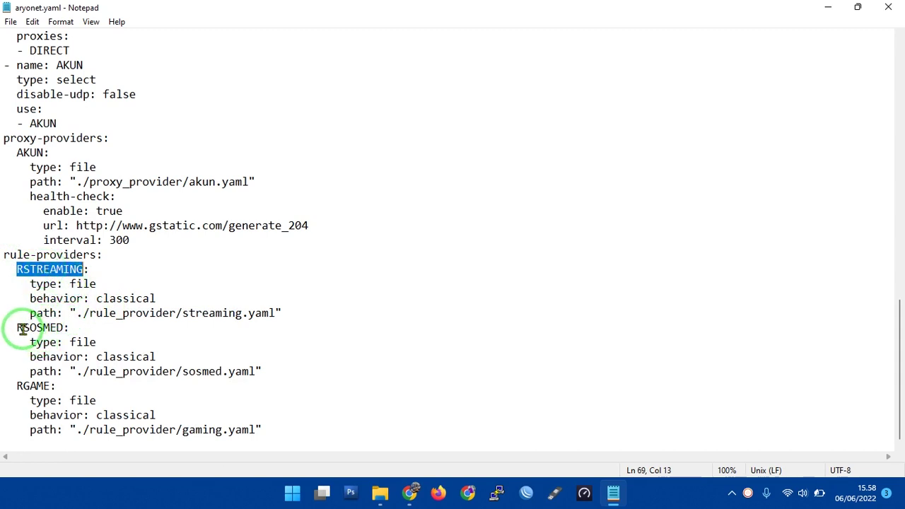
drag(18, 328, 68, 328)
drag(16, 387, 61, 388)
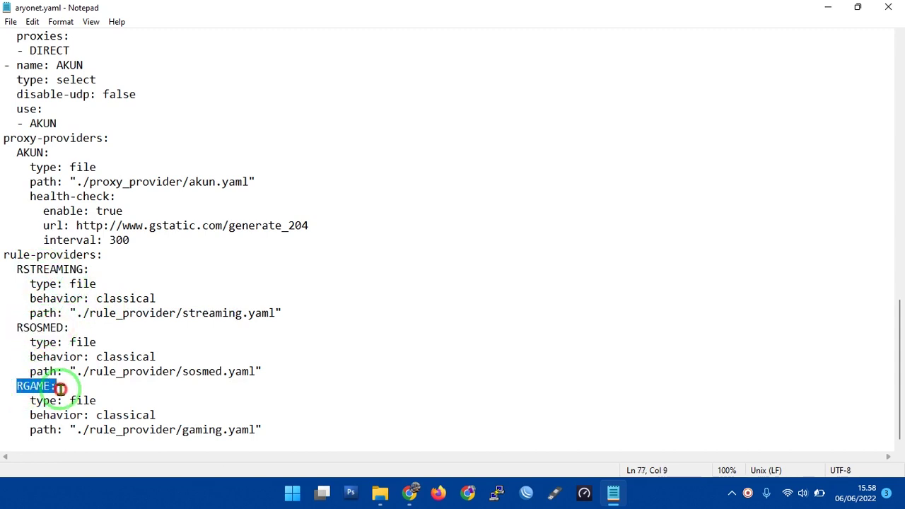
- Switch to the Chrome window and resize it to sit beside the aryonet.yaml Notepad window, keeping the rule-providers section visible
click(414, 496)
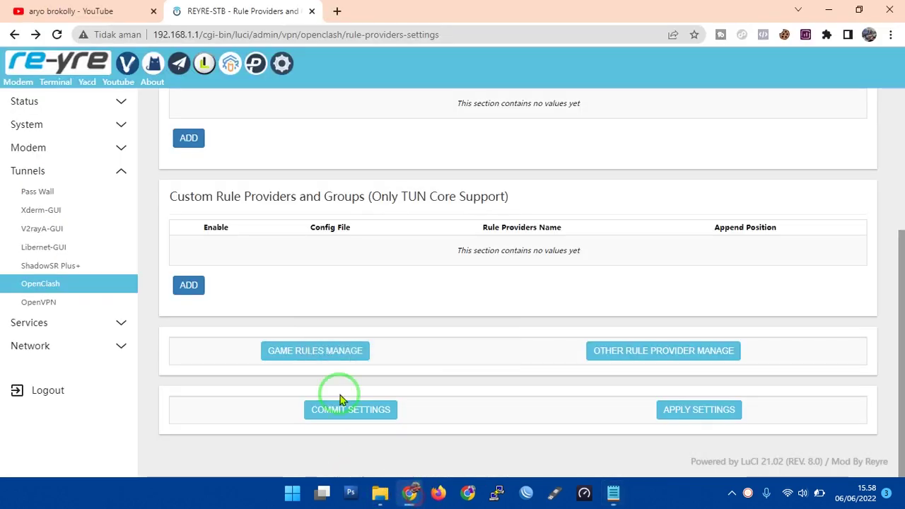
double_click(486, 6)
drag(368, 92, 734, 17)
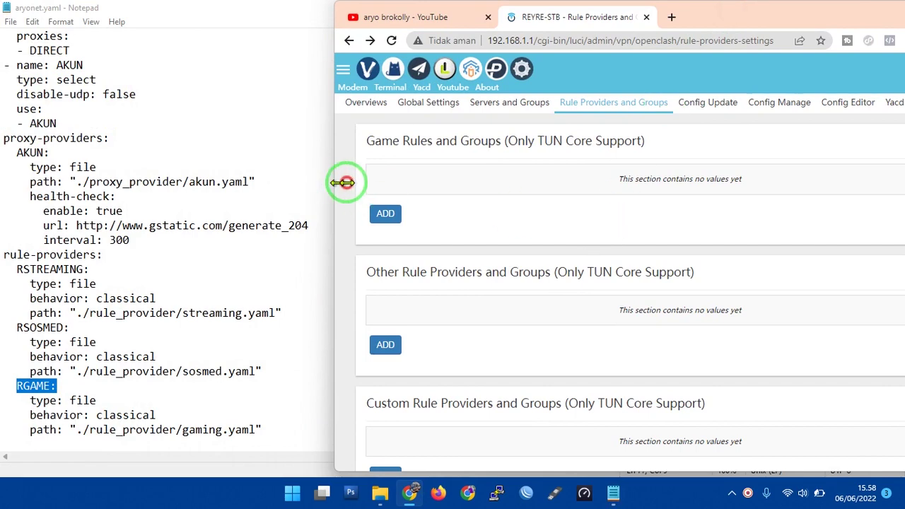
drag(344, 182, 351, 183)
double_click(789, 4)
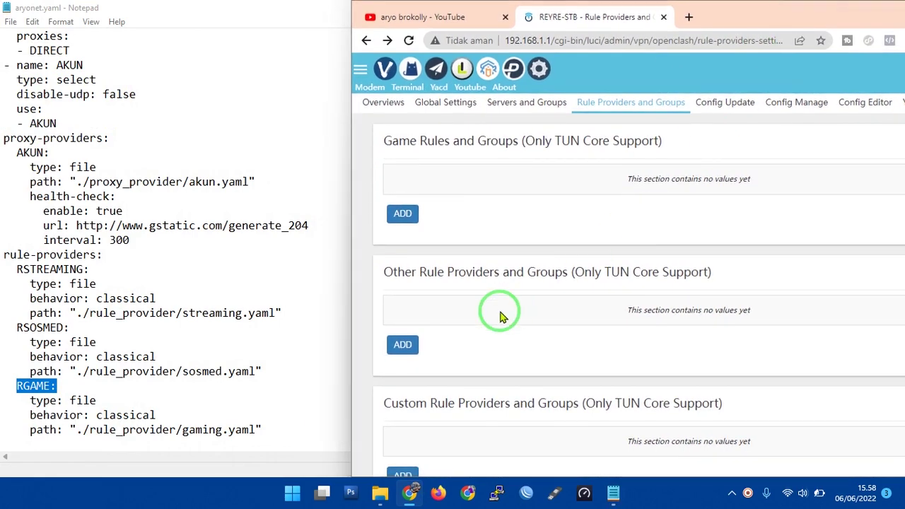
- Add an entry under Custom Rule Providers and Groups and set its config file to aryonet.yaml
scroll(502, 311, down, 3)
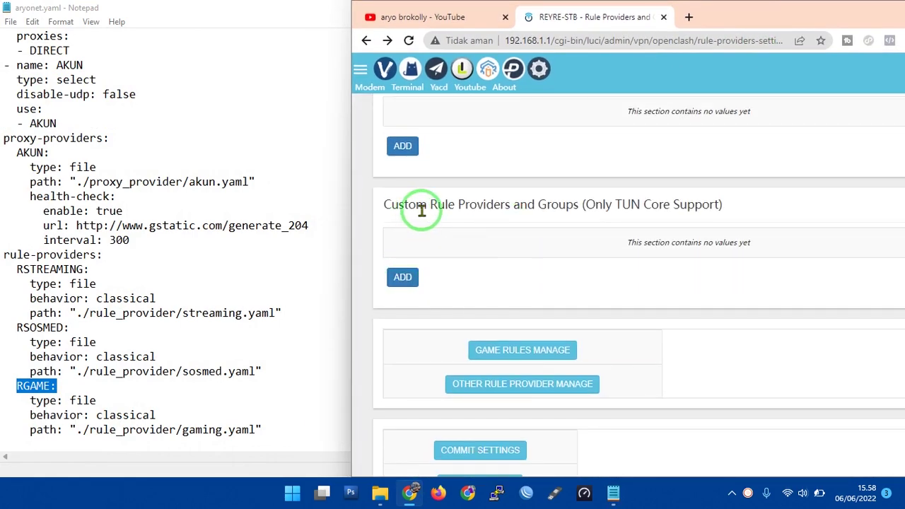
drag(384, 207, 454, 205)
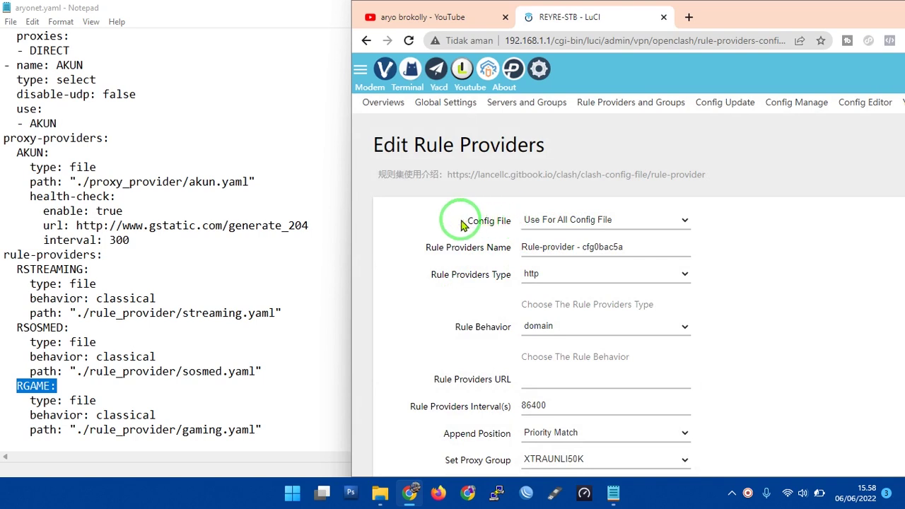
drag(461, 217, 564, 222)
click(563, 222)
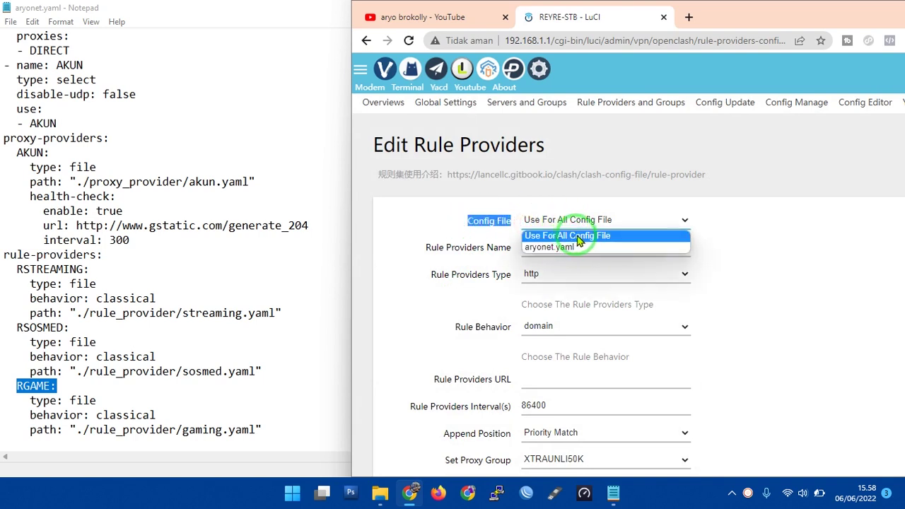
click(577, 237)
click(581, 223)
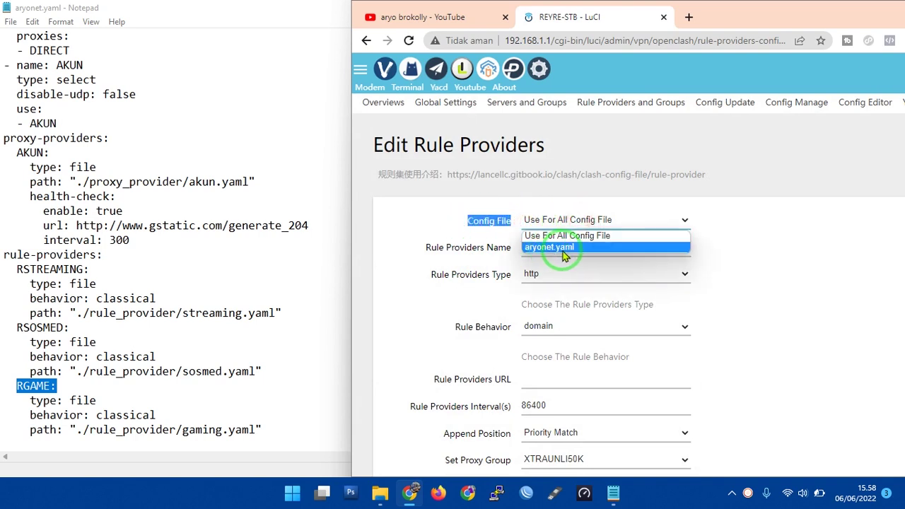
click(563, 250)
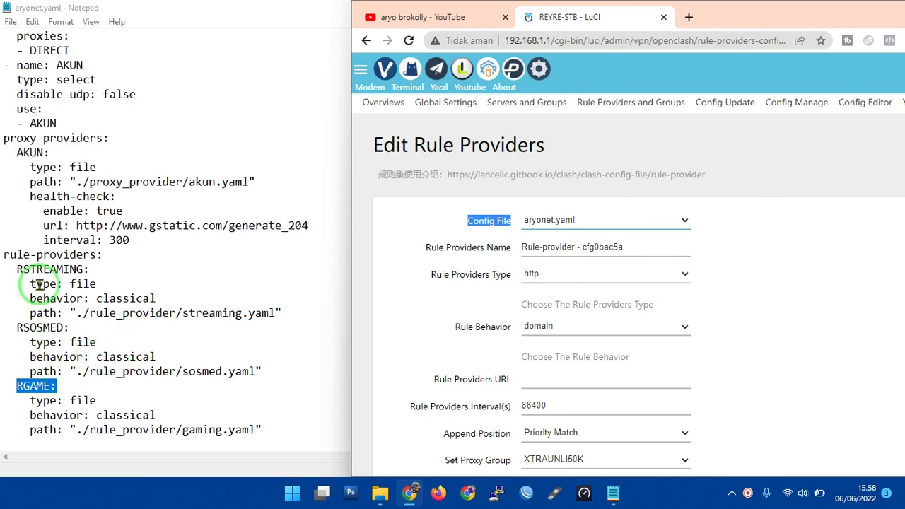
- Copy the RSTREAMING name from aryonet.yaml and use it as the rule provider's name
drag(15, 269, 74, 269)
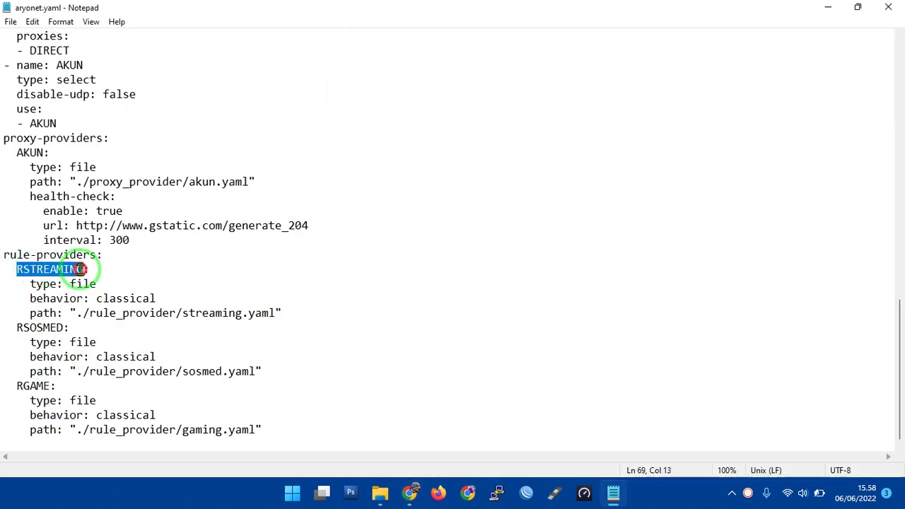
click(410, 493)
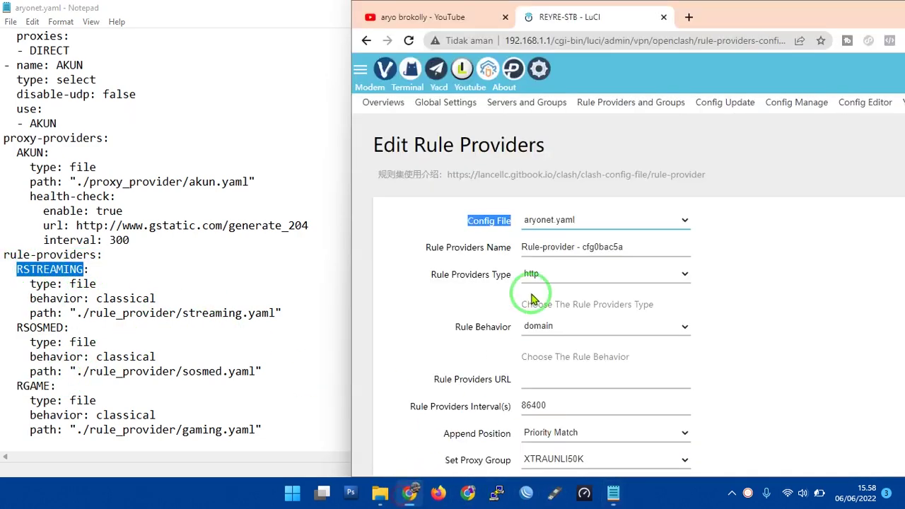
drag(524, 248, 647, 245)
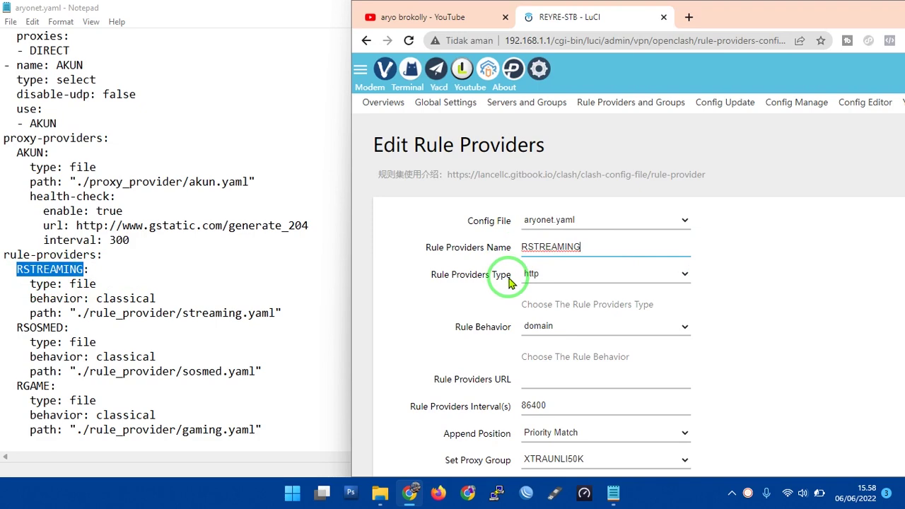
- Set the RSTREAMING rule provider's type to file and its rule behavior to classical
click(564, 277)
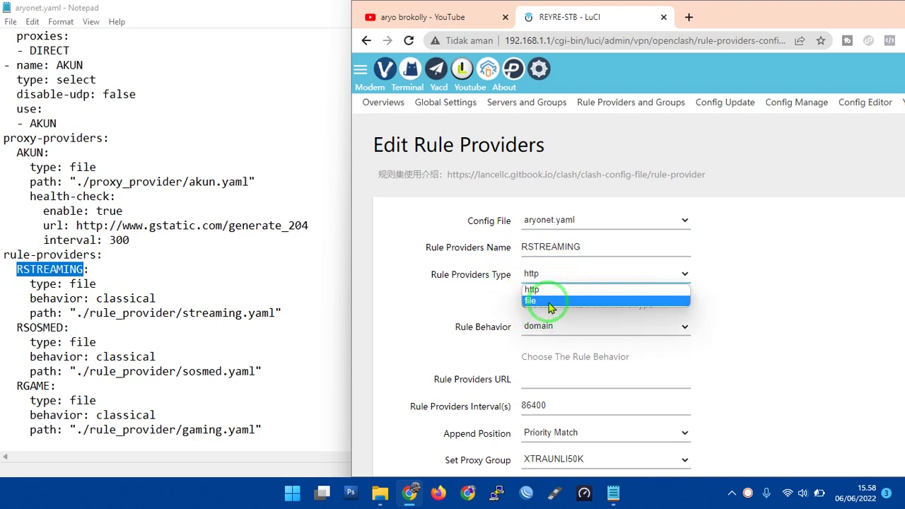
click(545, 297)
scroll(588, 303, down, 2)
scroll(588, 302, down, 1)
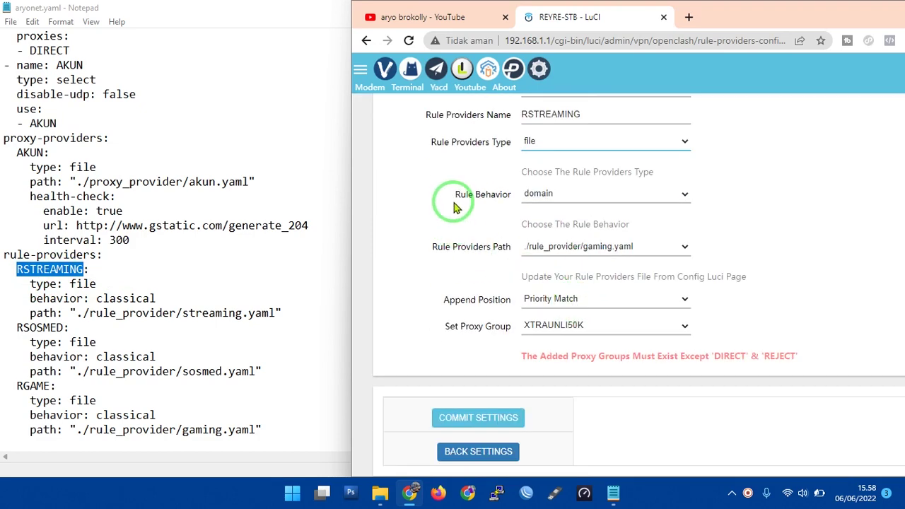
drag(454, 195, 545, 198)
click(572, 197)
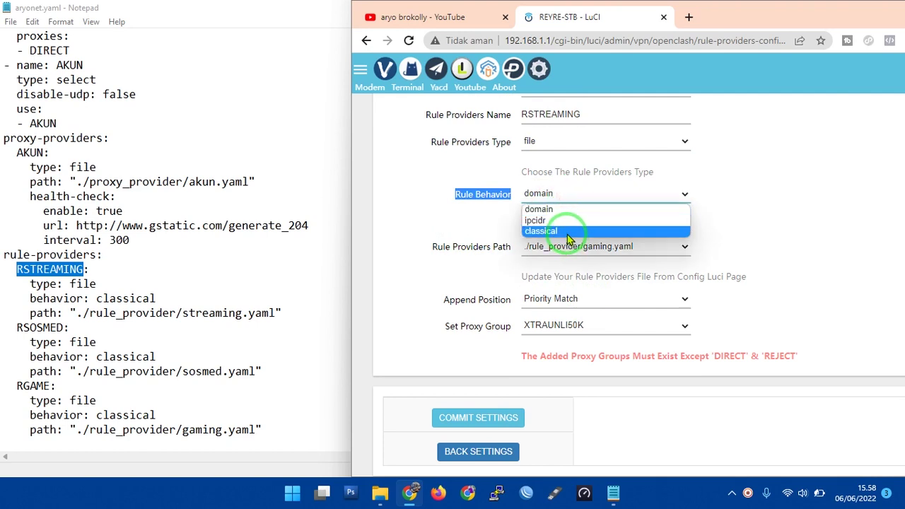
click(570, 232)
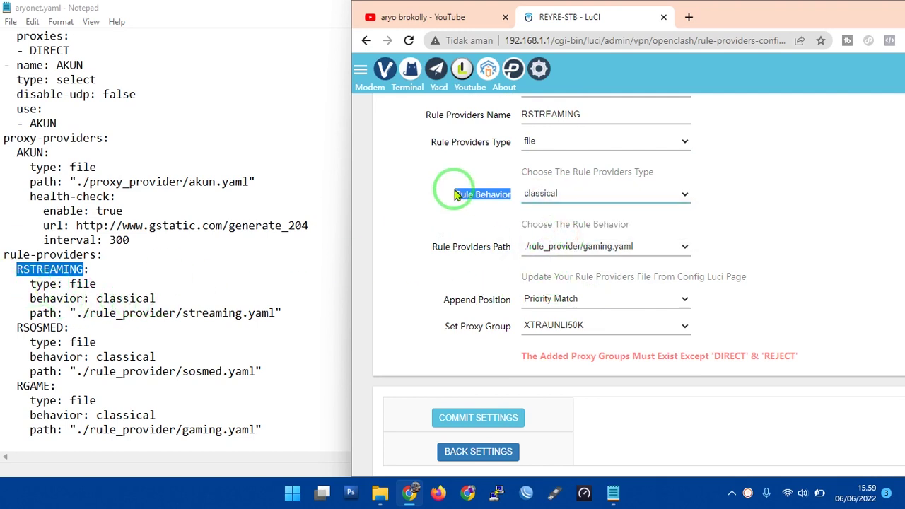
- Check the RSTREAMING path in aryonet.yaml and set the rule provider's path to ./rule_provider/streaming.yaml
click(32, 313)
key(super+Up)
drag(35, 313, 63, 313)
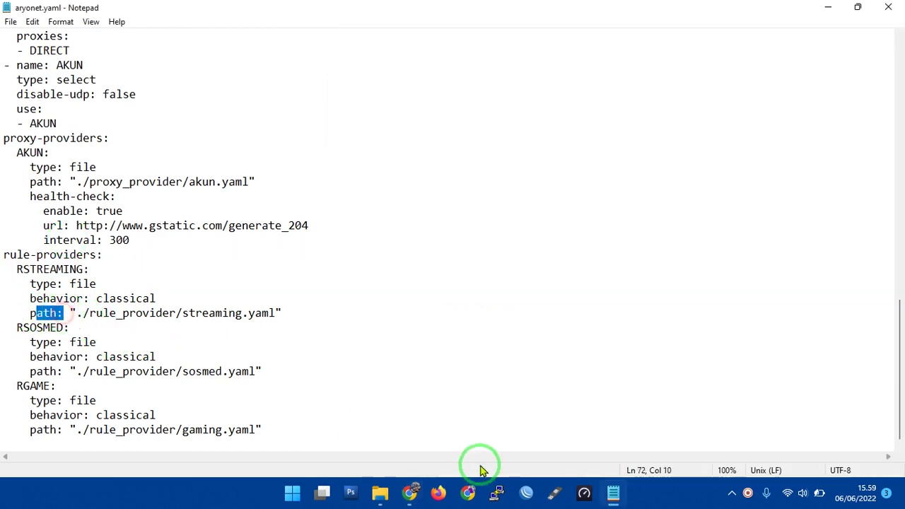
click(410, 493)
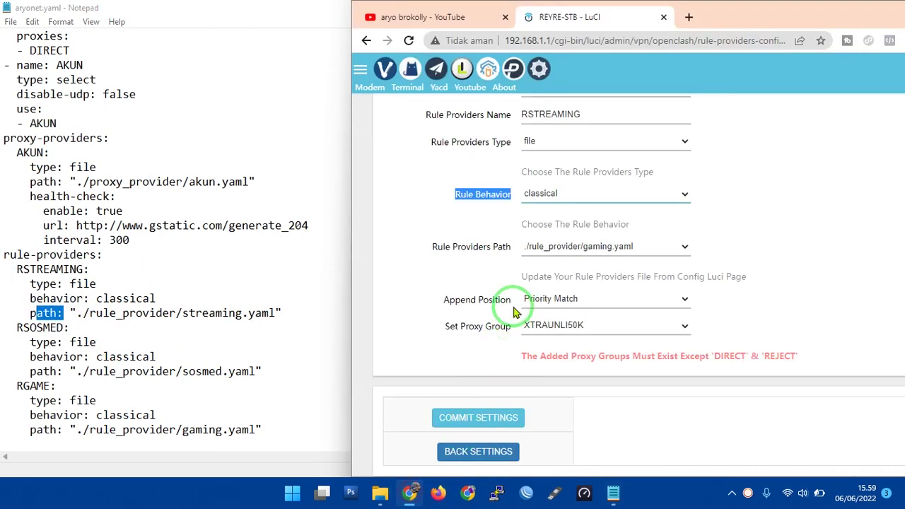
click(548, 251)
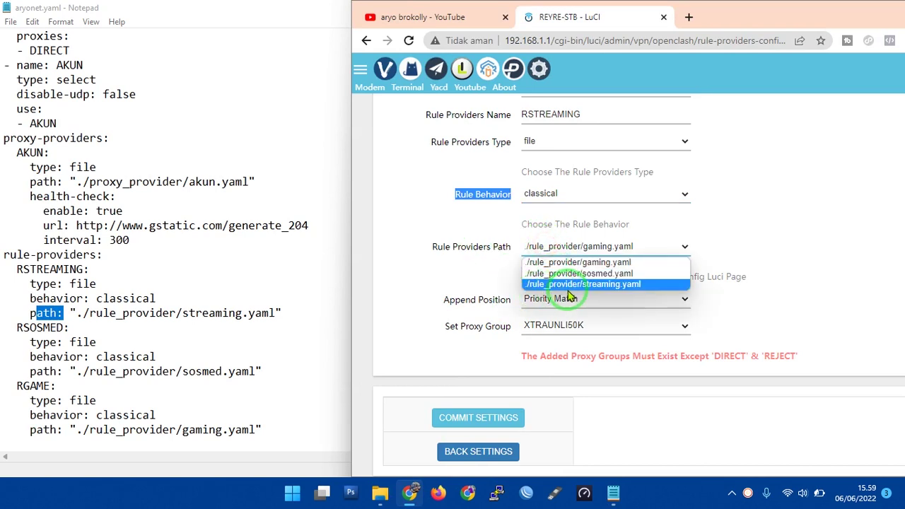
click(629, 285)
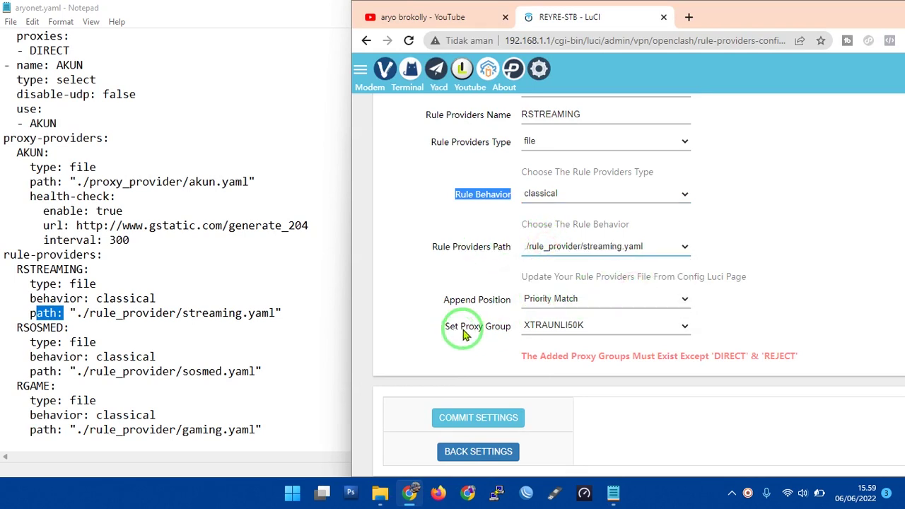
- Review the append position and proxy group settings, and check which proxy group the RSTREAMING rule uses in aryonet.yaml's rules section
drag(446, 302, 509, 302)
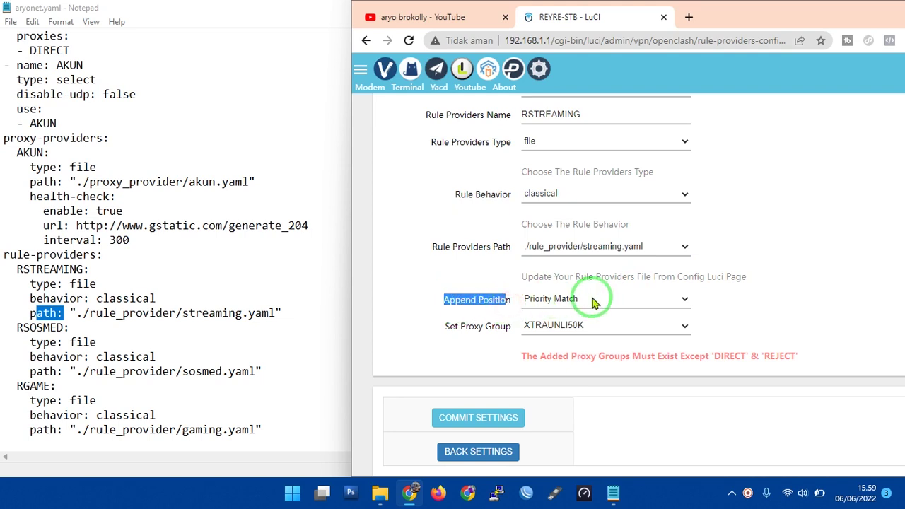
click(449, 336)
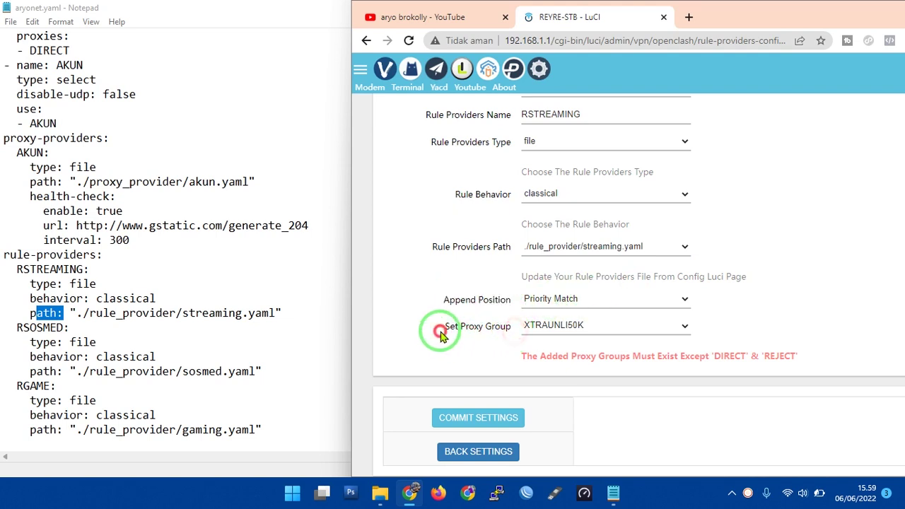
drag(443, 329, 504, 327)
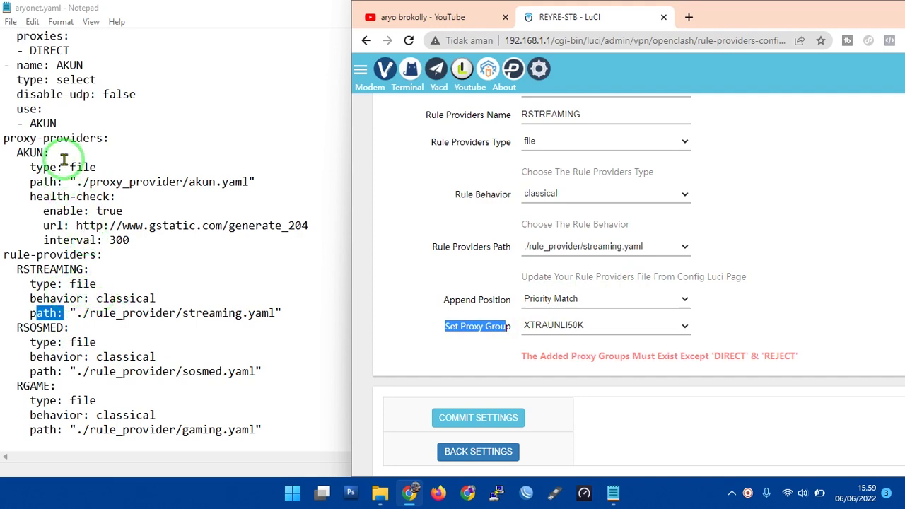
scroll(64, 159, up, 2)
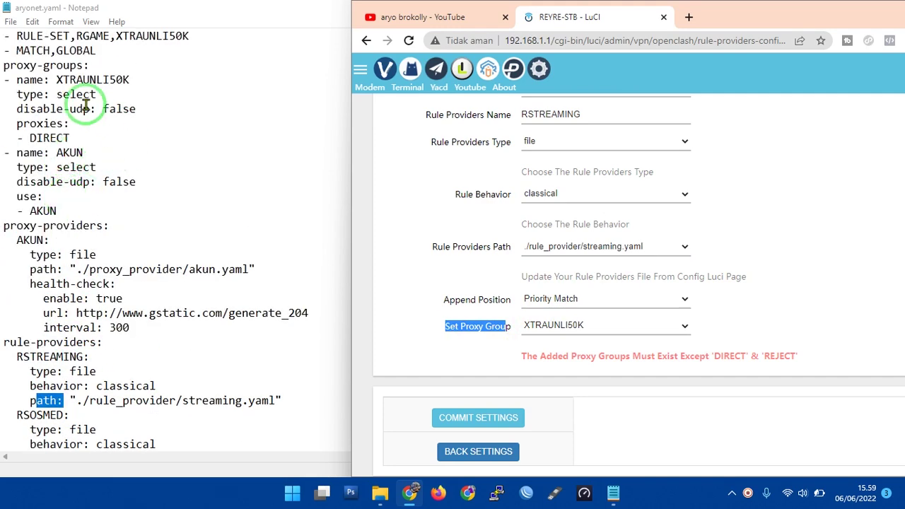
scroll(106, 177, up, 2)
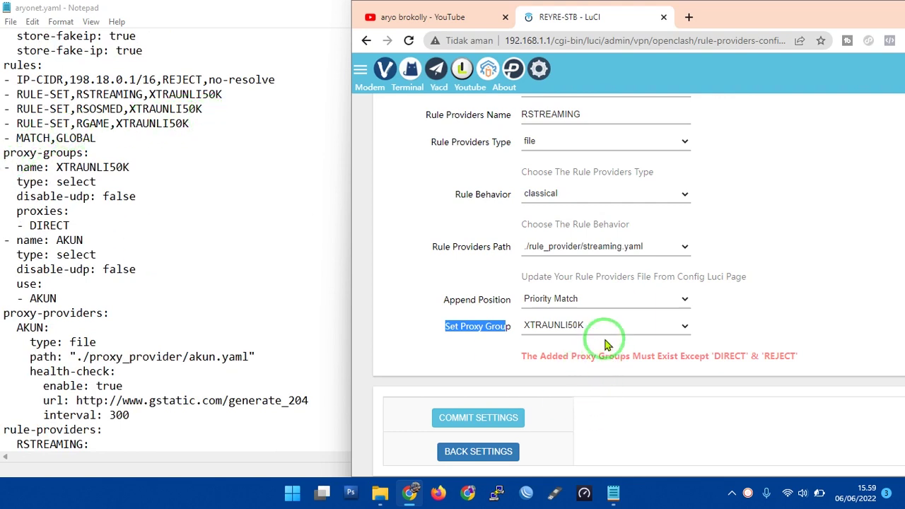
click(21, 94)
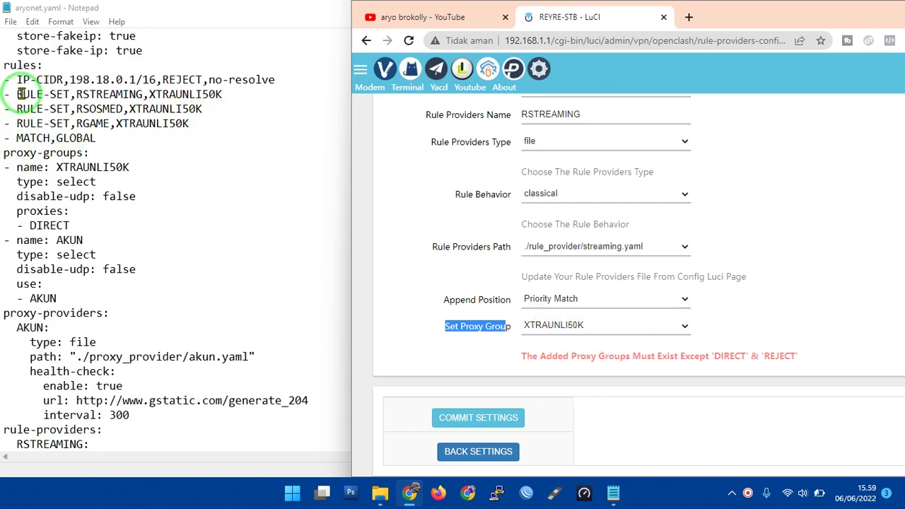
double_click(6, 65)
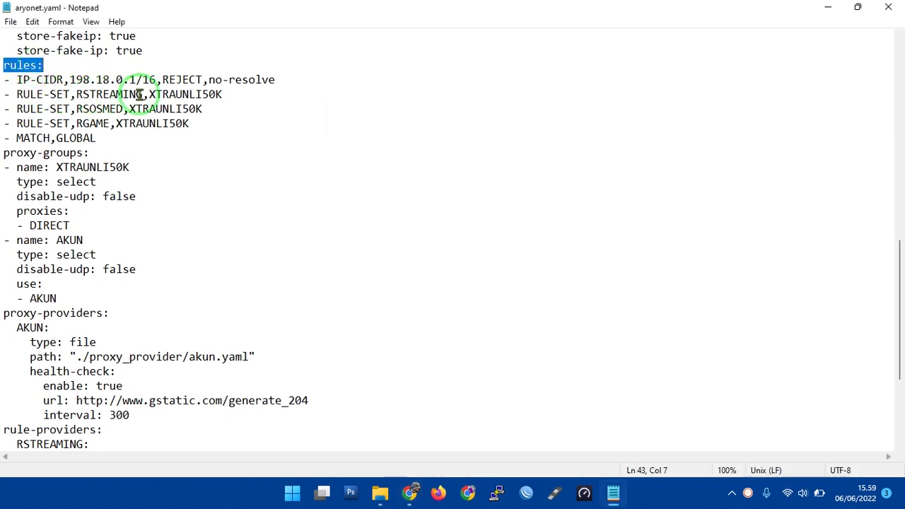
drag(76, 94, 143, 94)
drag(225, 94, 151, 97)
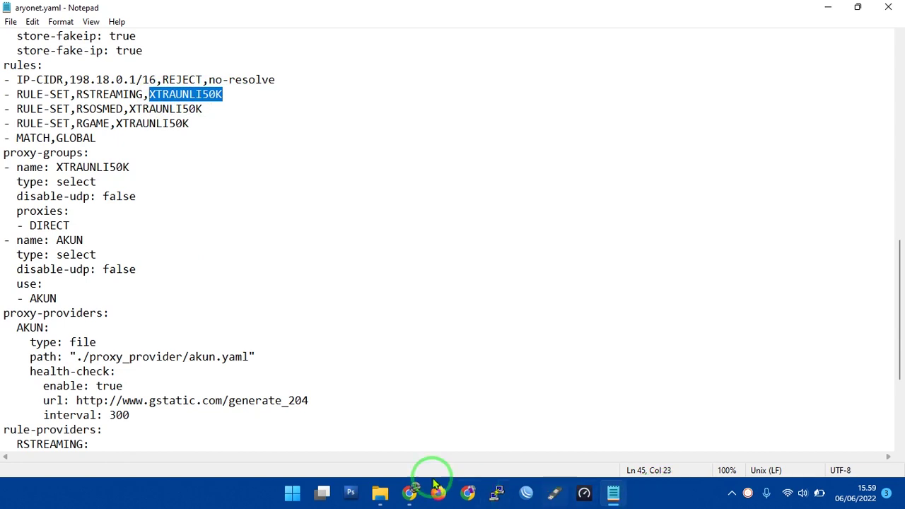
click(407, 498)
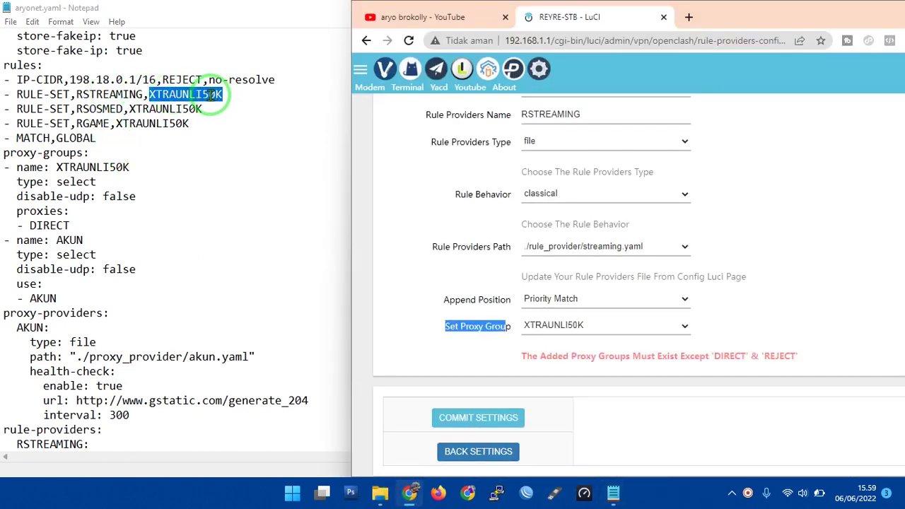
- Set the proxy group to XTRAUNLI50K and commit the RSTREAMING rule provider's settings
click(573, 326)
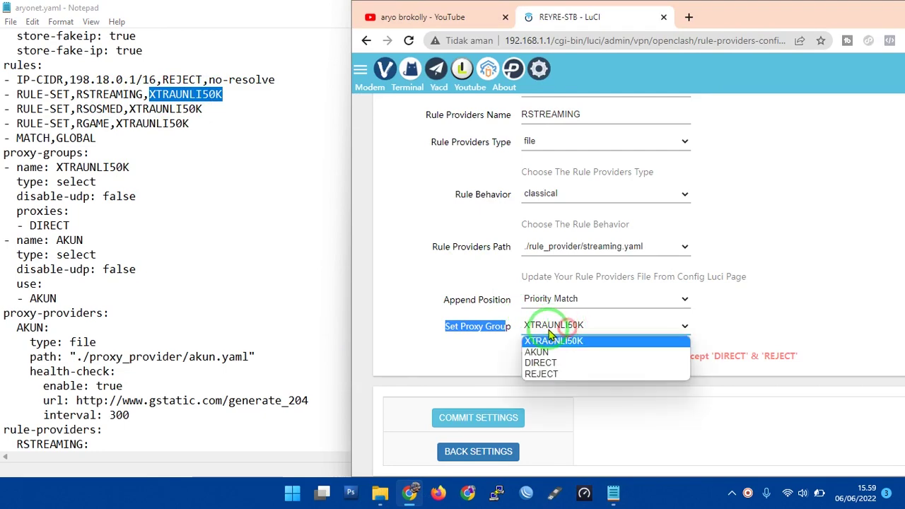
click(567, 344)
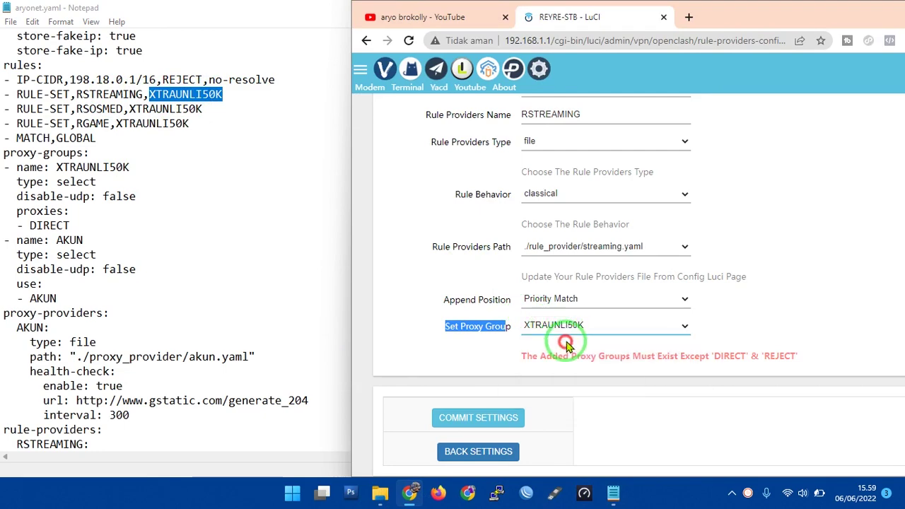
click(491, 422)
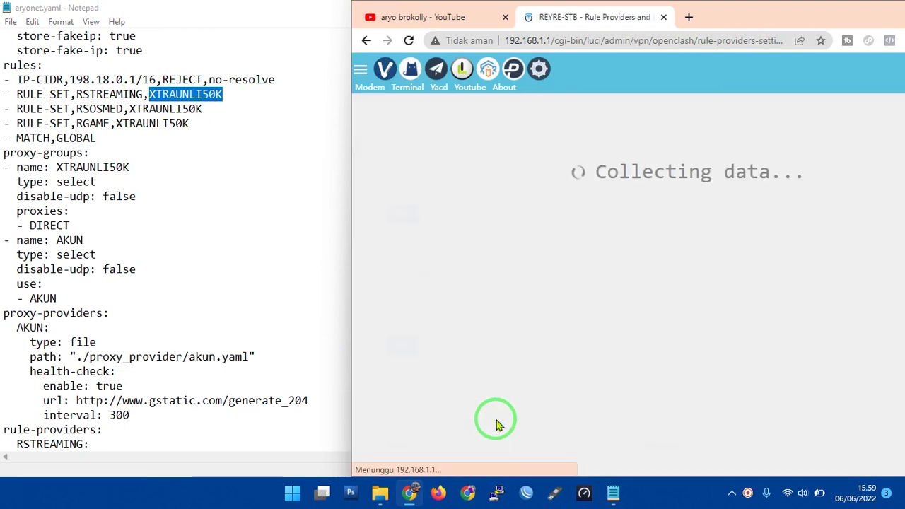
scroll(487, 275, down, 4)
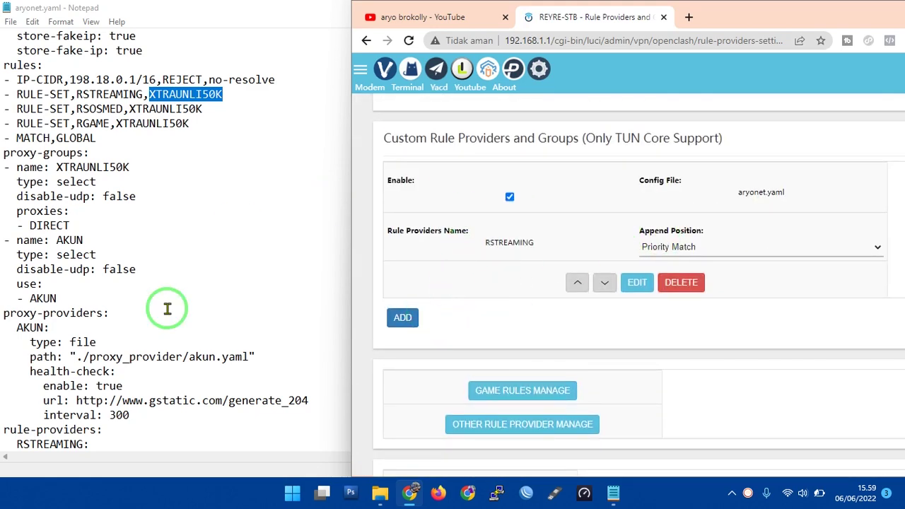
- Copy the RSOSMED name from the rule-providers section of aryonet.yaml and return to Chrome
scroll(165, 309, down, 4)
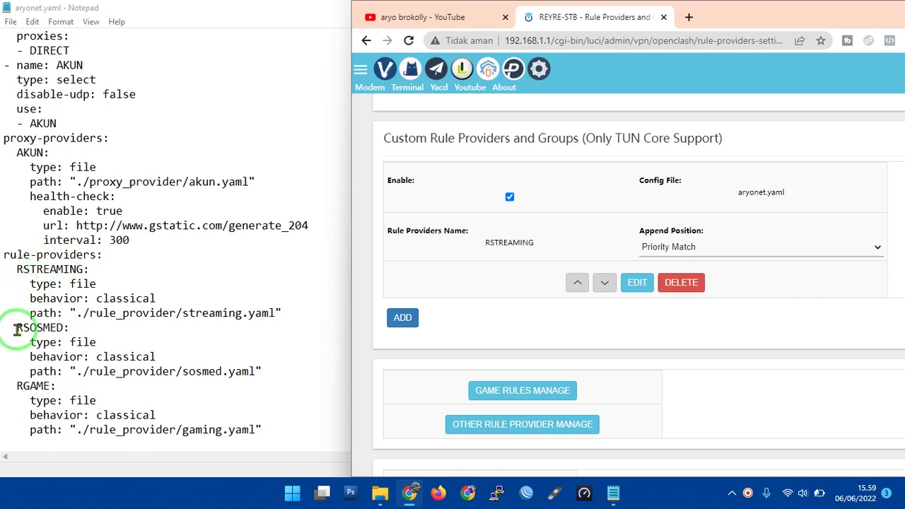
drag(17, 330, 65, 327)
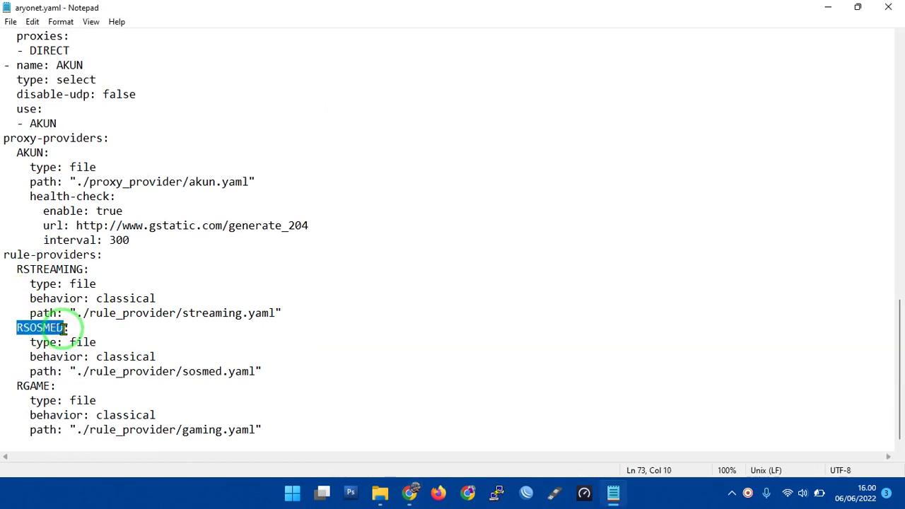
right_click(56, 334)
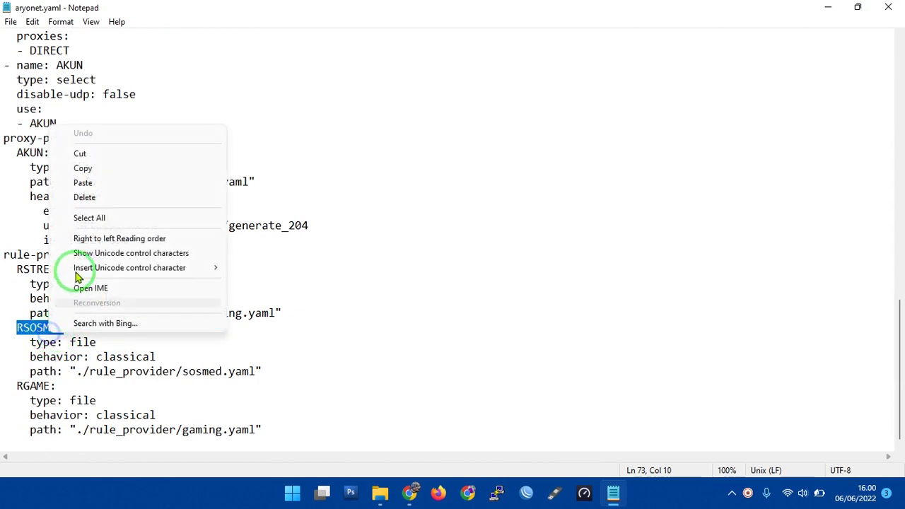
click(83, 169)
click(410, 493)
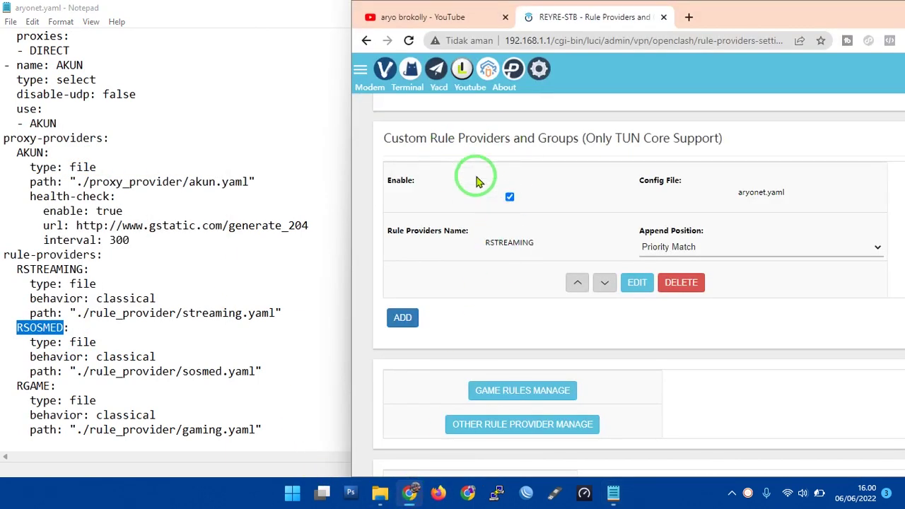
- Add a custom rule provider with config file aryonet.yaml and paste RSOSMED as its name
drag(390, 139, 479, 143)
click(401, 318)
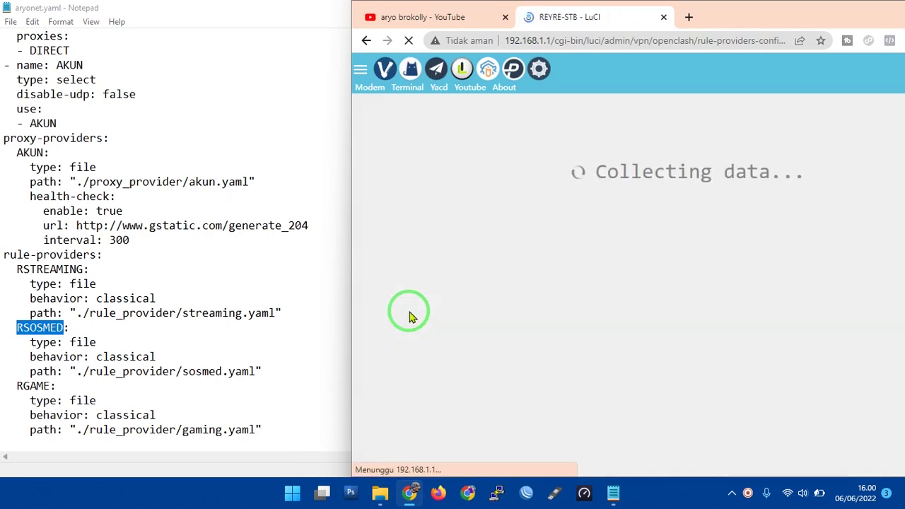
click(549, 221)
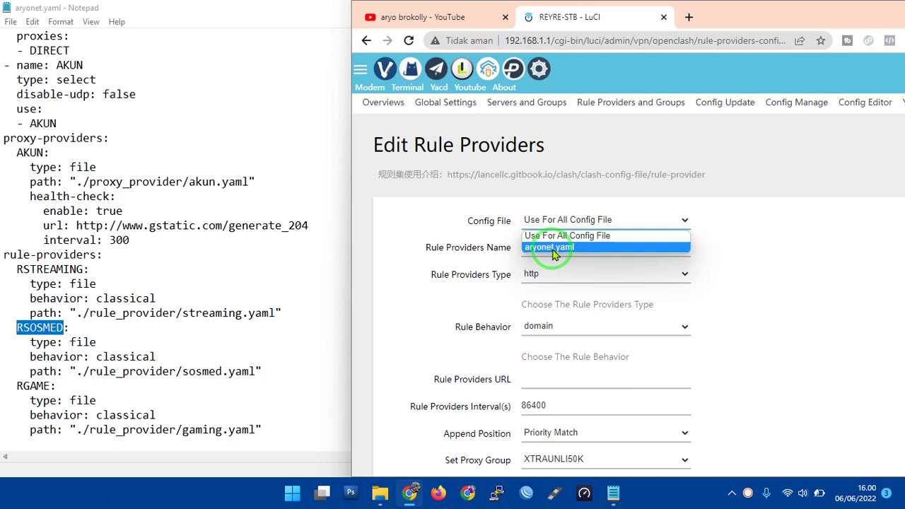
click(553, 248)
drag(656, 251, 488, 256)
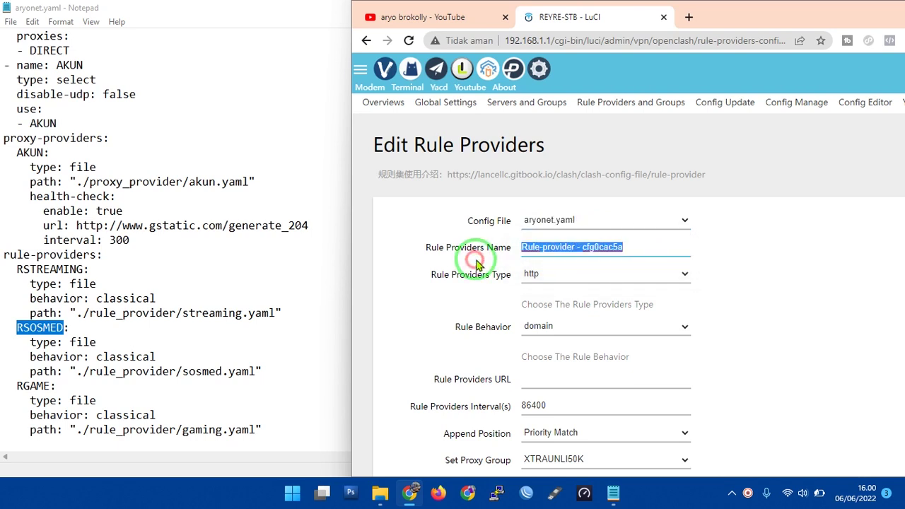
key(ctrl+v)
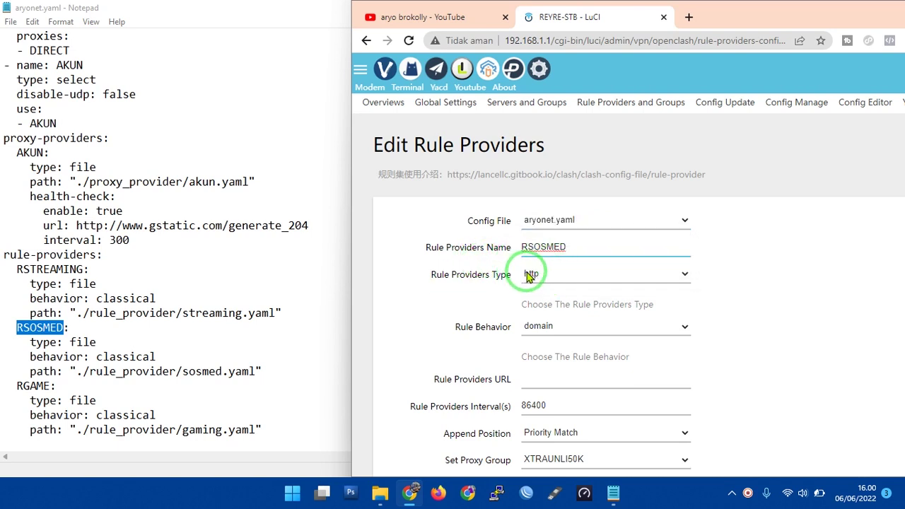
- Set the RSOSMED provider's type to file, its behavior to classical and its path to ./rule_provider/sosmed.yaml
click(581, 275)
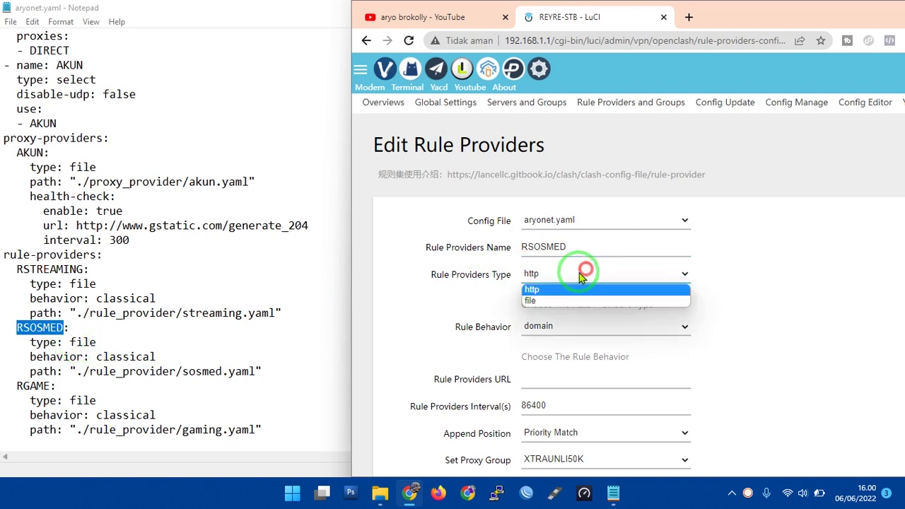
click(545, 300)
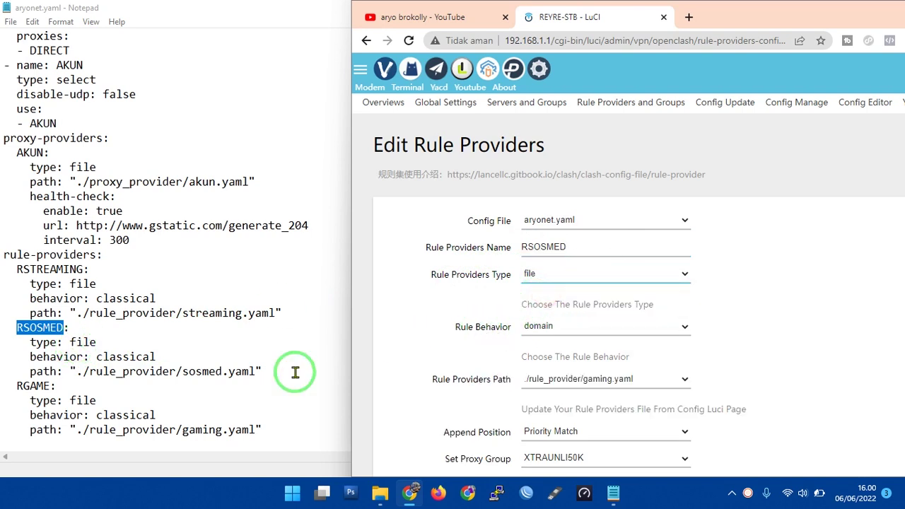
click(555, 323)
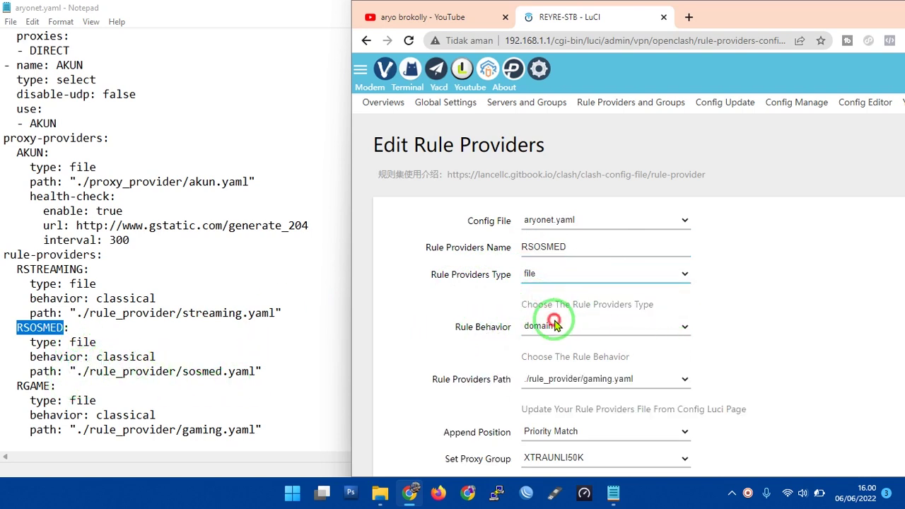
click(633, 362)
scroll(650, 309, down, 2)
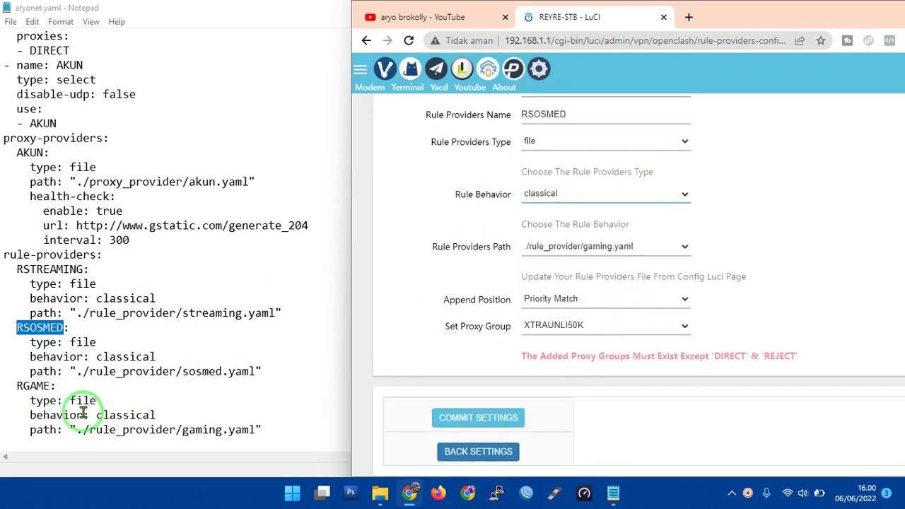
click(617, 251)
click(594, 273)
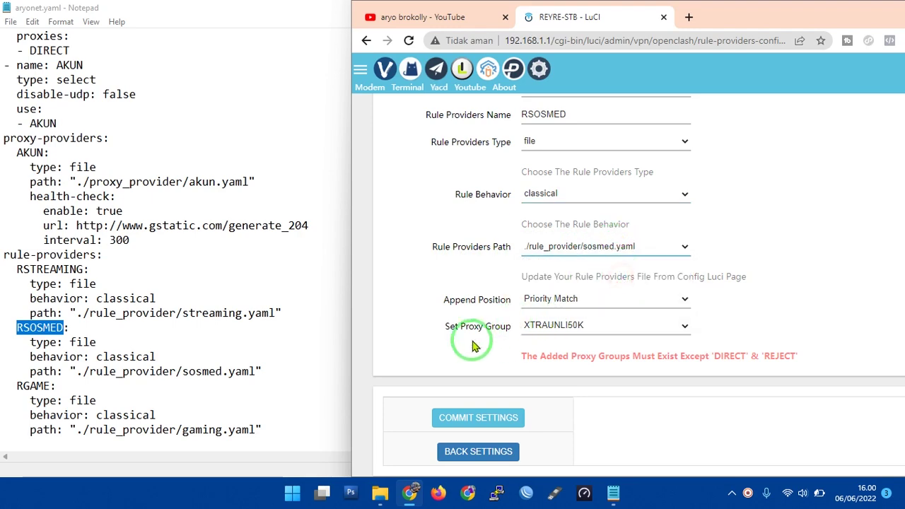
- Check RSOSMED's proxy group in the rules of aryonet.yaml, choose XTRAUNLI50K as the proxy group and commit the settings
drag(446, 326, 510, 326)
scroll(142, 226, up, 1)
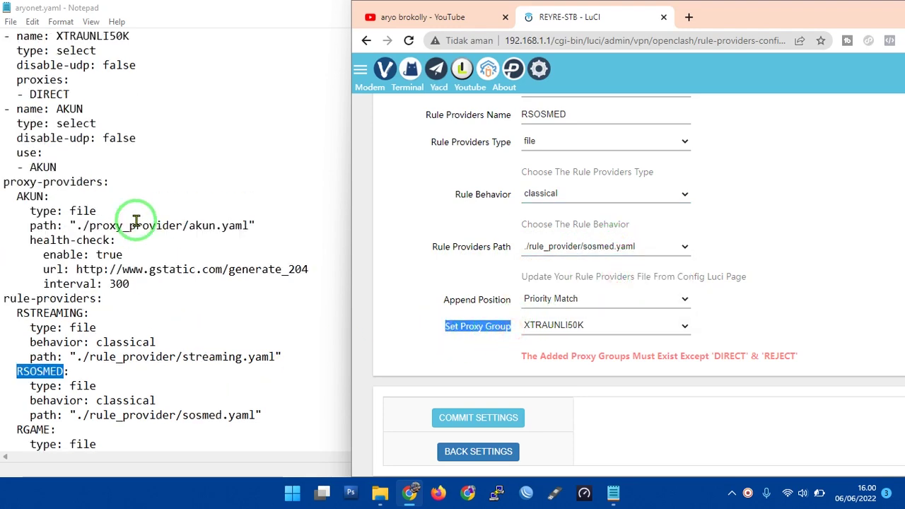
scroll(136, 221, up, 4)
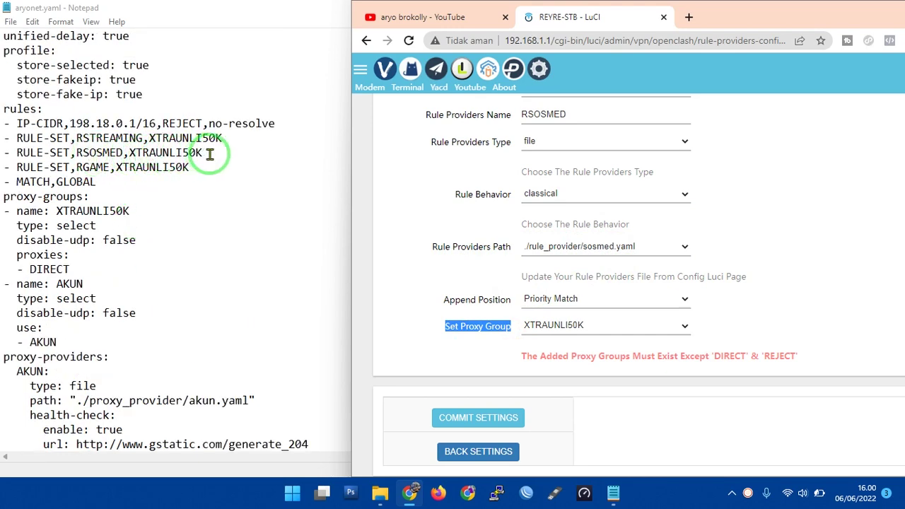
click(566, 325)
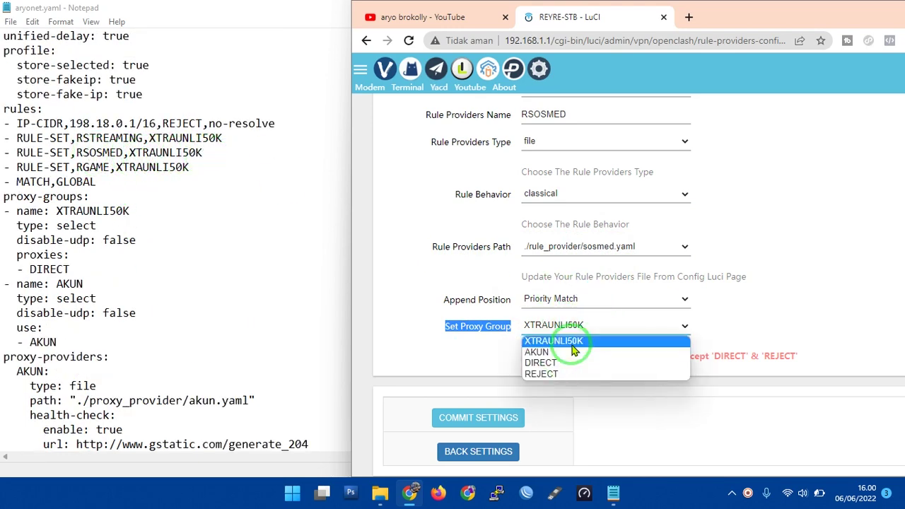
click(590, 345)
click(502, 418)
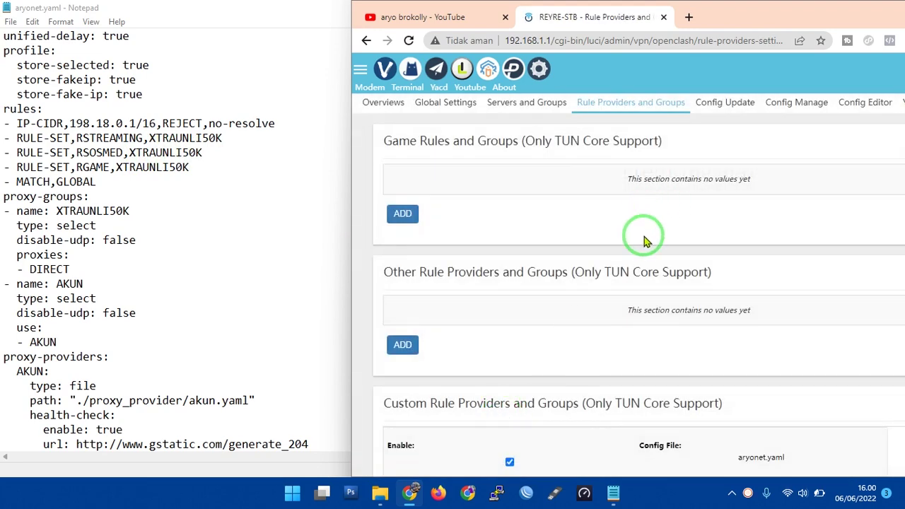
- Add a third entry to the custom rule providers and groups
scroll(645, 241, down, 2)
scroll(644, 241, down, 2)
scroll(531, 364, down, 4)
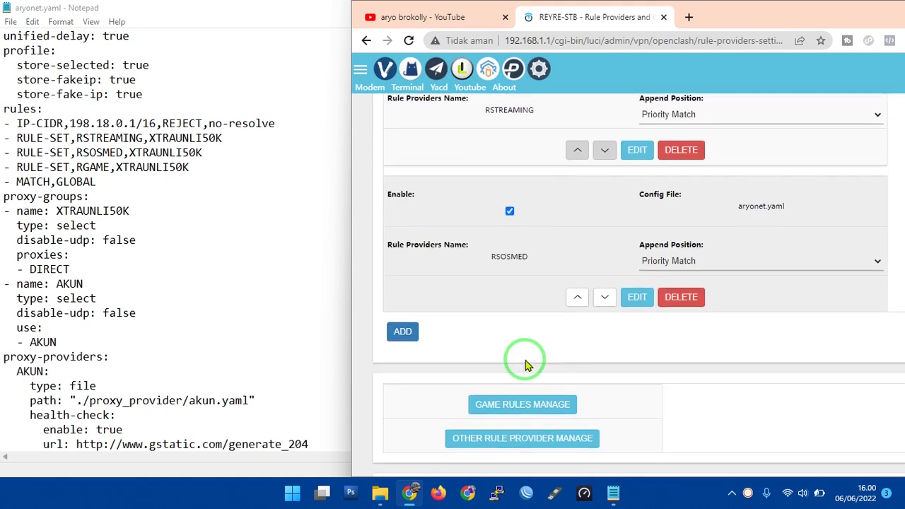
click(402, 331)
- Copy the RGAME name from the rule-providers section of aryonet.yaml and return to Chrome
scroll(172, 351, down, 2)
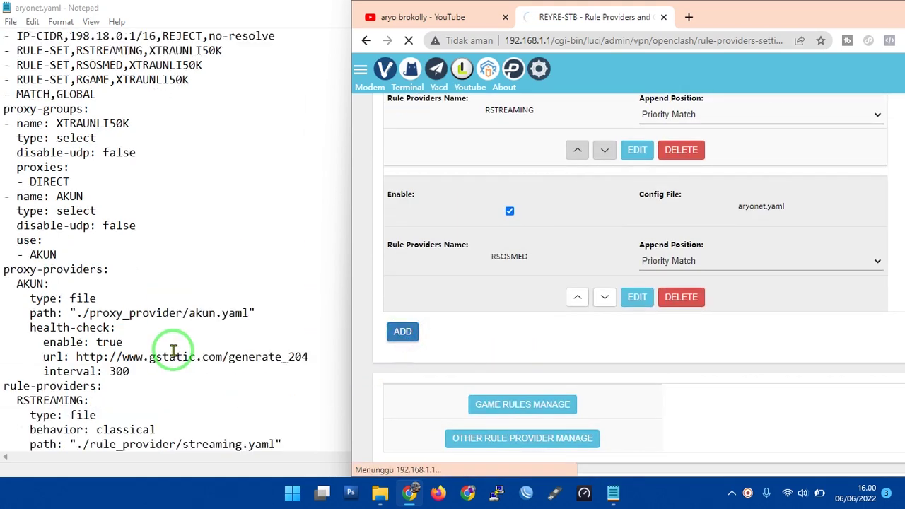
scroll(106, 396, down, 1)
double_click(40, 416)
scroll(154, 375, down, 2)
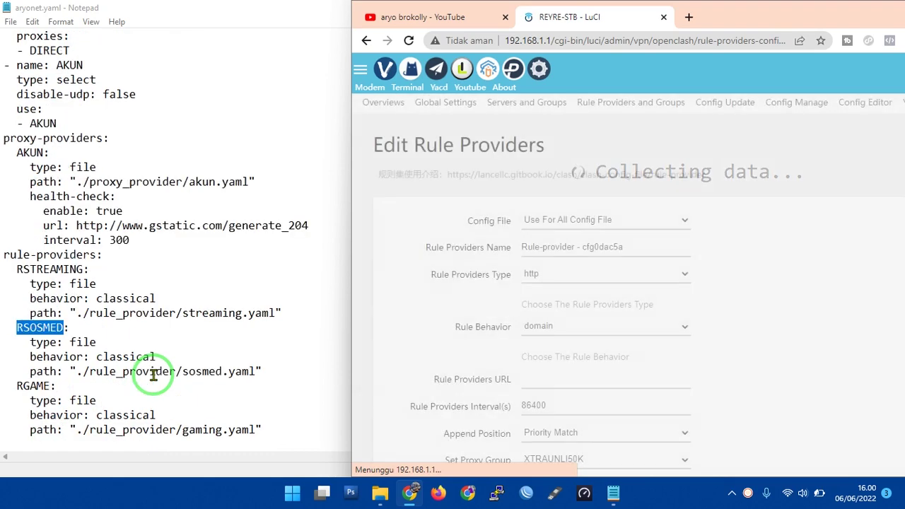
click(13, 386)
double_click(35, 386)
key(ctrl+c)
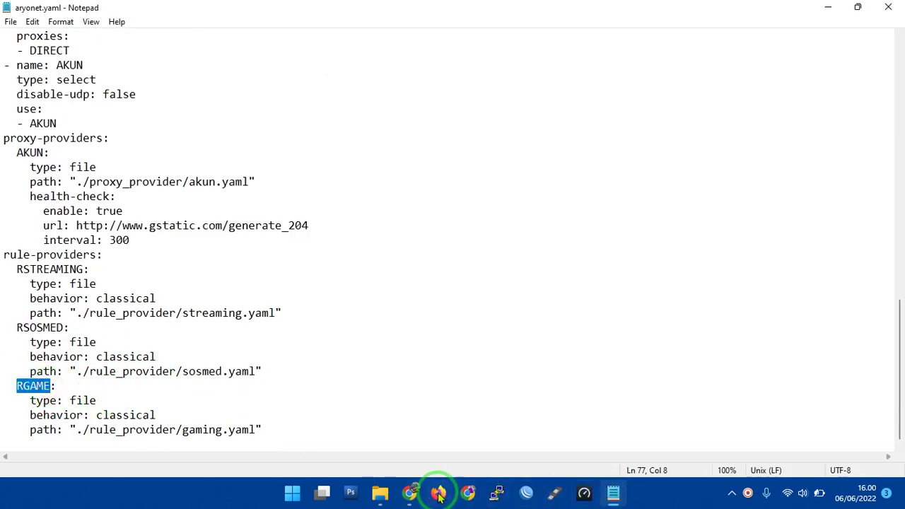
click(410, 493)
- Assign the new rule provider to config file aryonet.yaml and paste RGAME as its name
click(558, 228)
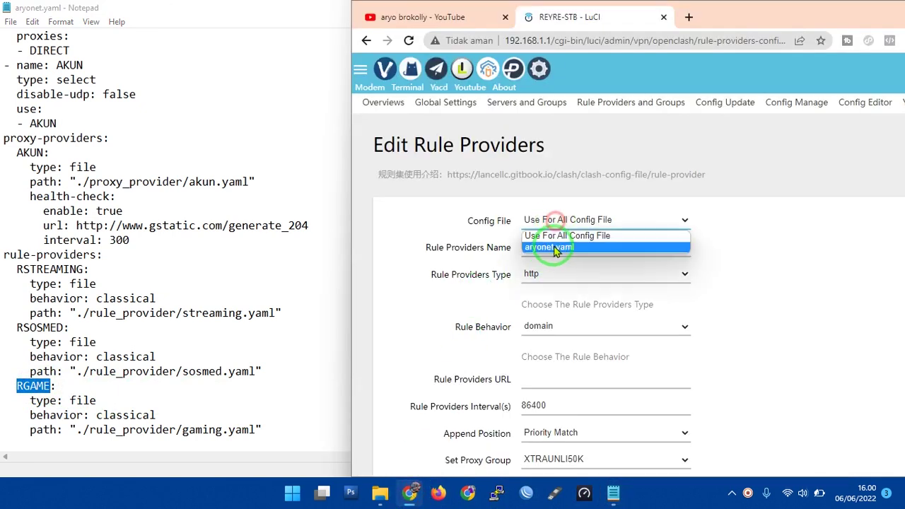
click(551, 246)
drag(600, 247, 495, 253)
key(ctrl+v)
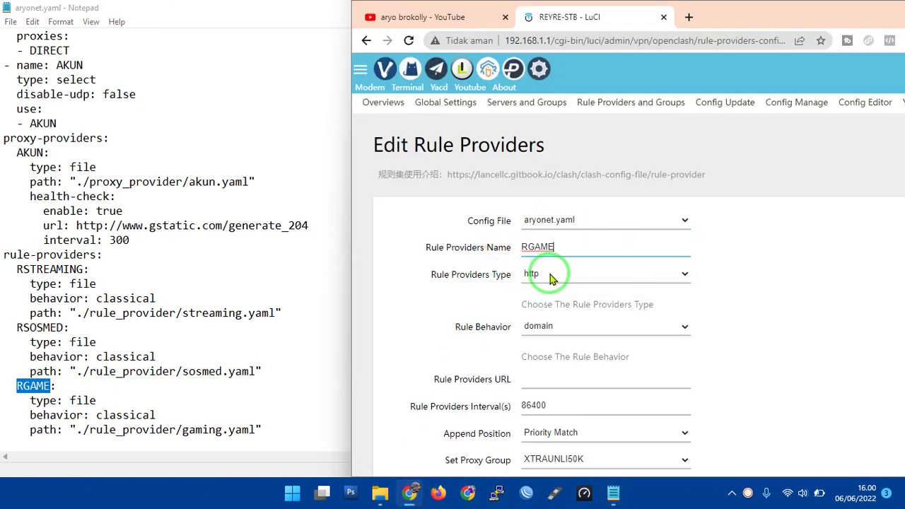
- Set the RGAME provider's type to file, its behavior to classical and its path to ./rule_provider/gaming.yaml
click(548, 275)
click(546, 292)
click(560, 343)
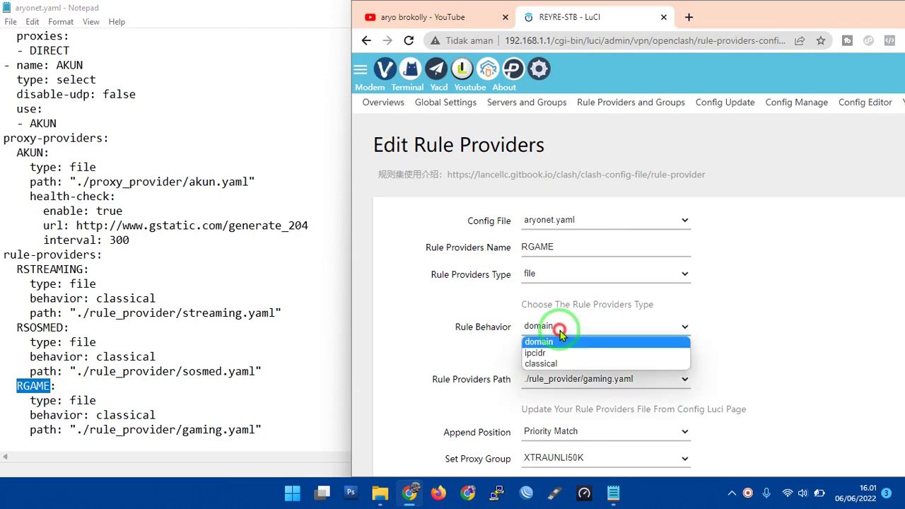
click(550, 364)
scroll(590, 358, down, 1)
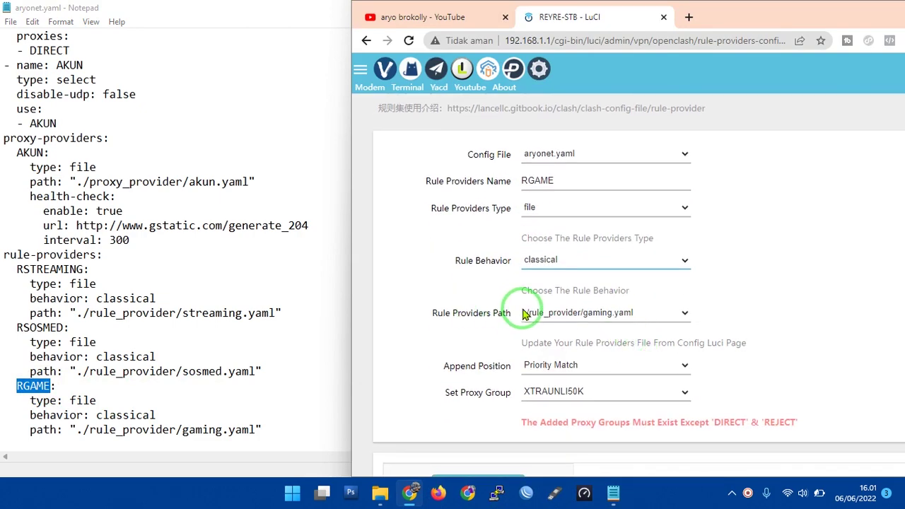
click(590, 320)
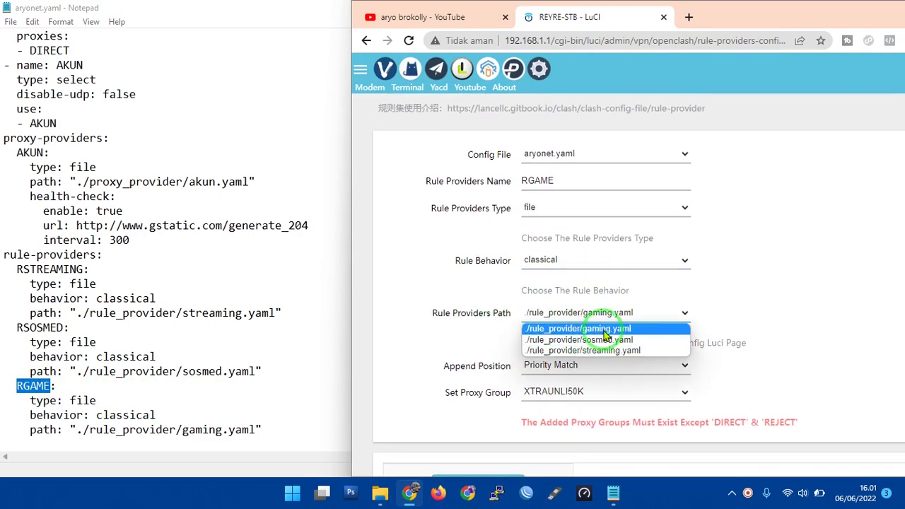
click(598, 327)
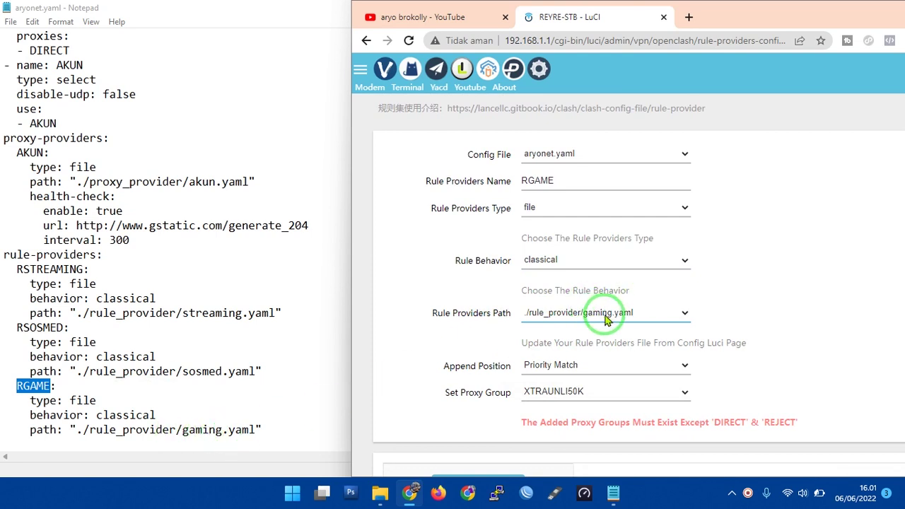
- Check RGAME's proxy group in the rules of aryonet.yaml, choose XTRAUNLI50K as the proxy group and commit the settings
scroll(511, 339, down, 2)
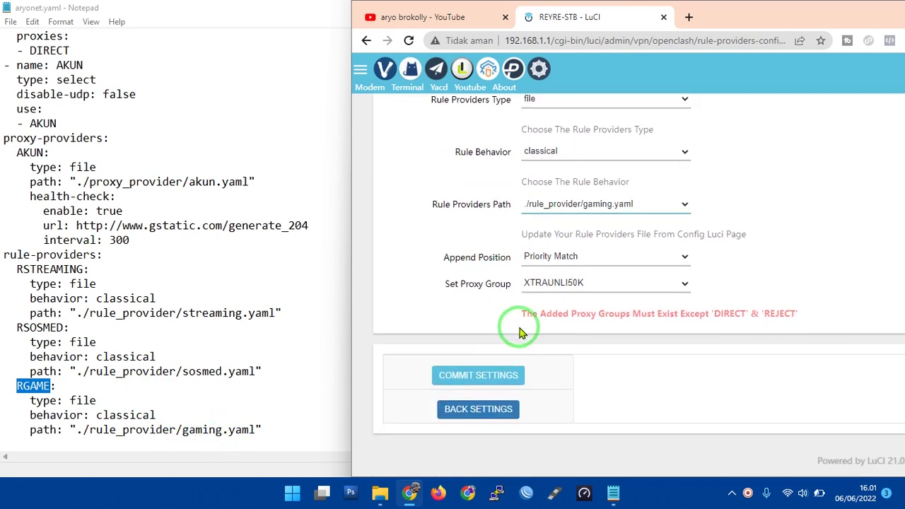
drag(429, 284, 512, 284)
scroll(37, 234, up, 4)
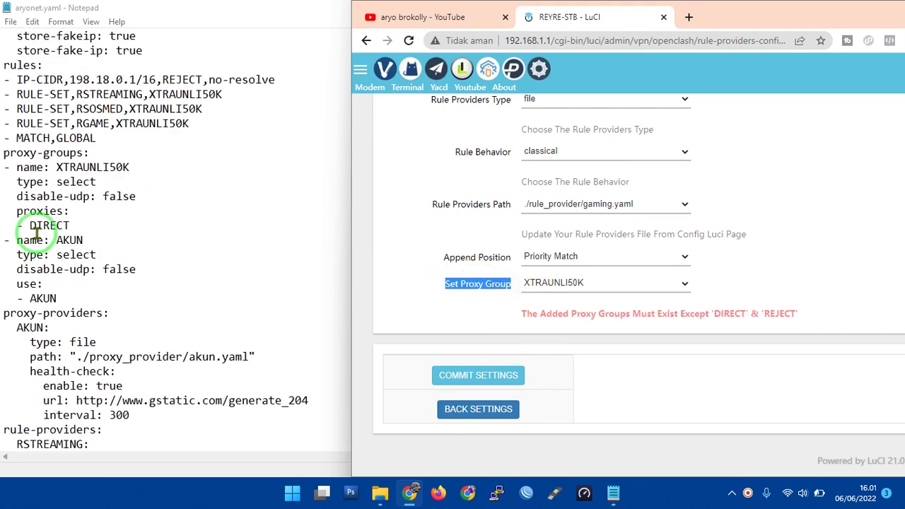
scroll(37, 233, up, 1)
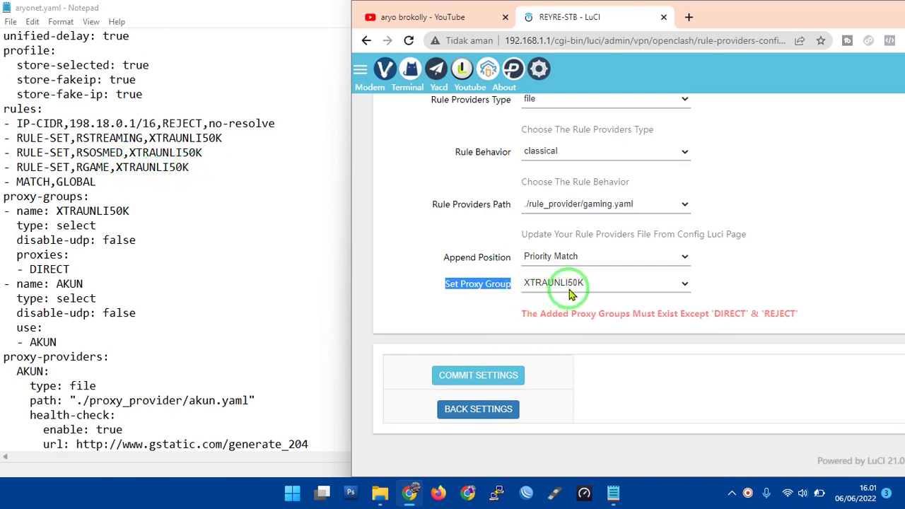
click(567, 283)
click(567, 300)
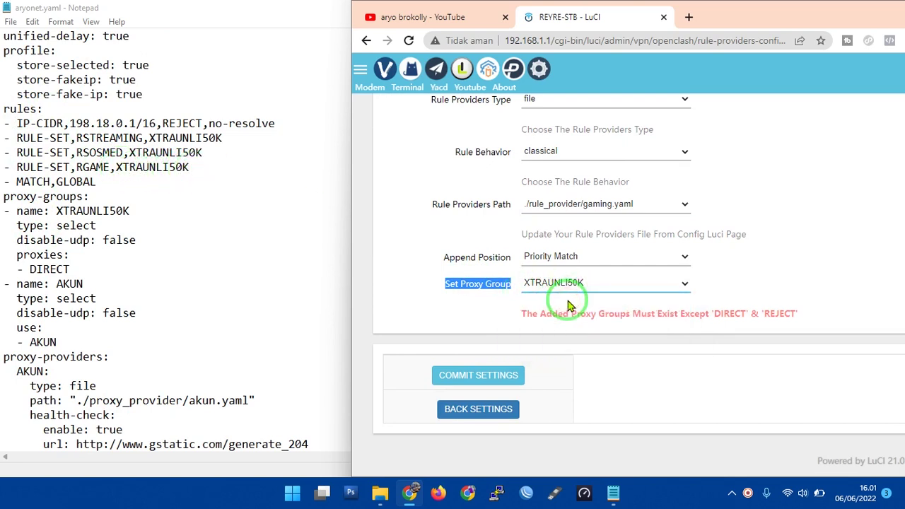
click(497, 379)
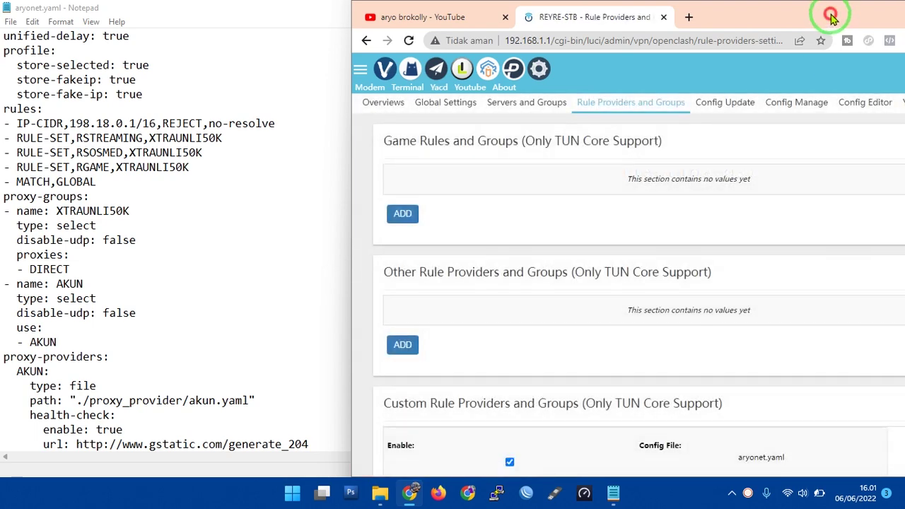
- Maximize the browser window, then commit and apply the settings for the custom rule providers
click(871, 10)
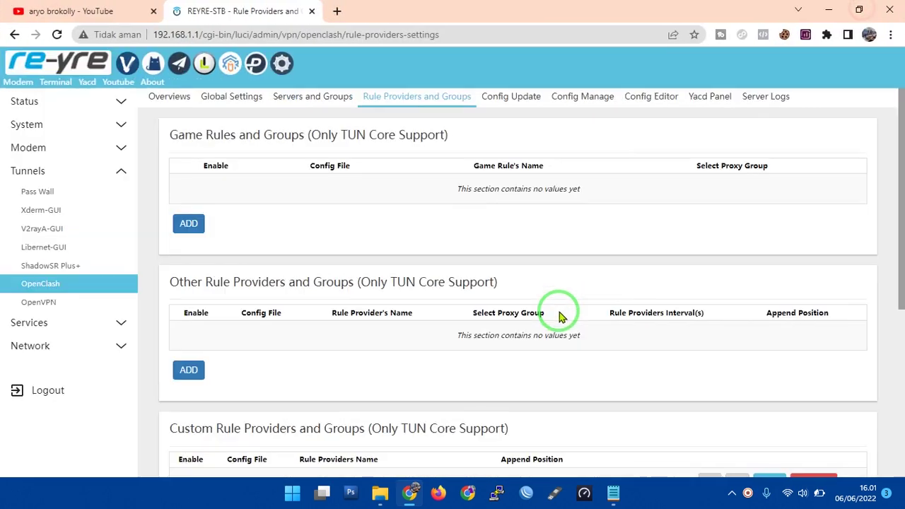
scroll(558, 315, down, 3)
scroll(438, 439, down, 2)
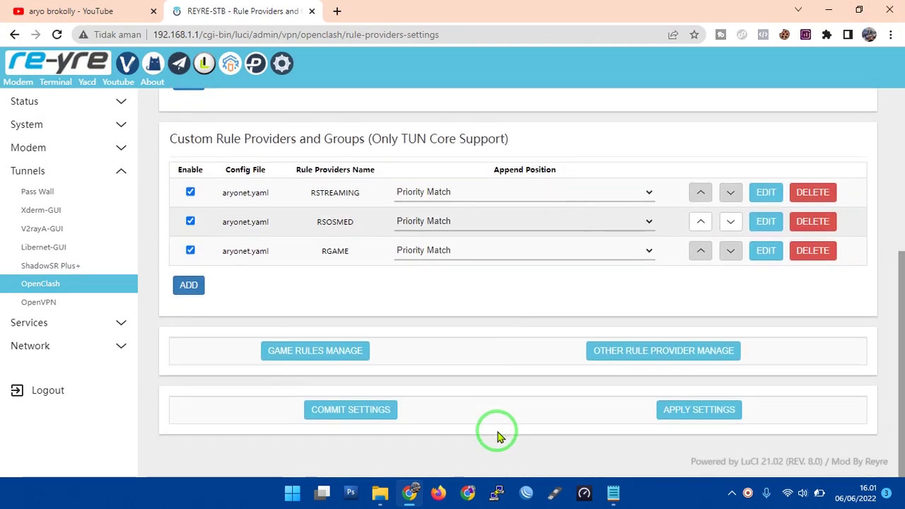
click(373, 420)
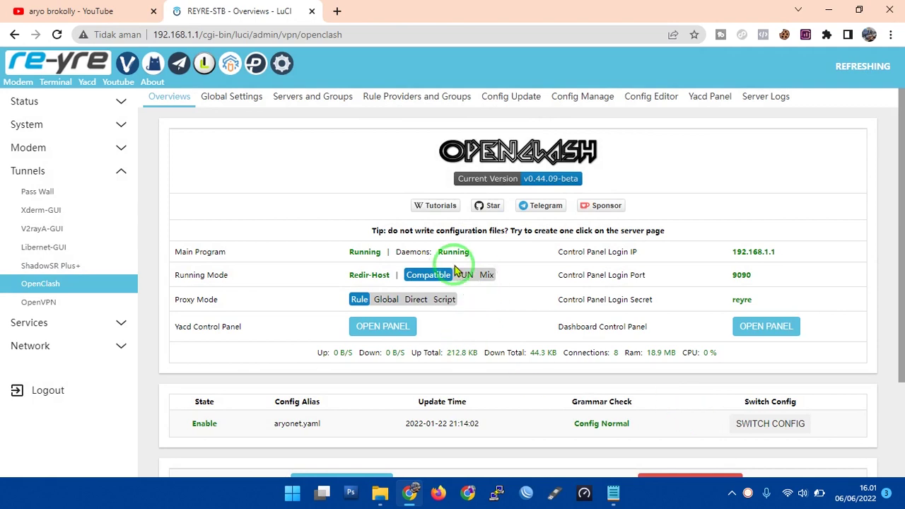
- Switch OpenClash's running mode to Compatible on the overview page and confirm the switch
click(428, 276)
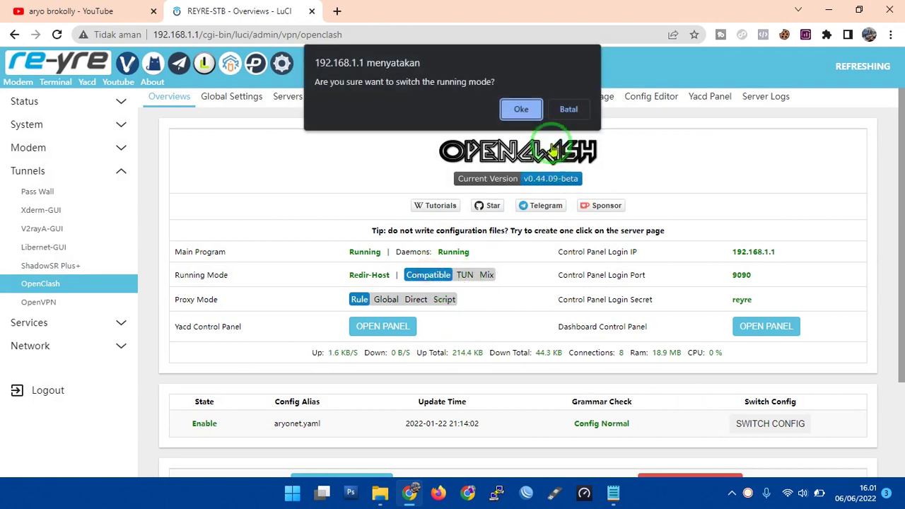
click(522, 109)
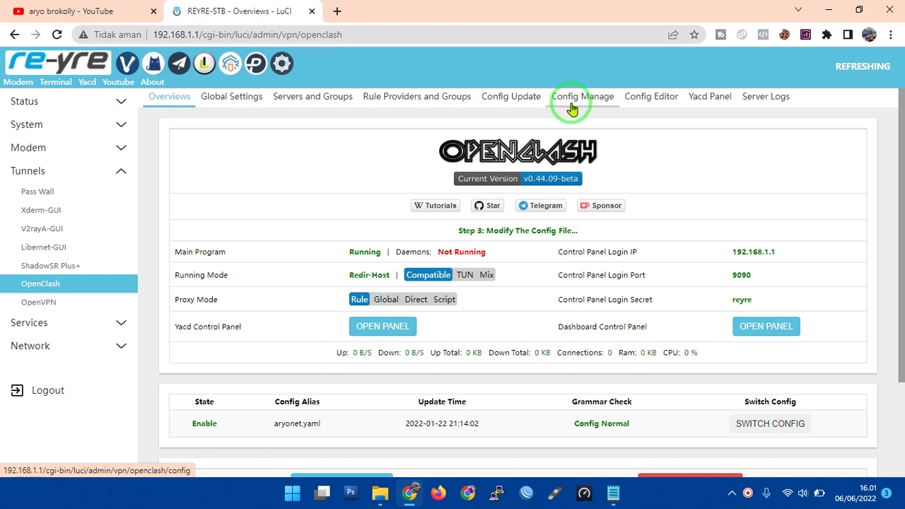
click(571, 110)
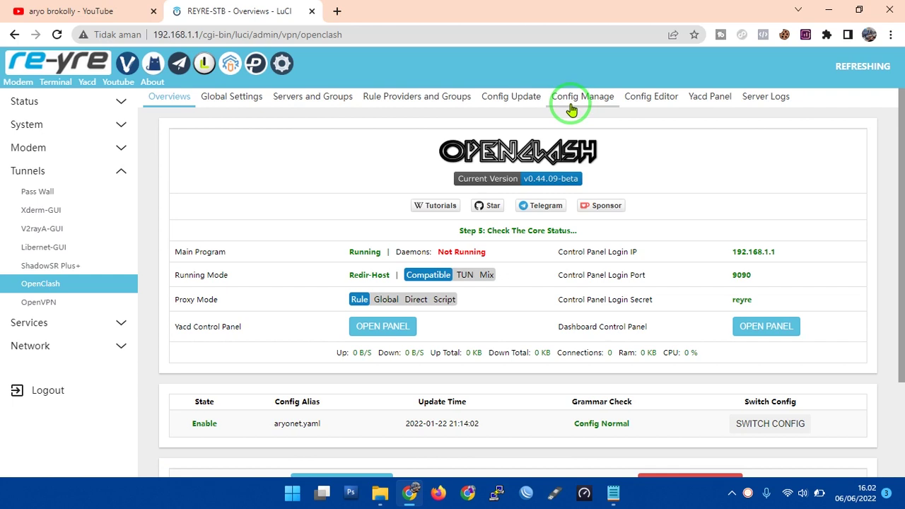